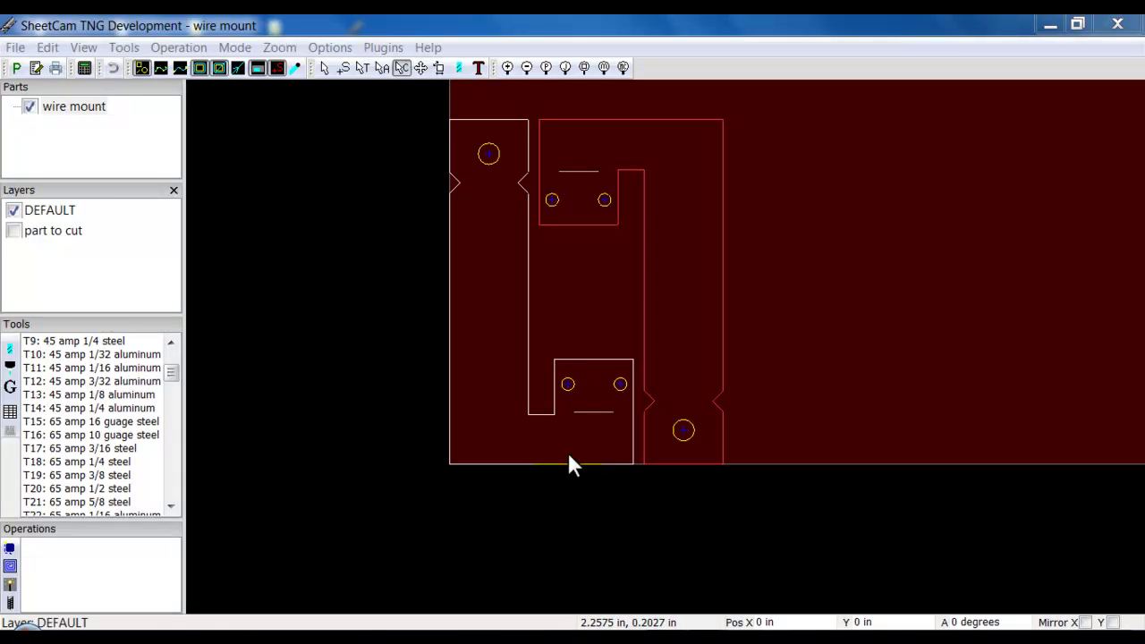
# - Switch from contour editing to Nesting mode so the wire mount part can be moved
pyautogui.click(421, 68)
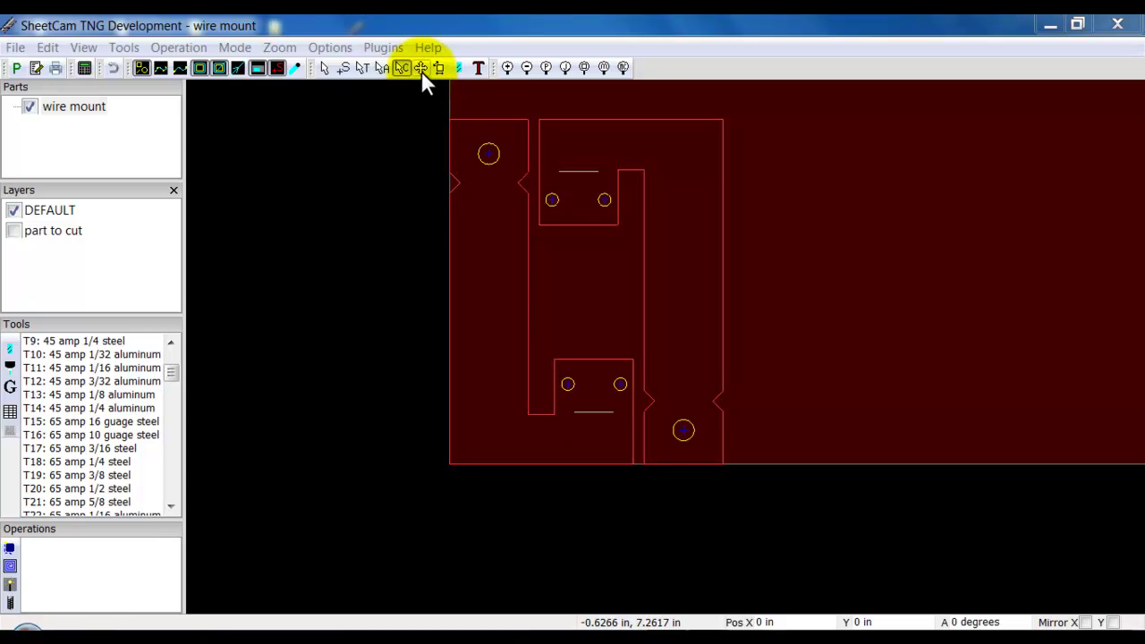
pyautogui.click(234, 48)
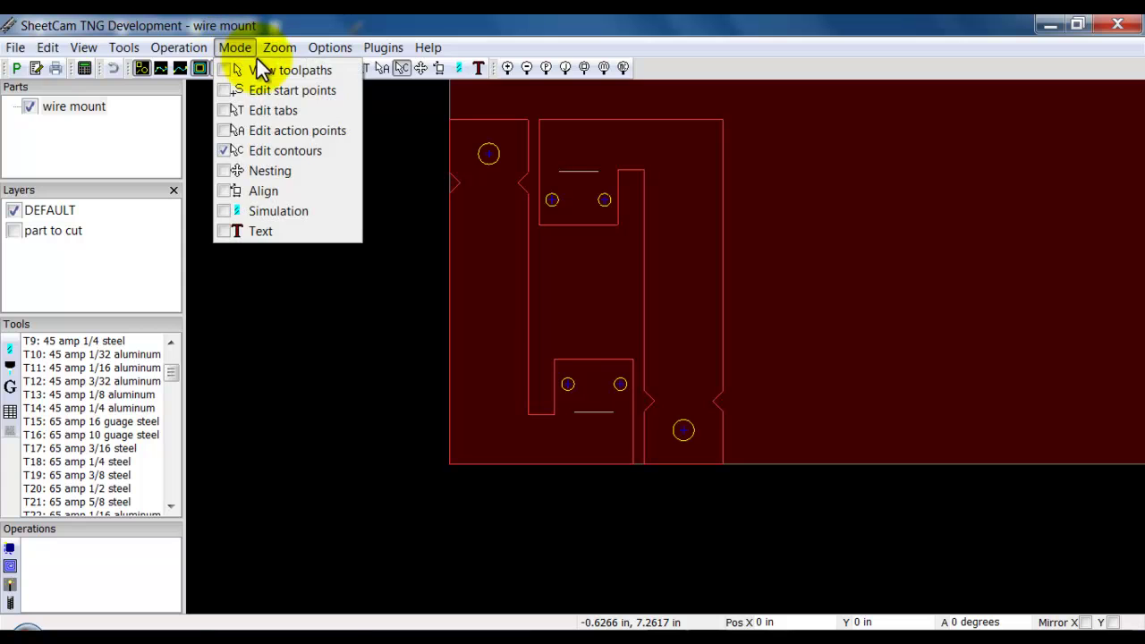
pyautogui.click(224, 171)
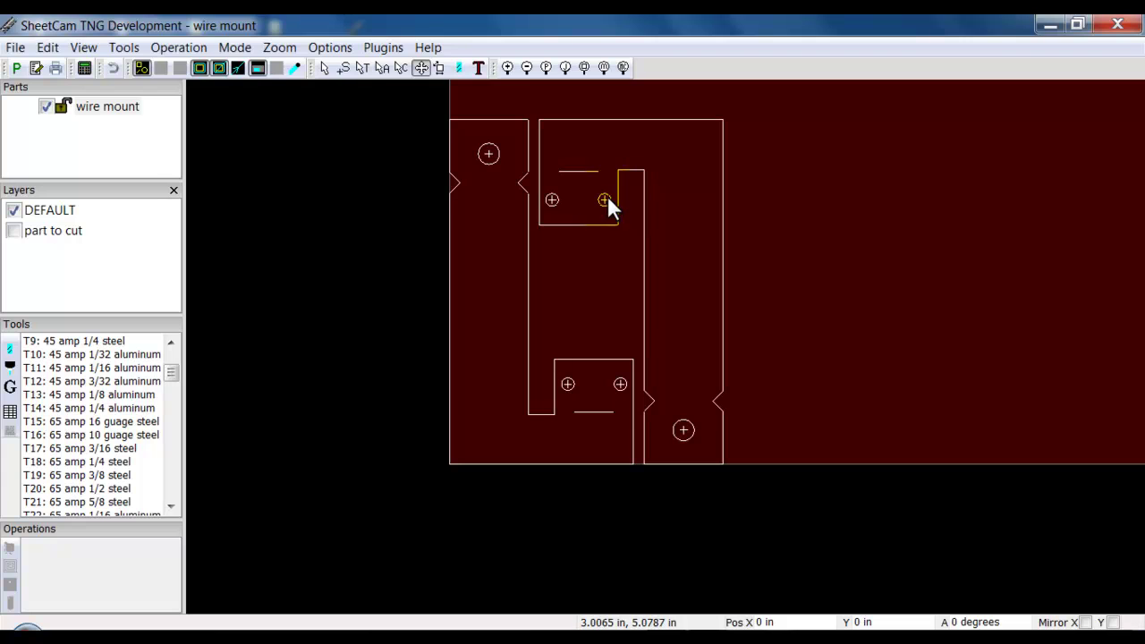
pyautogui.moveTo(606, 198)
pyautogui.mouseDown()
pyautogui.moveTo(613, 211)
pyautogui.moveTo(575, 238)
pyautogui.moveTo(642, 186)
pyautogui.moveTo(689, 214)
pyautogui.moveTo(602, 208)
pyautogui.moveTo(624, 181)
pyautogui.moveTo(606, 201)
pyautogui.mouseUp()
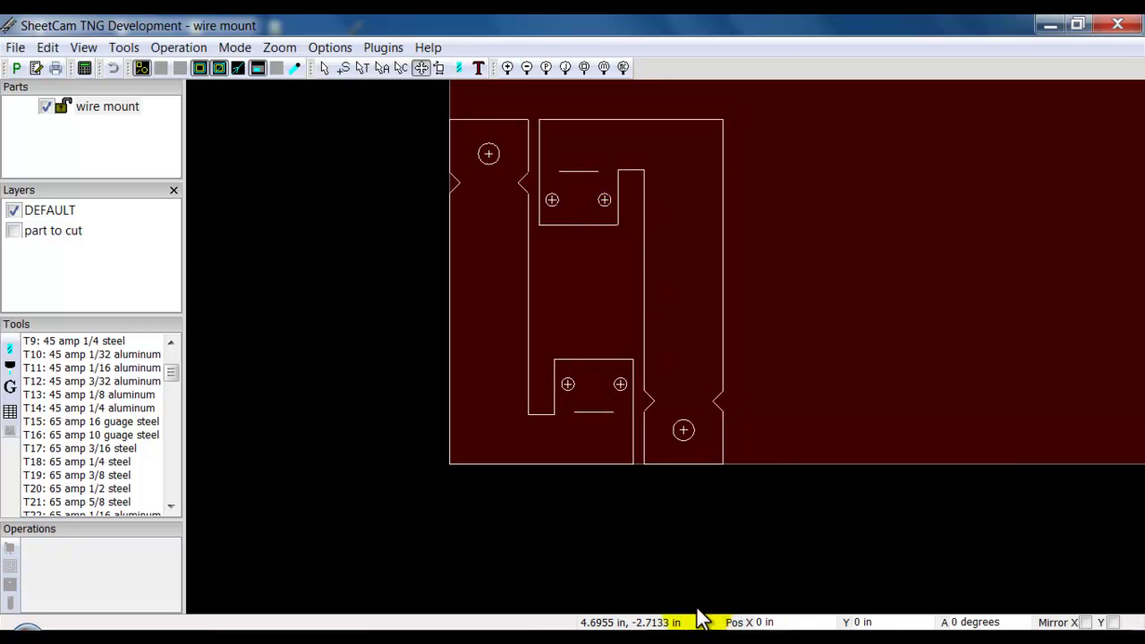
# - Set the wire mount's position to X 2 in and Y 2 in
pyautogui.click(771, 621)
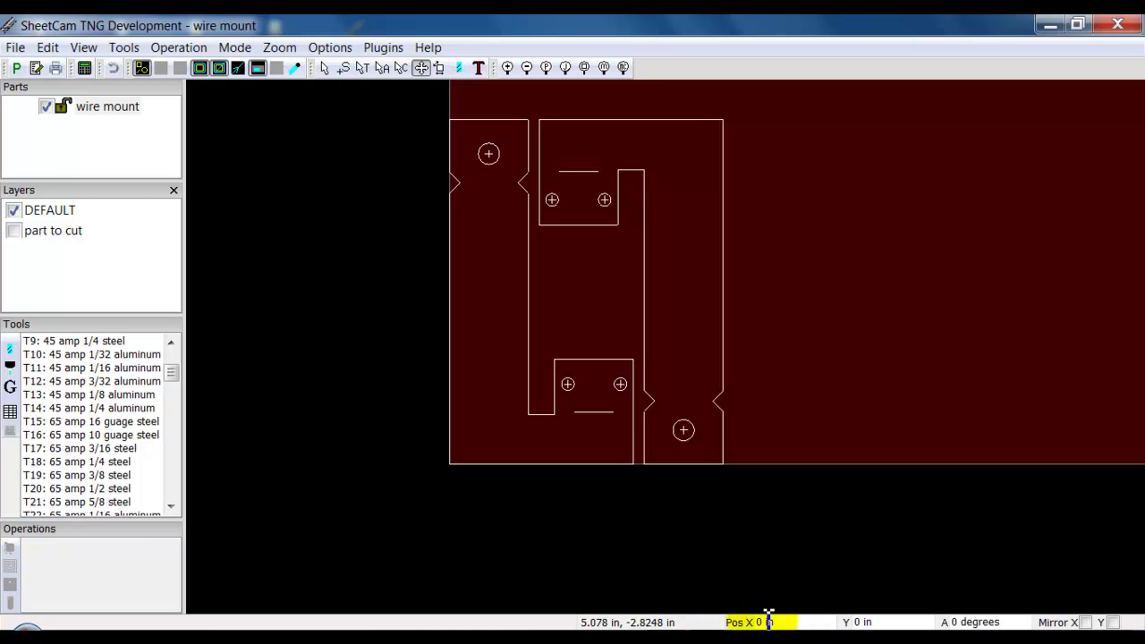
pyautogui.press('BackSpace')
pyautogui.press('BackSpace')
pyautogui.press('BackSpace')
pyautogui.press('BackSpace')
pyautogui.write('2')
pyautogui.press('Tab')
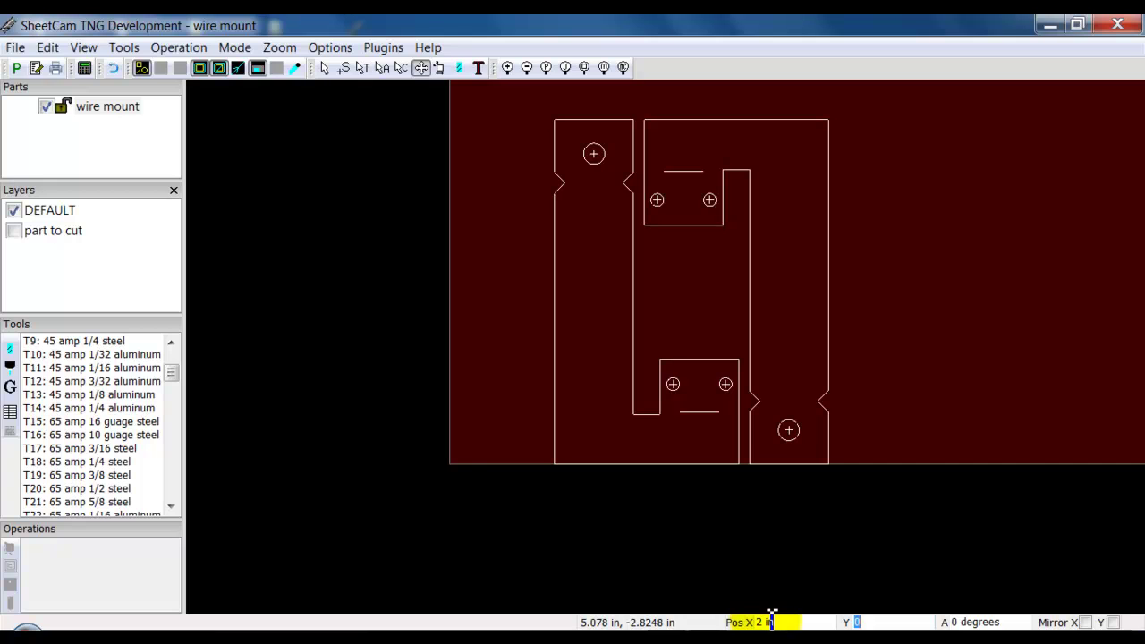
pyautogui.write('2')
pyautogui.press('Tab')
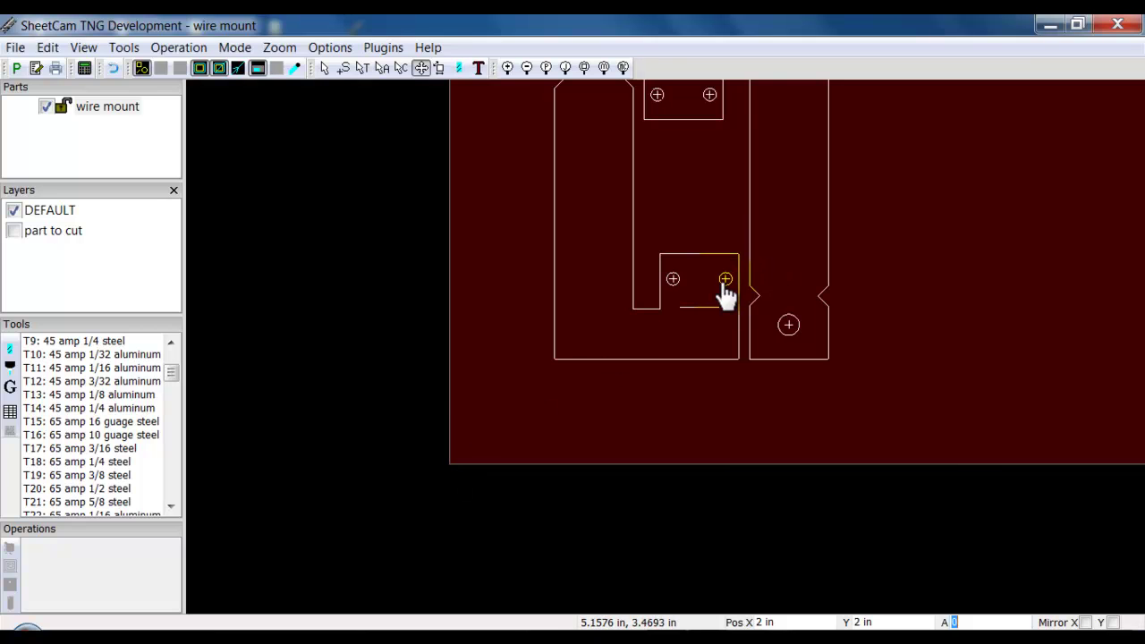
# - Move the wire mount off the material and back onto it, to about X 0.43 in, Y 0.62 in
pyautogui.moveTo(722, 281); pyautogui.dragTo(301, 452)
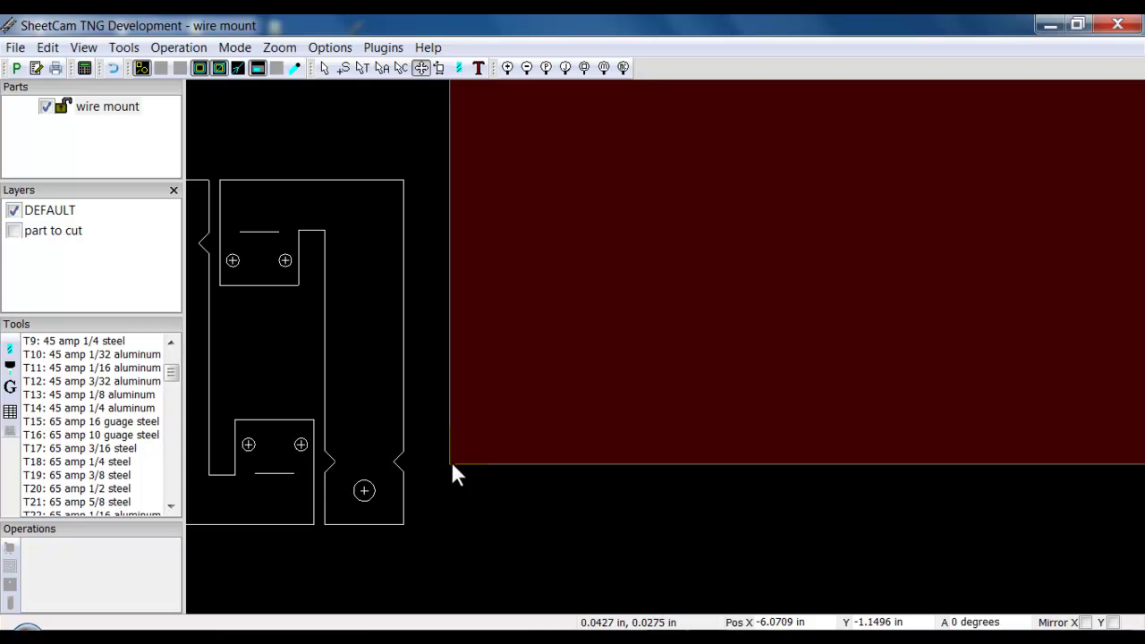
pyautogui.moveTo(361, 492); pyautogui.dragTo(330, 430)
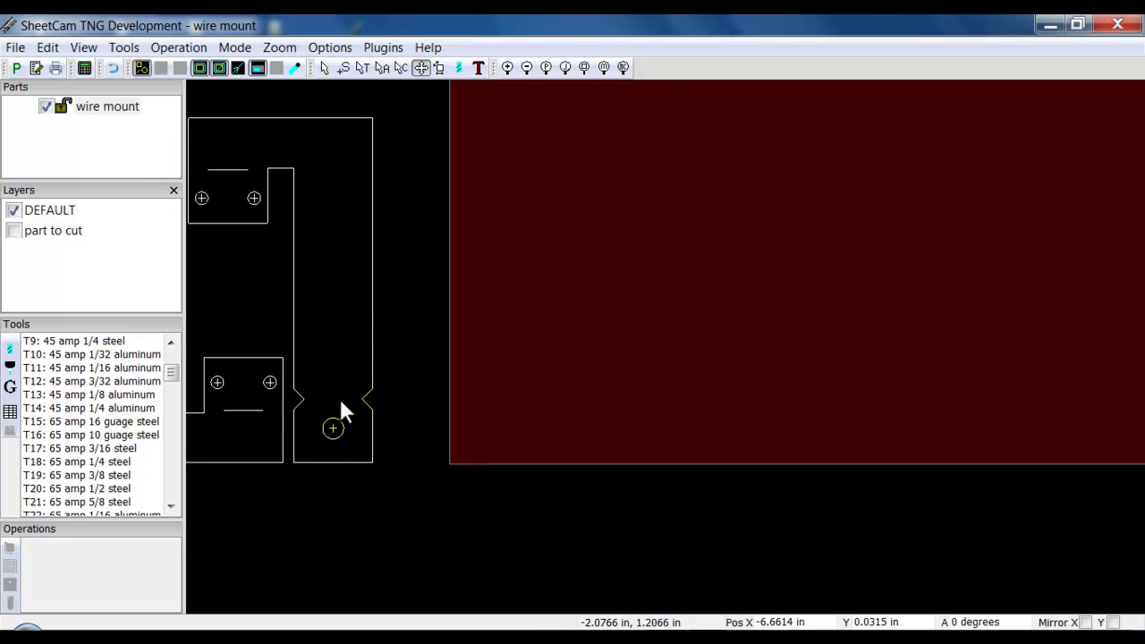
pyautogui.moveTo(345, 417)
pyautogui.mouseDown()
pyautogui.moveTo(712, 414)
pyautogui.moveTo(693, 435)
pyautogui.moveTo(690, 422)
pyautogui.mouseUp()
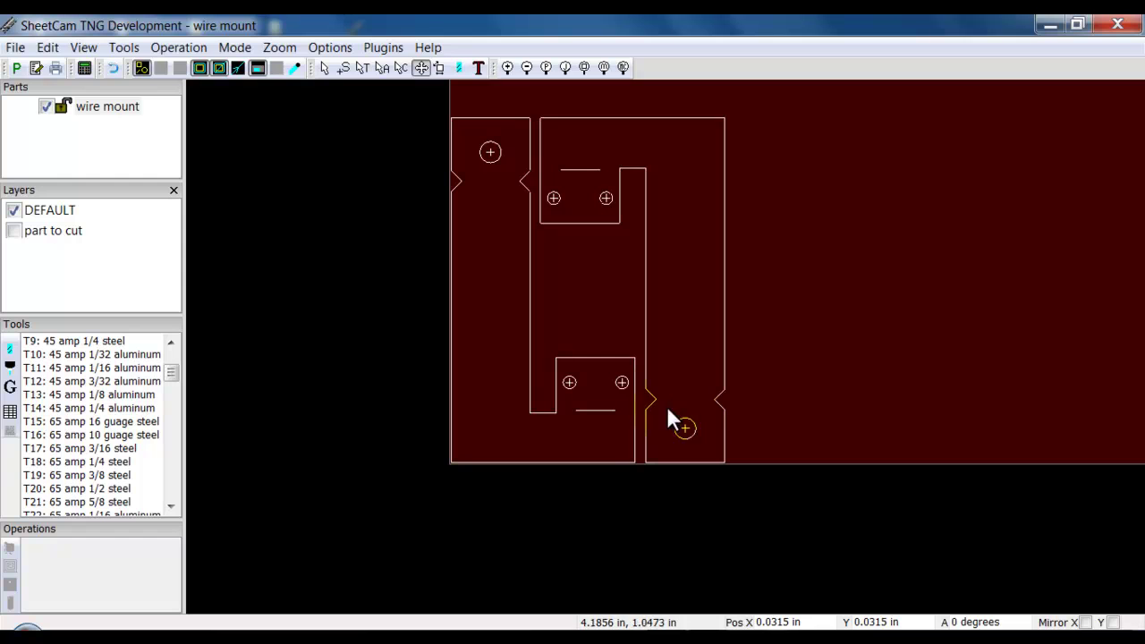
pyautogui.moveTo(629, 385); pyautogui.dragTo(649, 349)
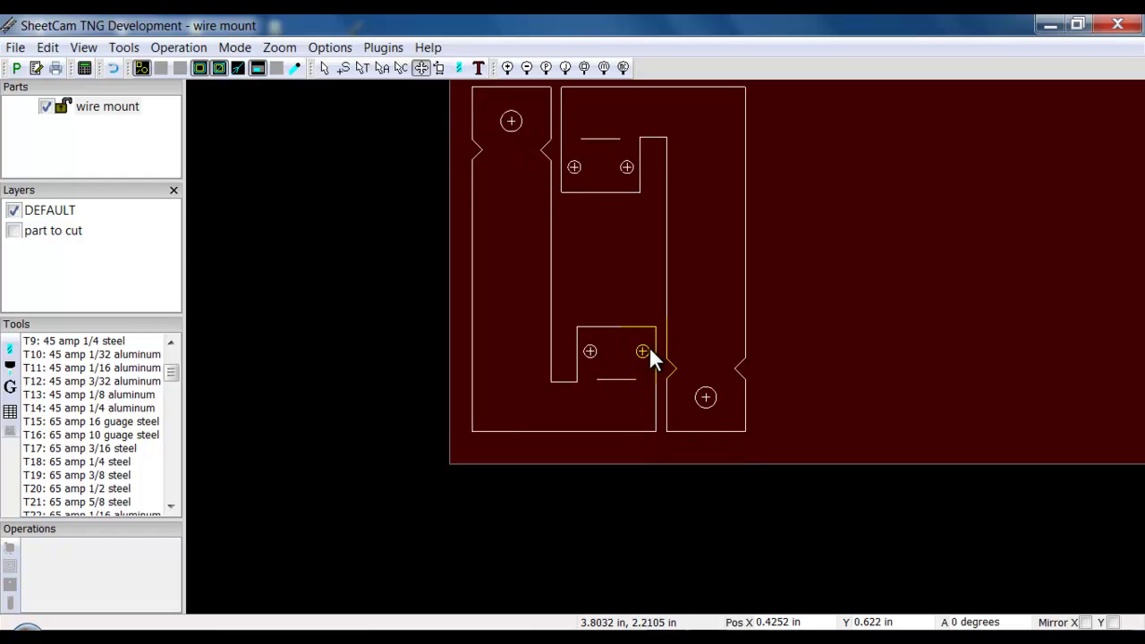
# - Nudge the wire mount in both axes near the material's origin corner, ending at about X 0.23 in, Y 0.43 in
pyautogui.press('Left')
pyautogui.press('Left')
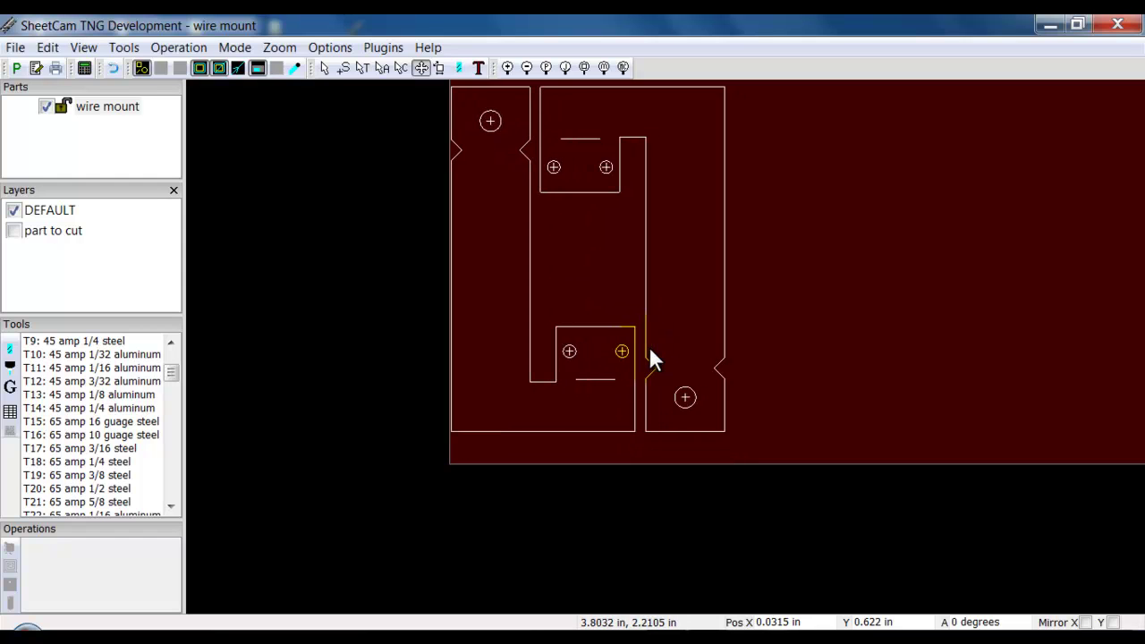
pyautogui.press('Right')
pyautogui.press('Right')
pyautogui.press('Down')
pyautogui.press('Down')
pyautogui.press('Down')
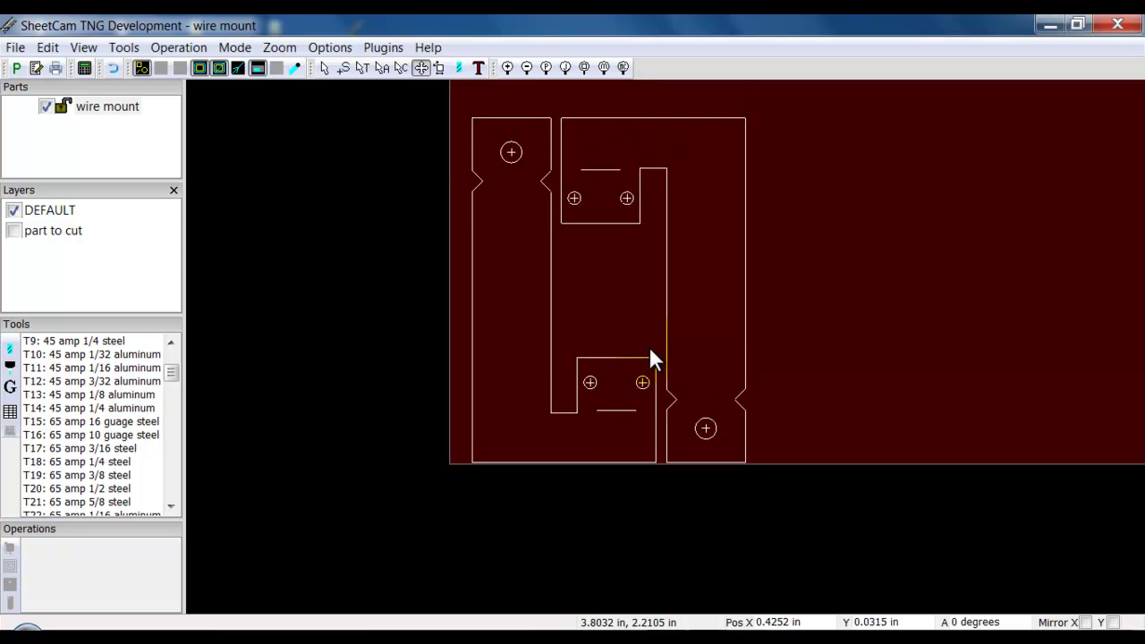
pyautogui.press('Left')
pyautogui.press('Left')
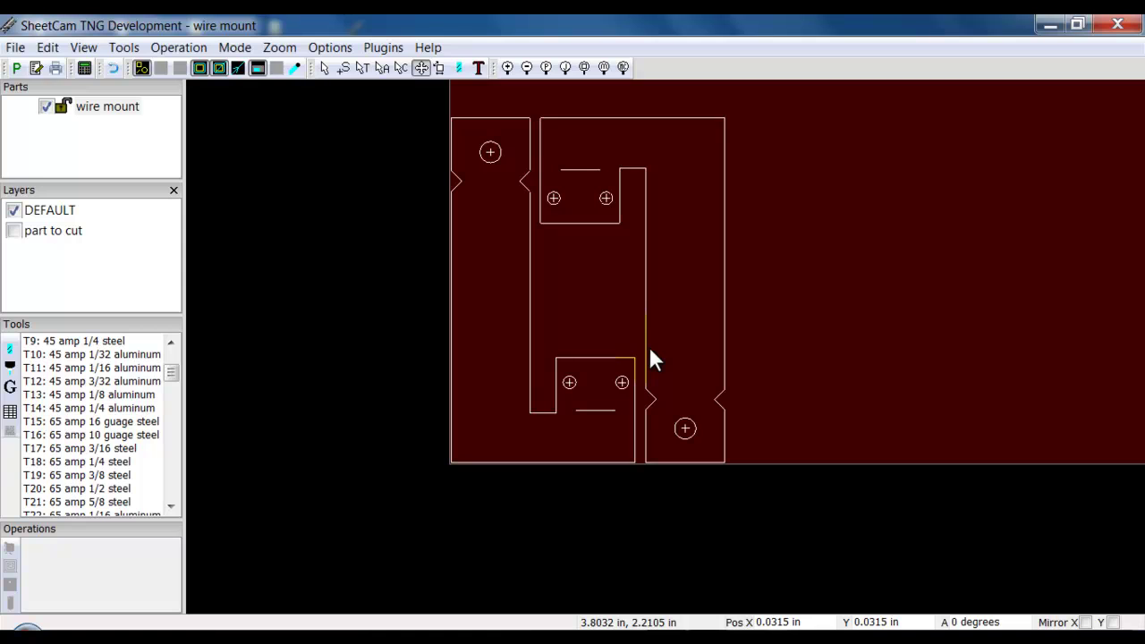
pyautogui.press('Up')
pyautogui.press('Right')
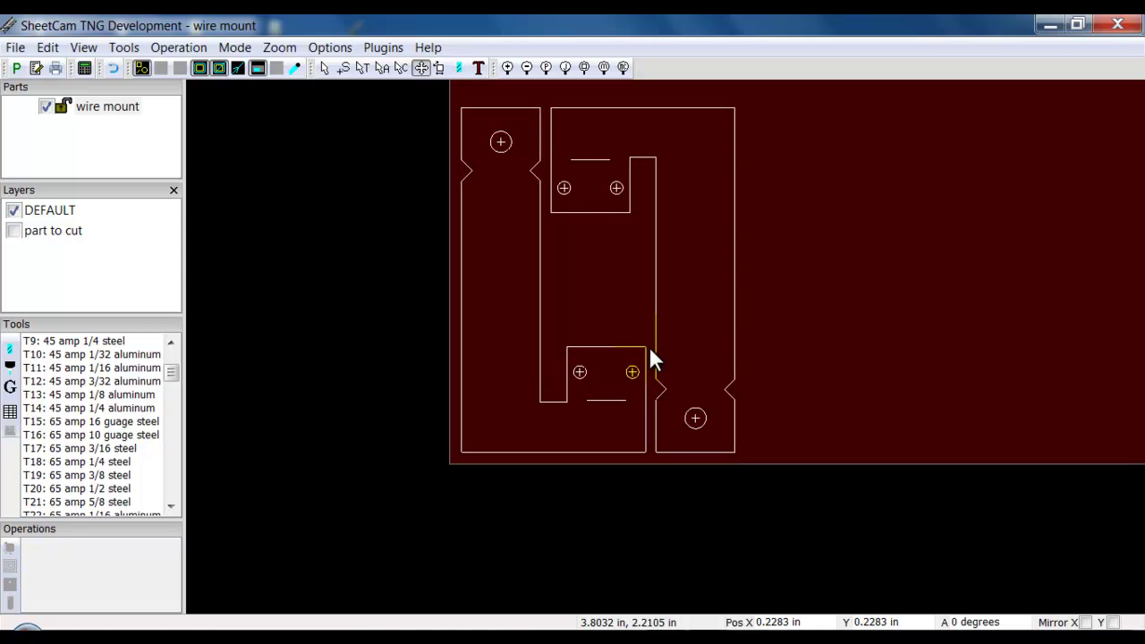
pyautogui.press('Right')
pyautogui.press('Right')
pyautogui.press('Up')
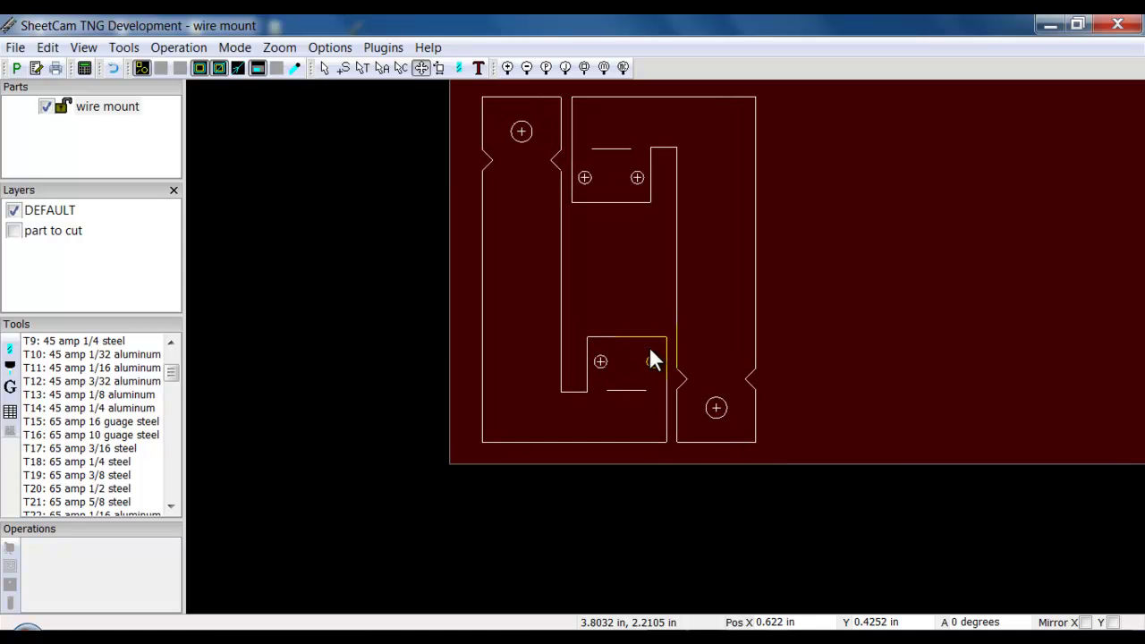
pyautogui.press('Up')
pyautogui.press('Left')
pyautogui.press('Left')
pyautogui.press('Down')
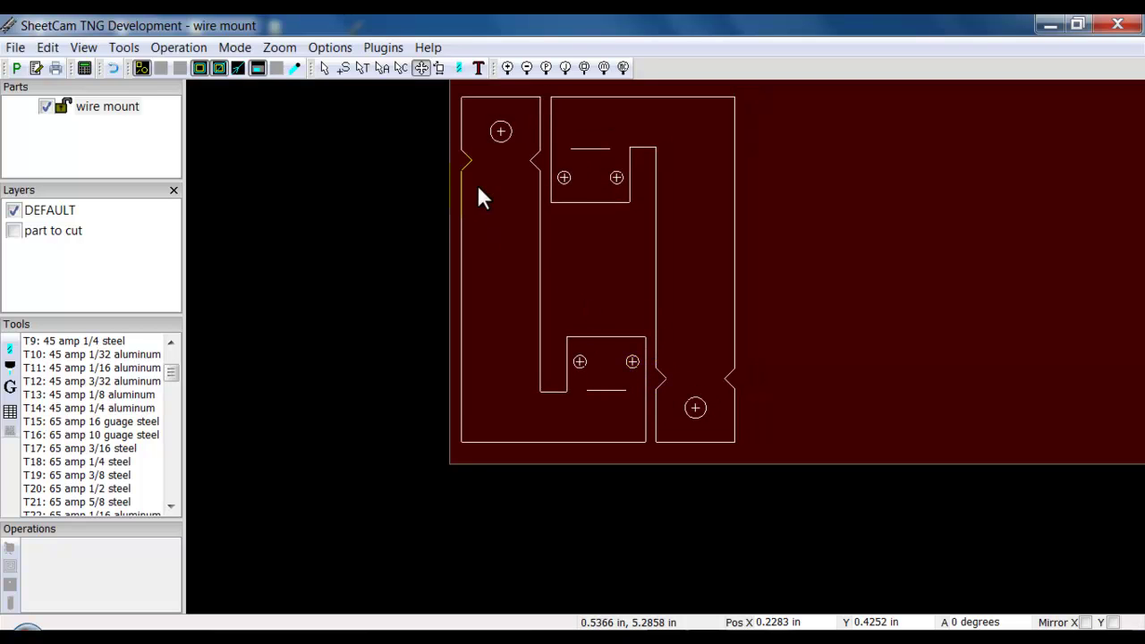
# - Set the X and Y bump increments in the grid options to 0.1 in
pyautogui.click(284, 52)
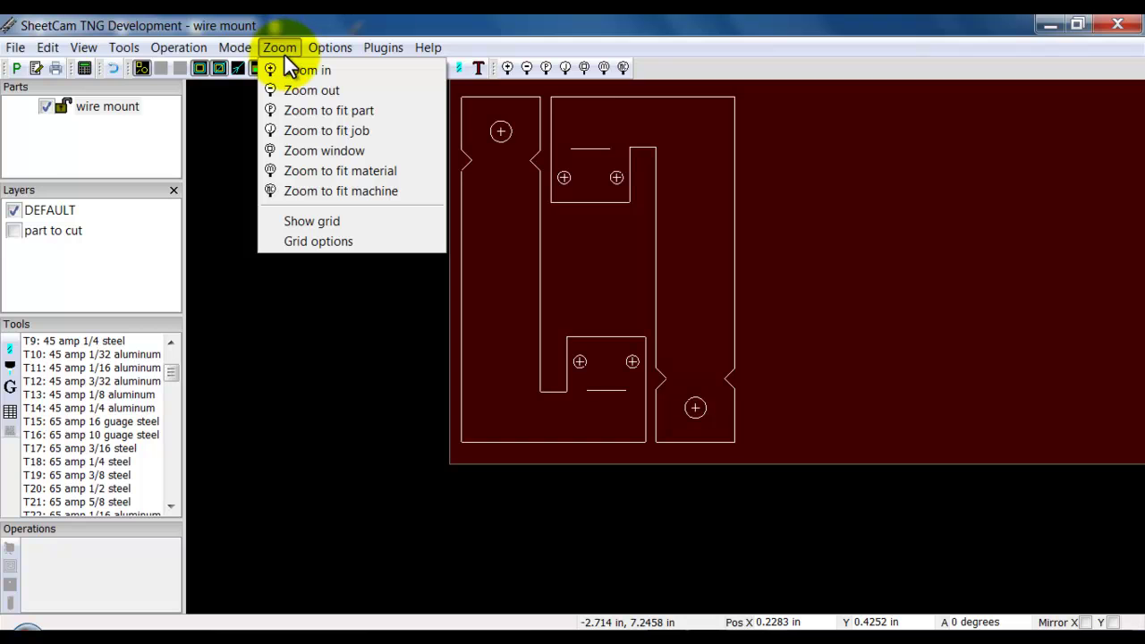
pyautogui.click(325, 240)
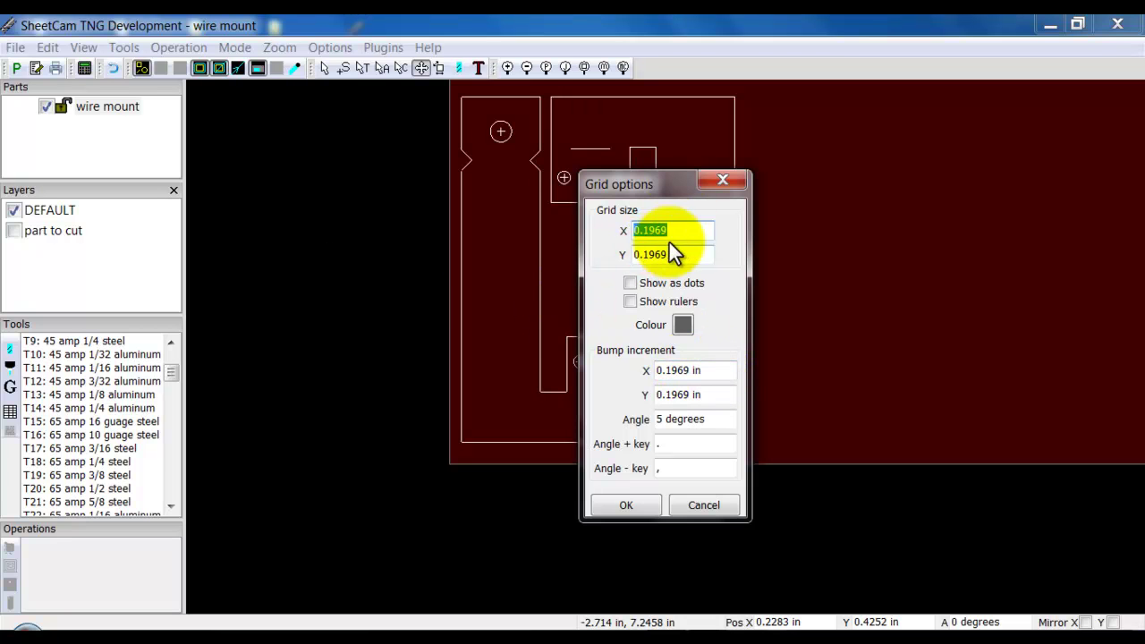
pyautogui.click(697, 371)
pyautogui.press('BackSpace')
pyautogui.press('BackSpace')
pyautogui.press('BackSpace')
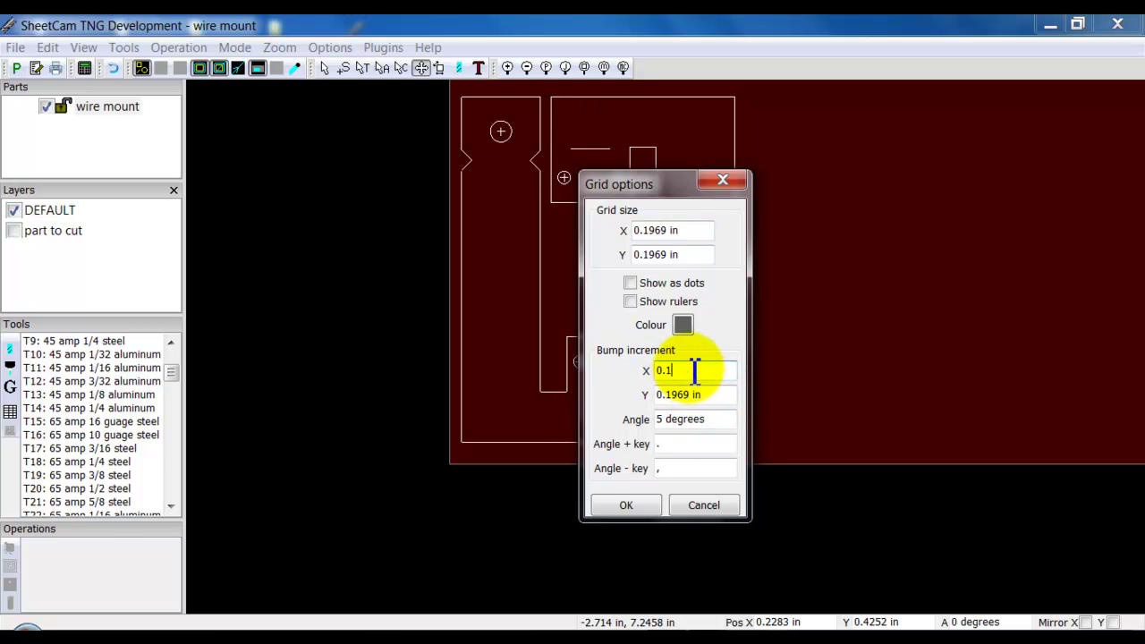
pyautogui.click(695, 395)
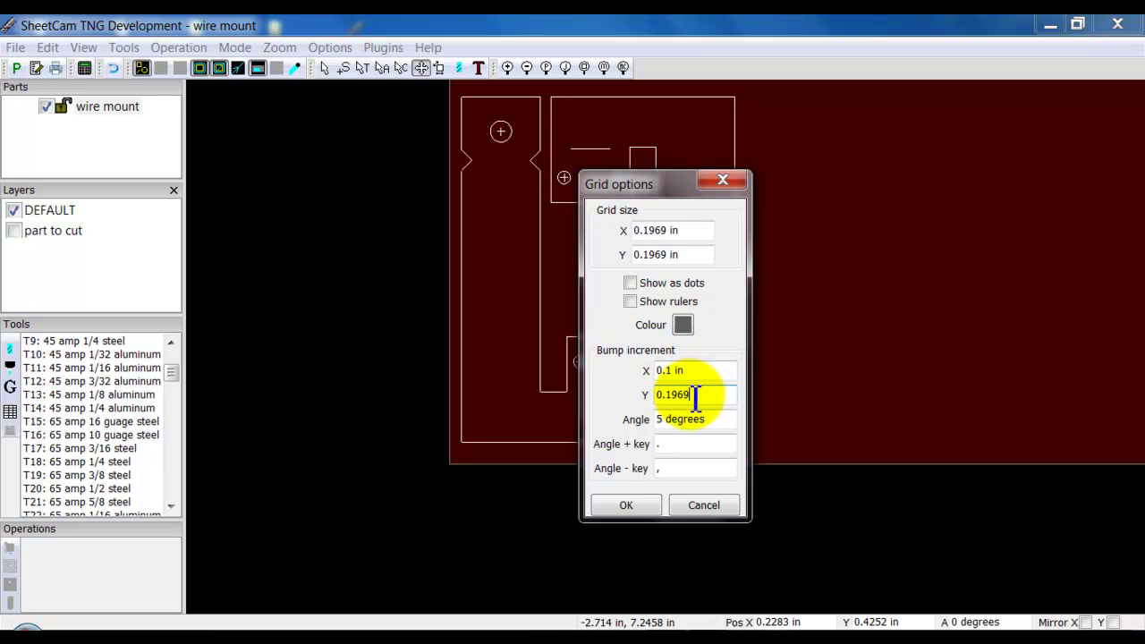
pyautogui.press('BackSpace')
pyautogui.press('BackSpace')
pyautogui.press('BackSpace')
pyautogui.click(629, 504)
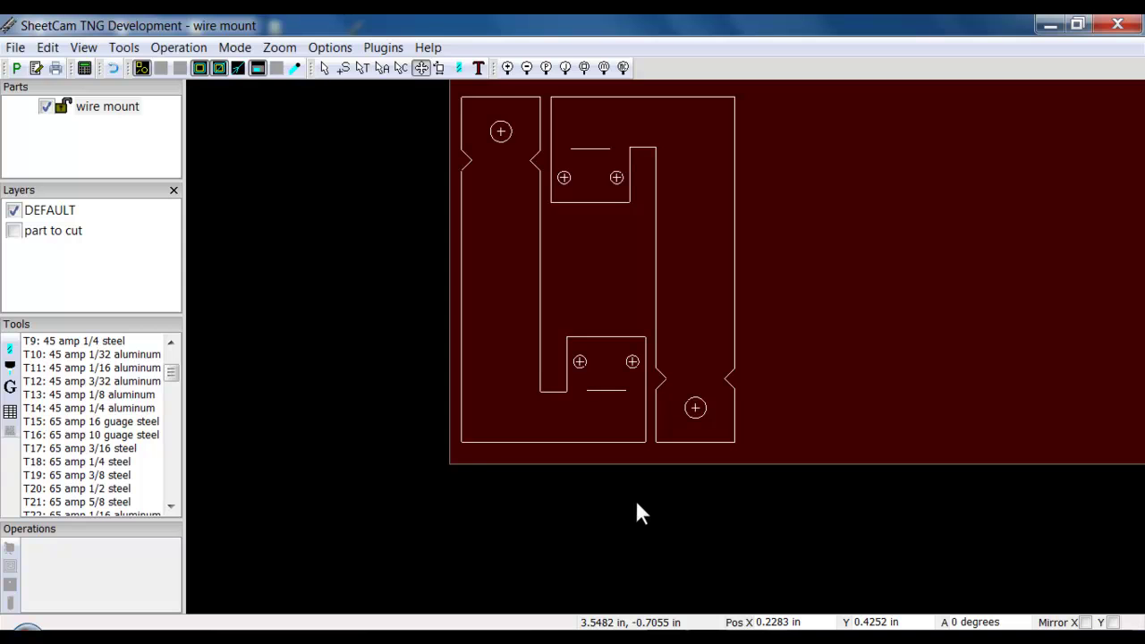
# - Nudge the wire mount toward the material's origin corner, to about X 0.03 in, Y 0.03 in
pyautogui.press('Down')
pyautogui.press('Down')
pyautogui.press('Down')
pyautogui.press('Down')
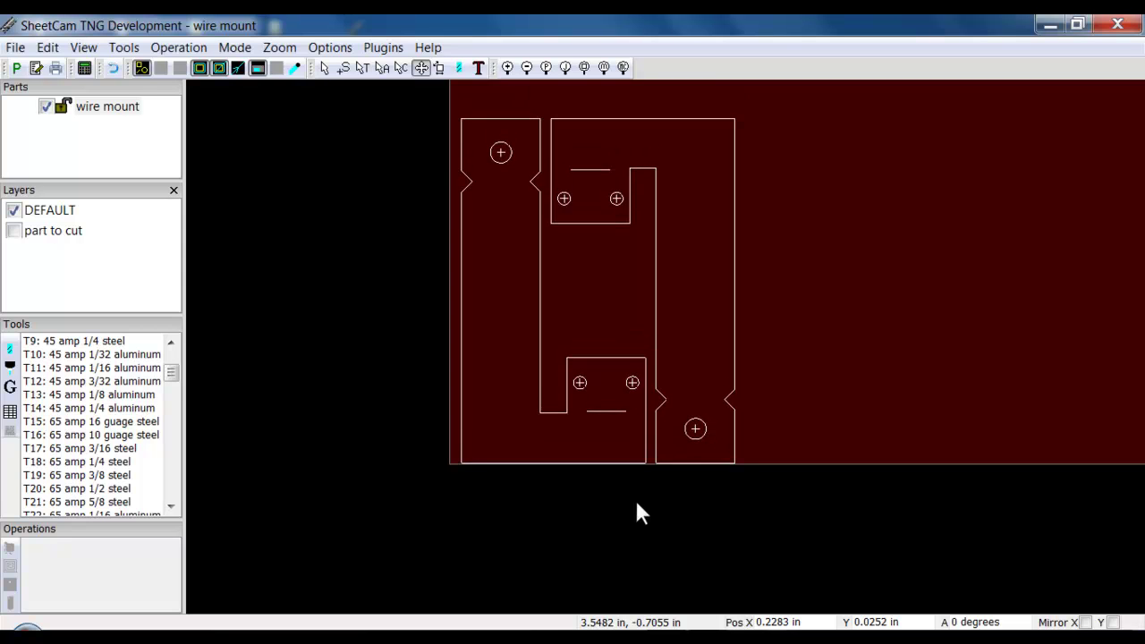
pyautogui.press('Left')
pyautogui.press('Left')
pyautogui.press('Left')
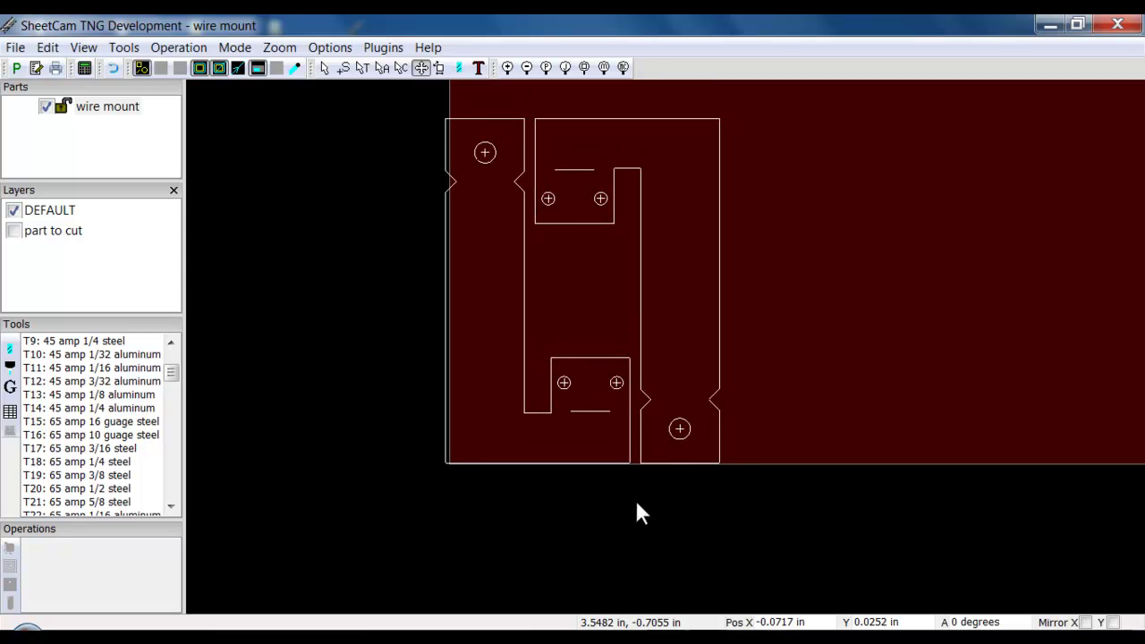
pyautogui.press('Right')
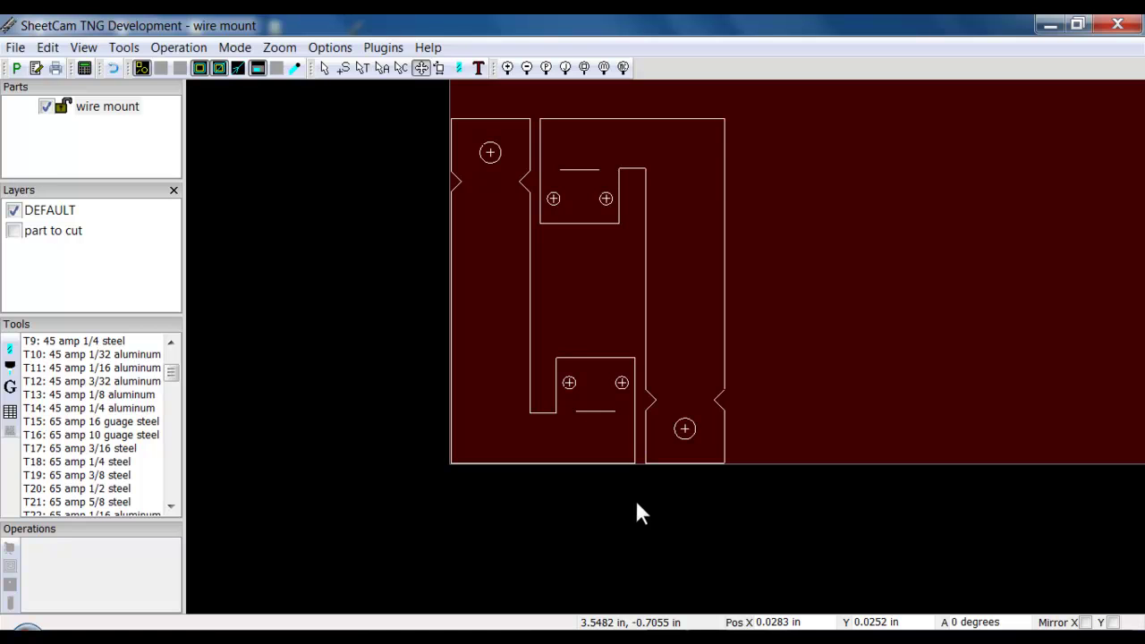
# - Set the wire mount's position exactly to X 0 in and Y 0 in
pyautogui.click(790, 620)
pyautogui.write('0')
pyautogui.press('Tab')
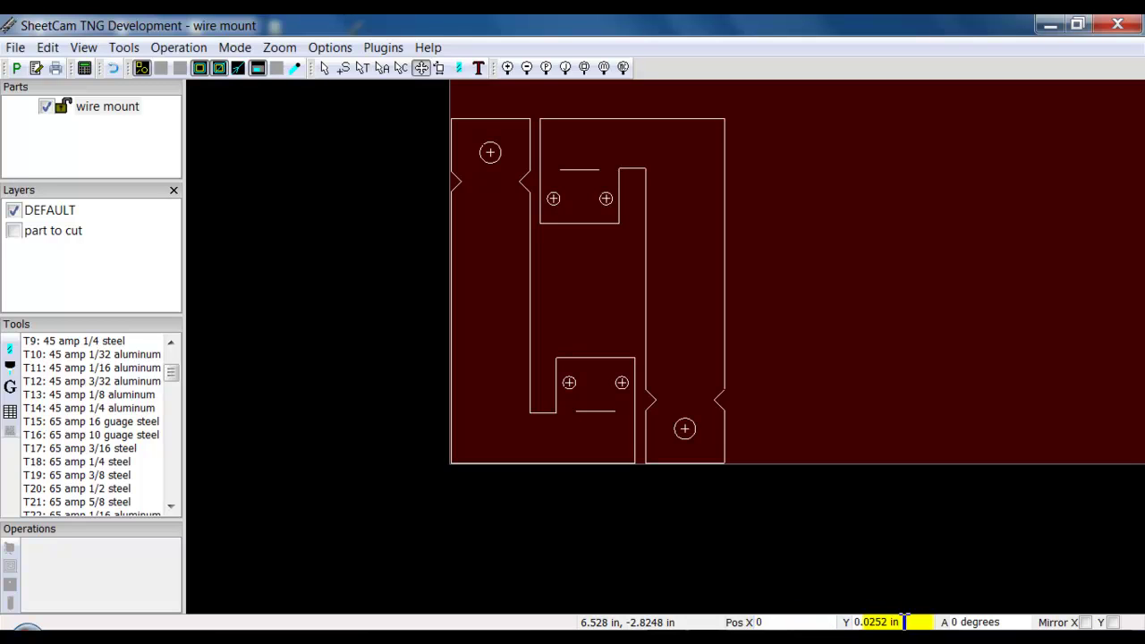
pyautogui.write('0')
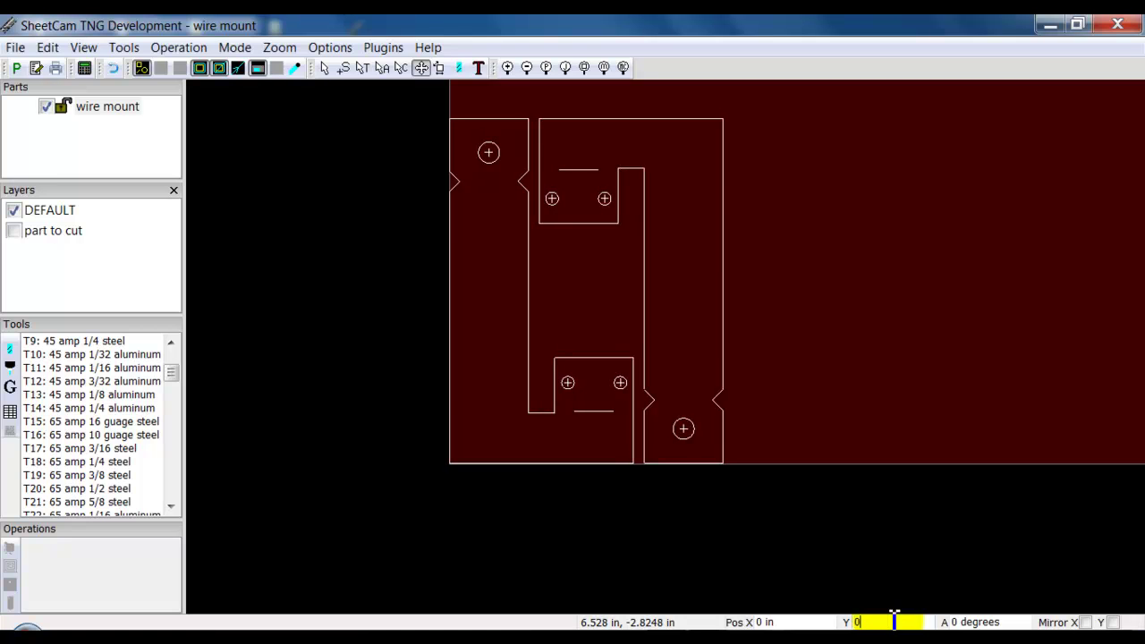
pyautogui.press('Tab')
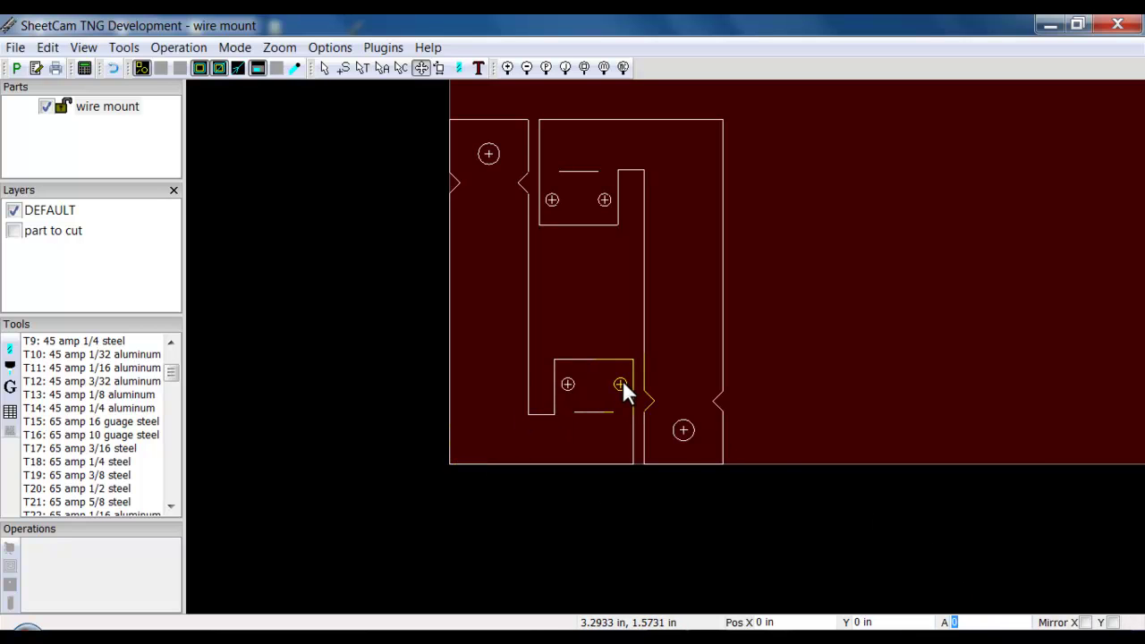
# - Move the wire mount to about X 0.2 in, Y 0.2 in and rotate it both ways in 5-degree increments, ending at 0 degrees
pyautogui.moveTo(621, 381)
pyautogui.mouseDown()
pyautogui.moveTo(705, 366)
pyautogui.moveTo(634, 363)
pyautogui.moveTo(631, 375)
pyautogui.mouseUp()
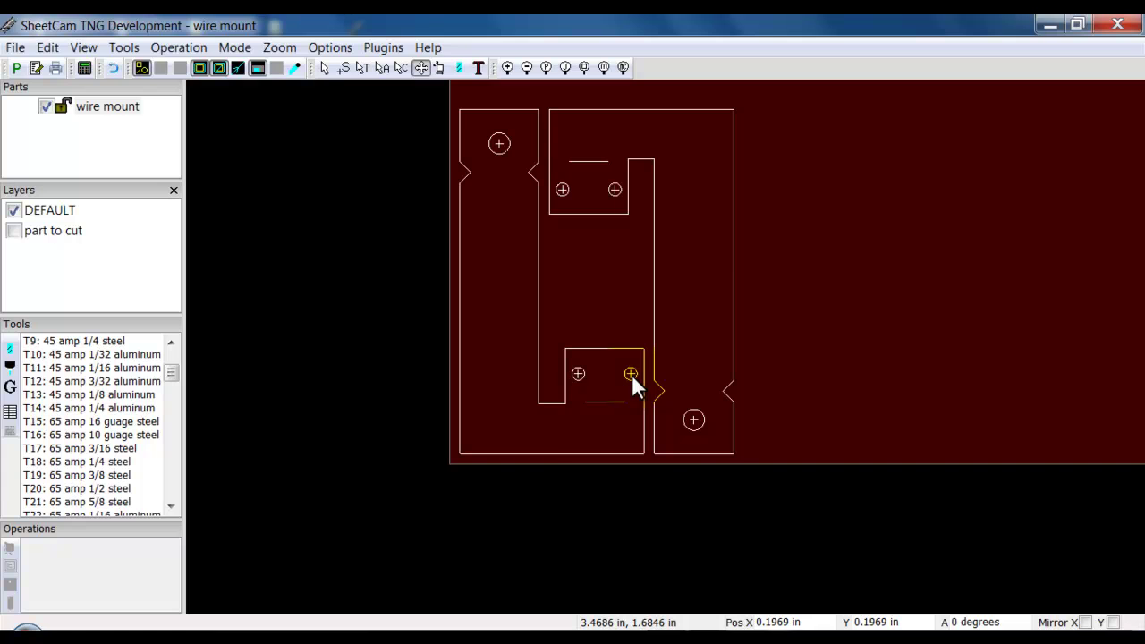
pyautogui.scroll(-5, 631, 374)
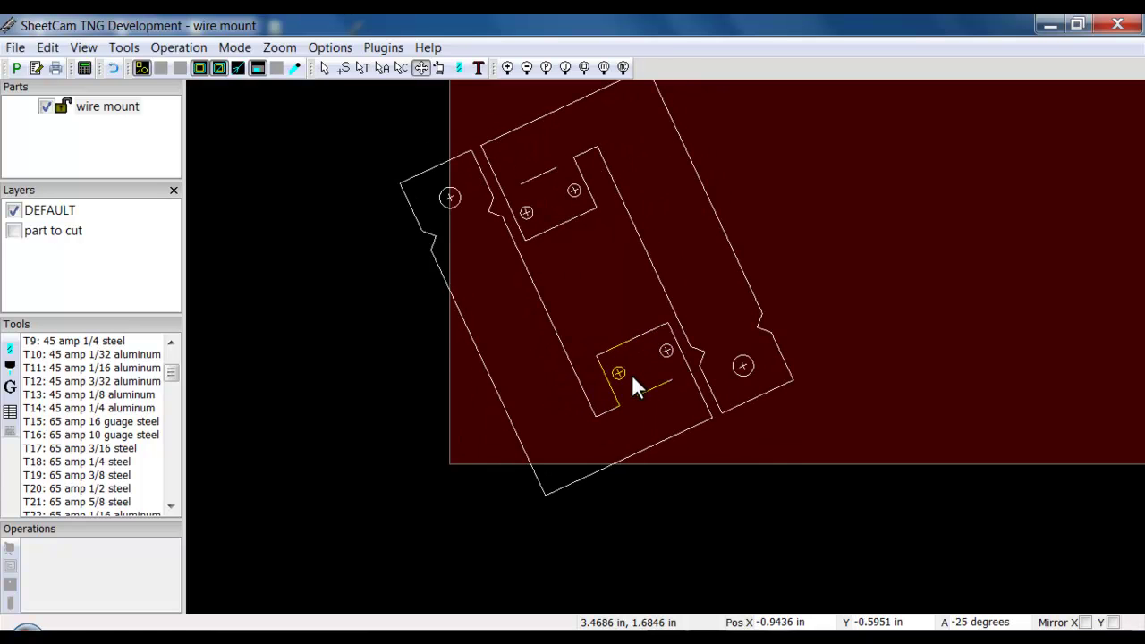
pyautogui.scroll(-1, 631, 374)
pyautogui.scroll(3, 631, 373)
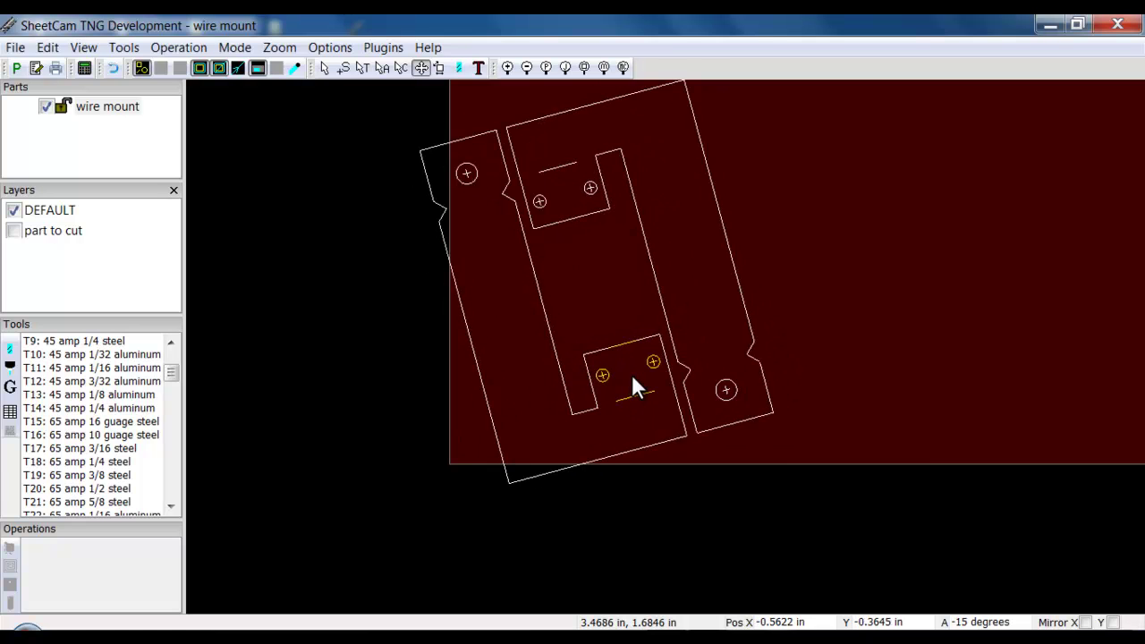
pyautogui.scroll(2, 631, 386)
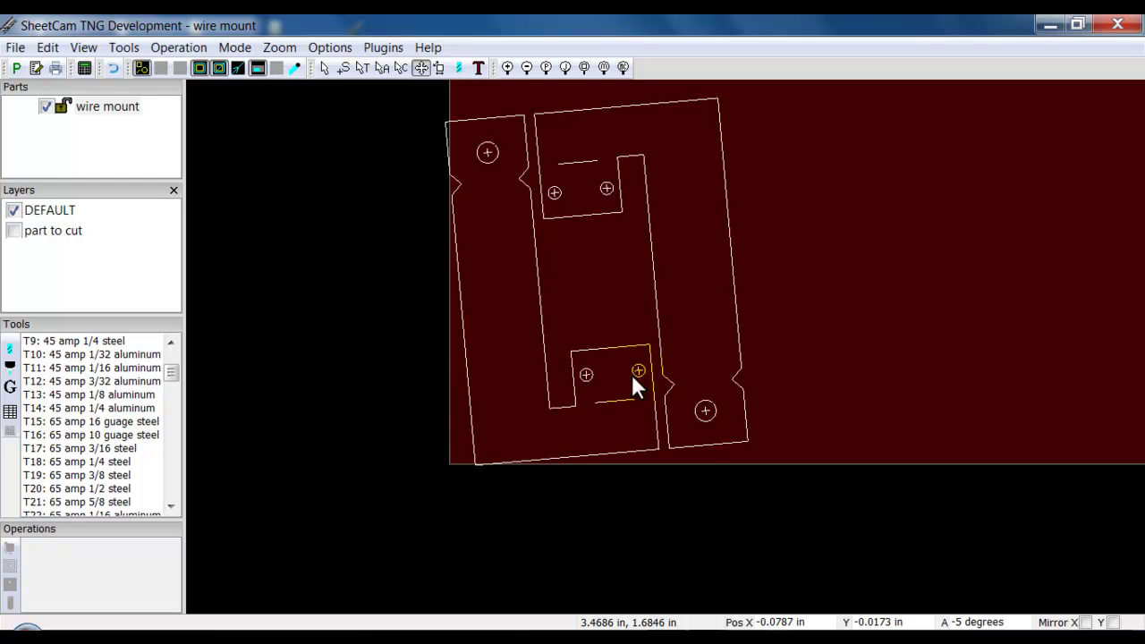
pyautogui.scroll(4, 632, 377)
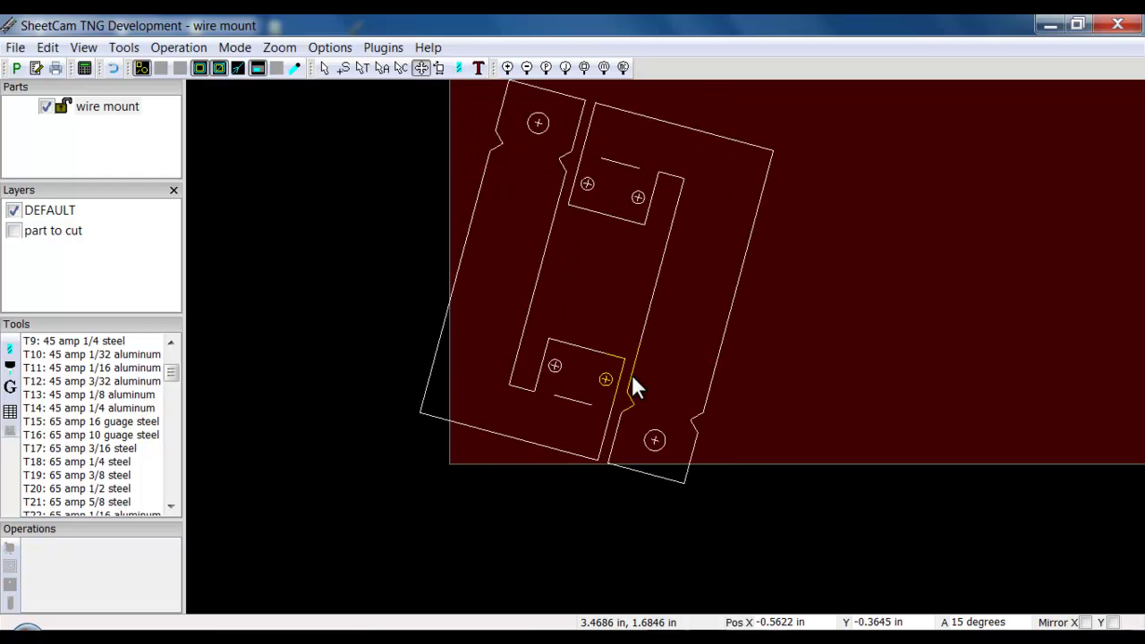
pyautogui.scroll(1, 631, 374)
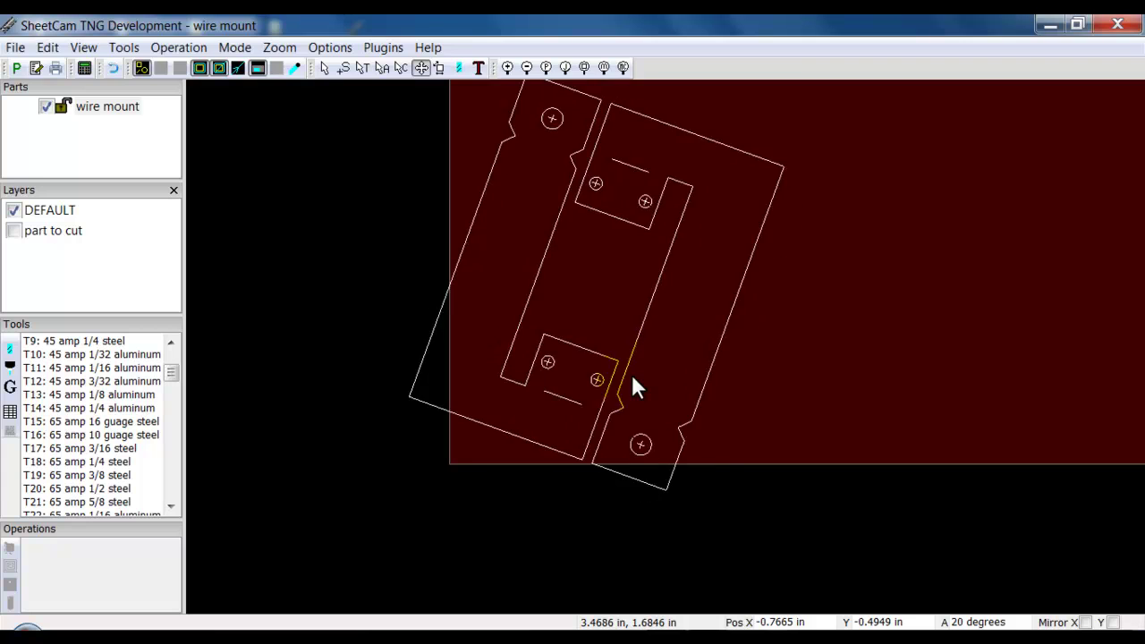
pyautogui.scroll(-4, 632, 376)
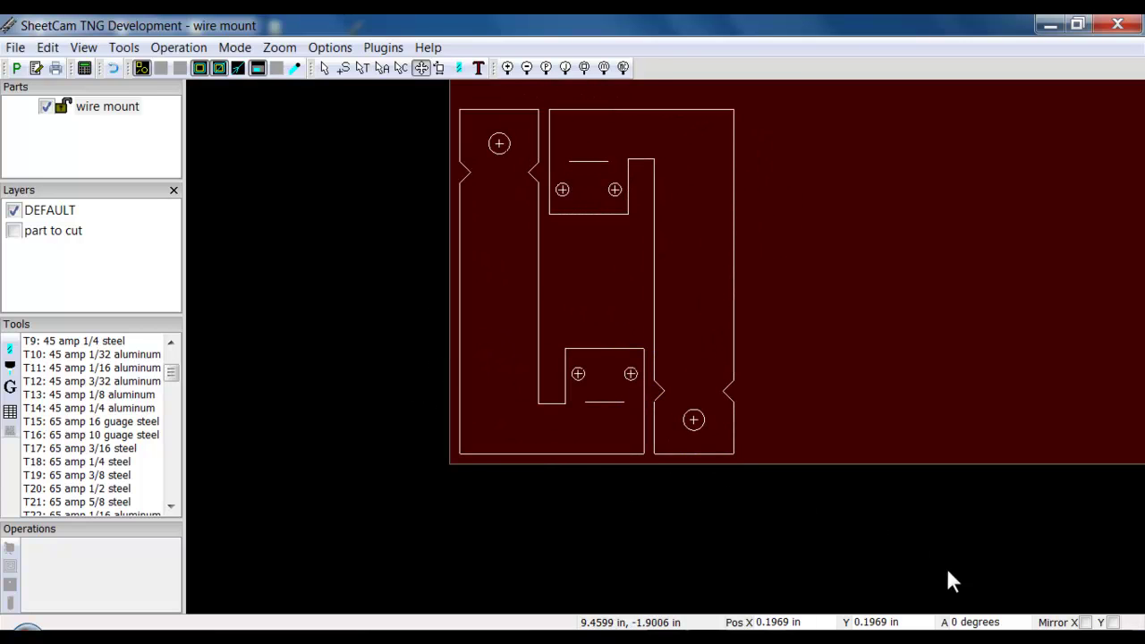
# - Set the wire mount's rotation angle to -90 degrees
pyautogui.click(963, 619)
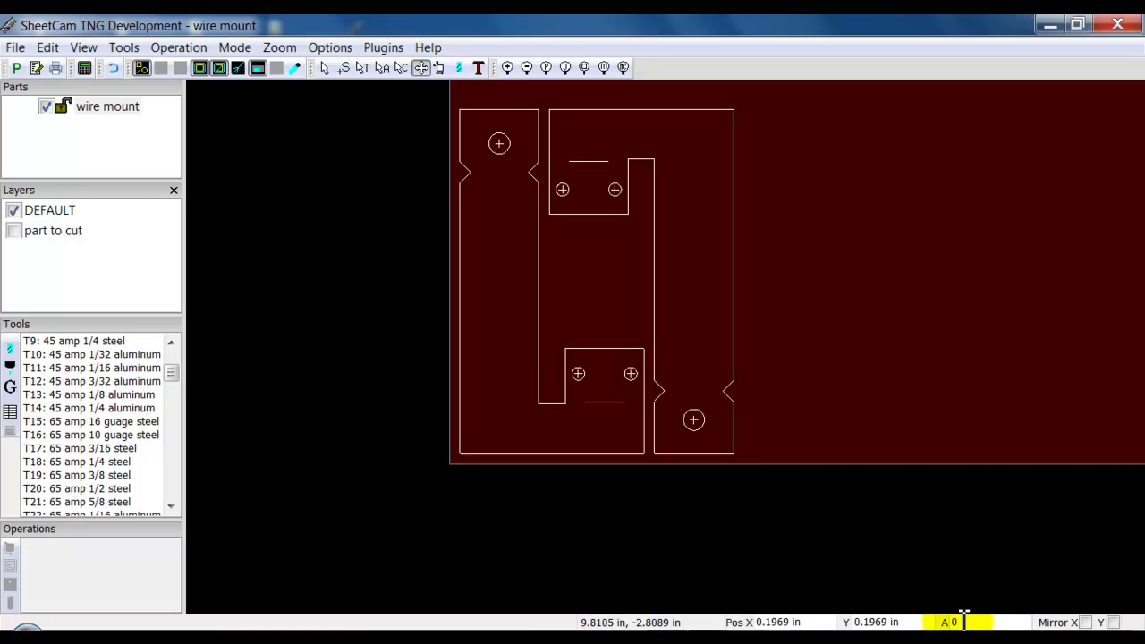
pyautogui.press('BackSpace')
pyautogui.write('90')
pyautogui.press('Return')
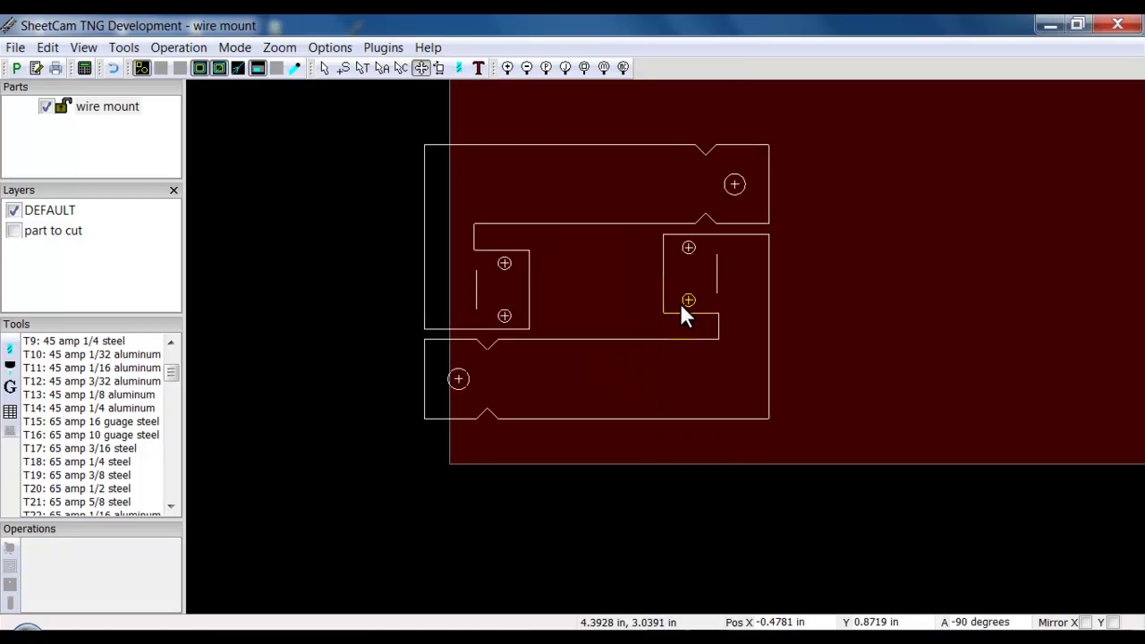
# - Nudge the wire mount down by 0.1 in and rotate it back to 0 degrees in repeated angle increments
pyautogui.press('Down')
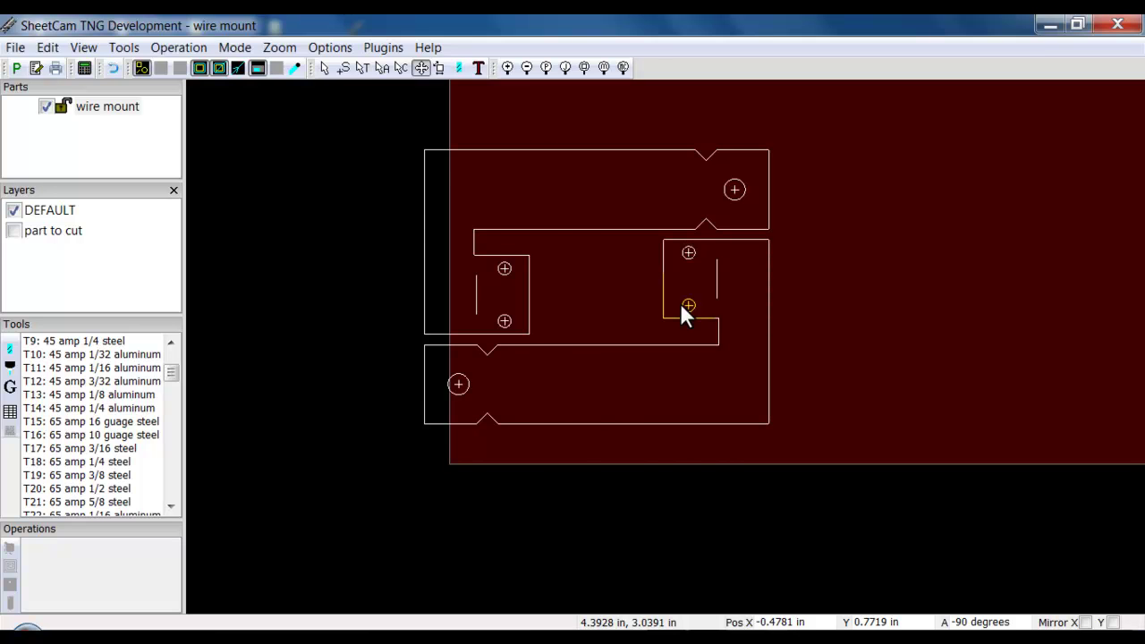
pyautogui.hotkey('ctrl', 'Left')
pyautogui.hotkey('ctrl', 'Left')
pyautogui.hotkey('ctrl', 'Left')
pyautogui.hotkey('ctrl', 'Left')
pyautogui.hotkey('ctrl', 'Left')
pyautogui.hotkey('ctrl', 'Left')
pyautogui.hotkey('ctrl', 'Left')
pyautogui.hotkey('ctrl', 'Left')
pyautogui.hotkey('ctrl', 'Left')
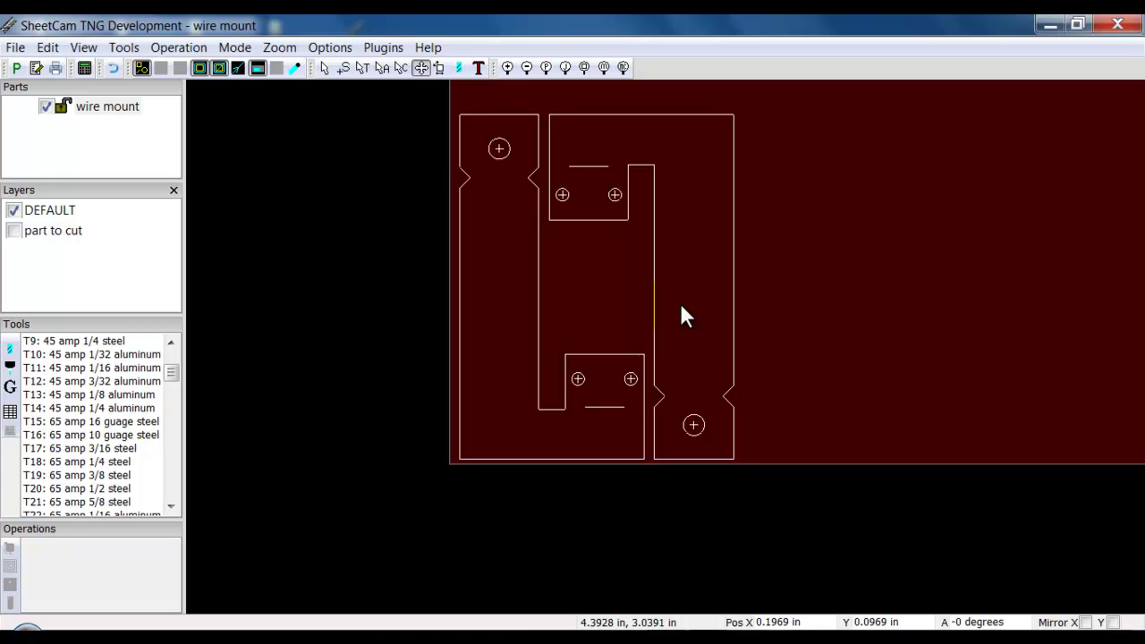
# - Nudge the wire mount 0.2 in left and 0.1 in down onto the material's origin corner
pyautogui.press('Left')
pyautogui.press('Left')
pyautogui.press('Down')
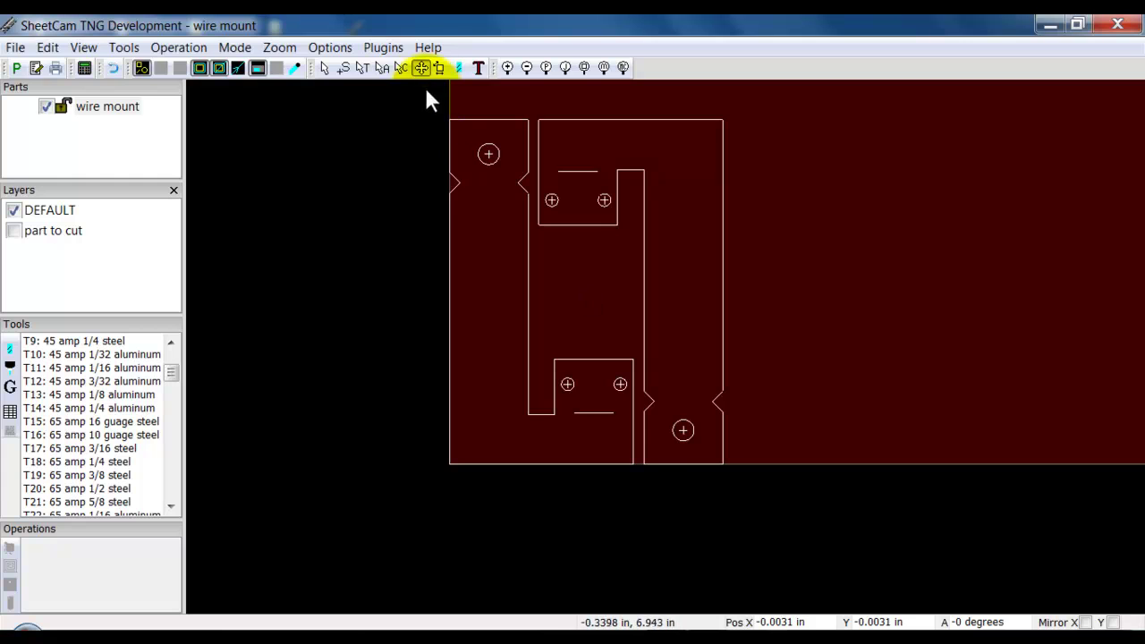
# - Copy the wire mount and place the copy beside the original at about X 5.5 in, Y 0 in
pyautogui.rightClick(599, 296)
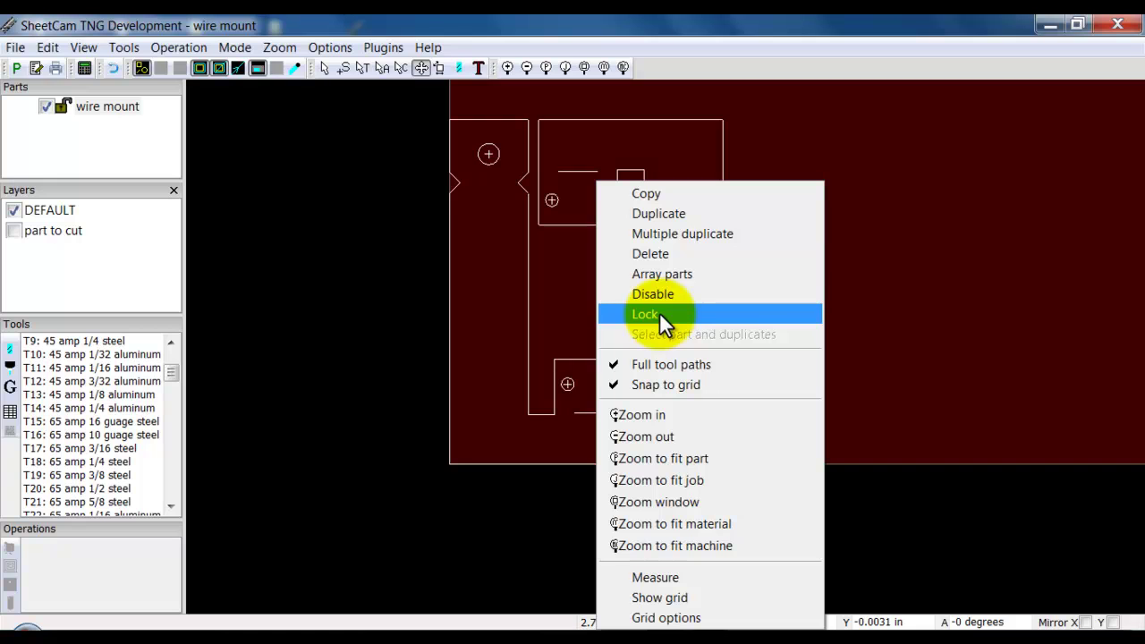
pyautogui.click(644, 194)
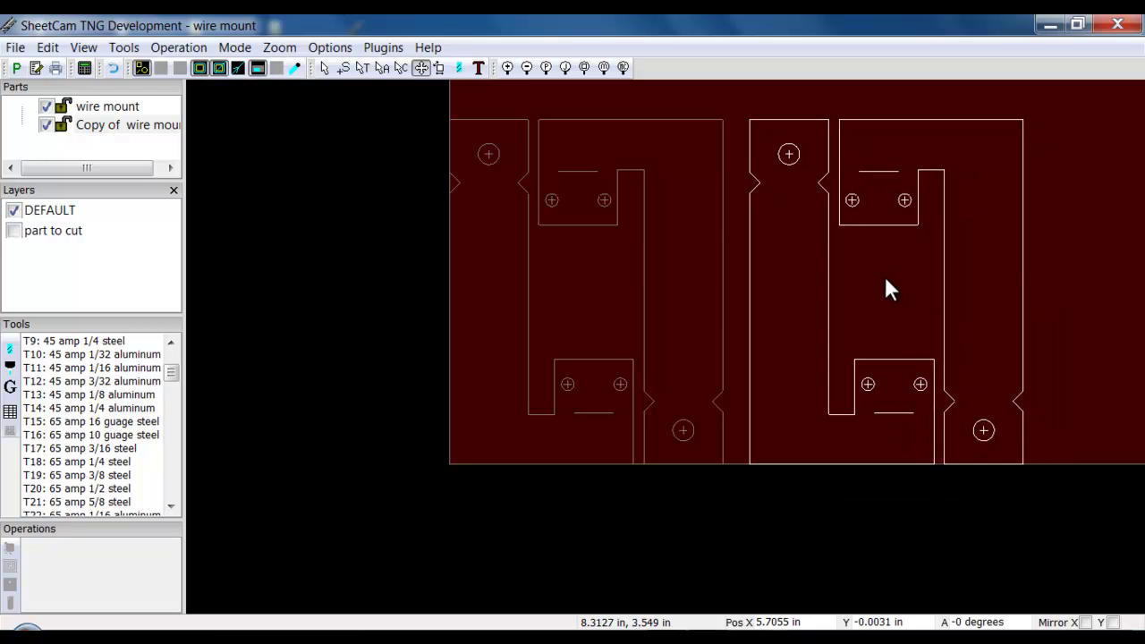
pyautogui.click(885, 280)
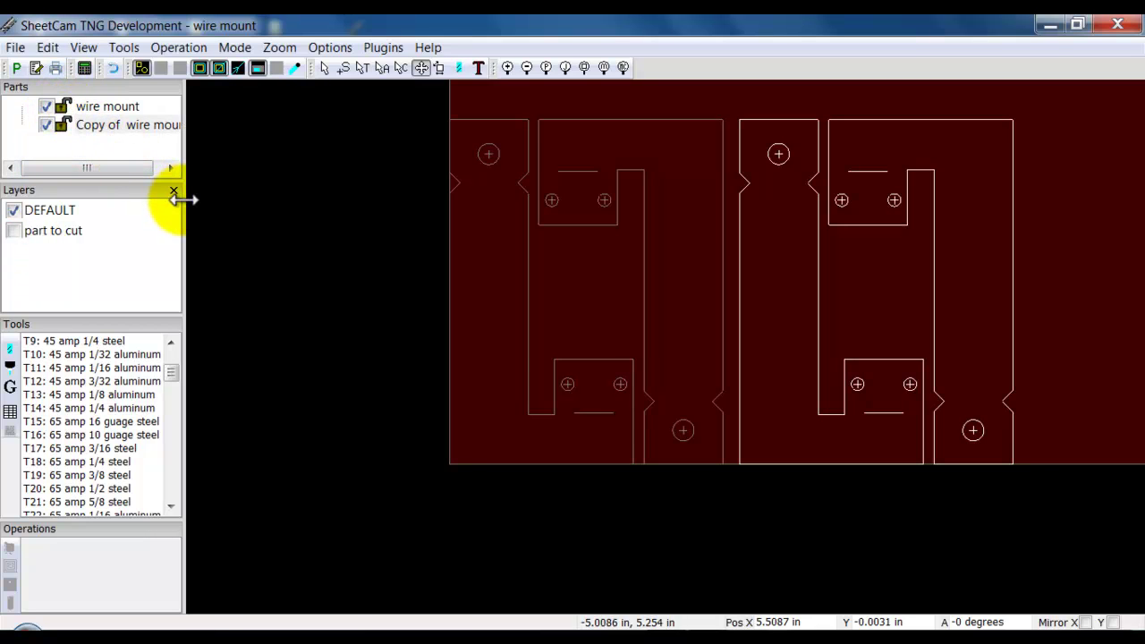
# - Widen and heighten the parts list so the full part names fit
pyautogui.moveTo(174, 195); pyautogui.dragTo(203, 219)
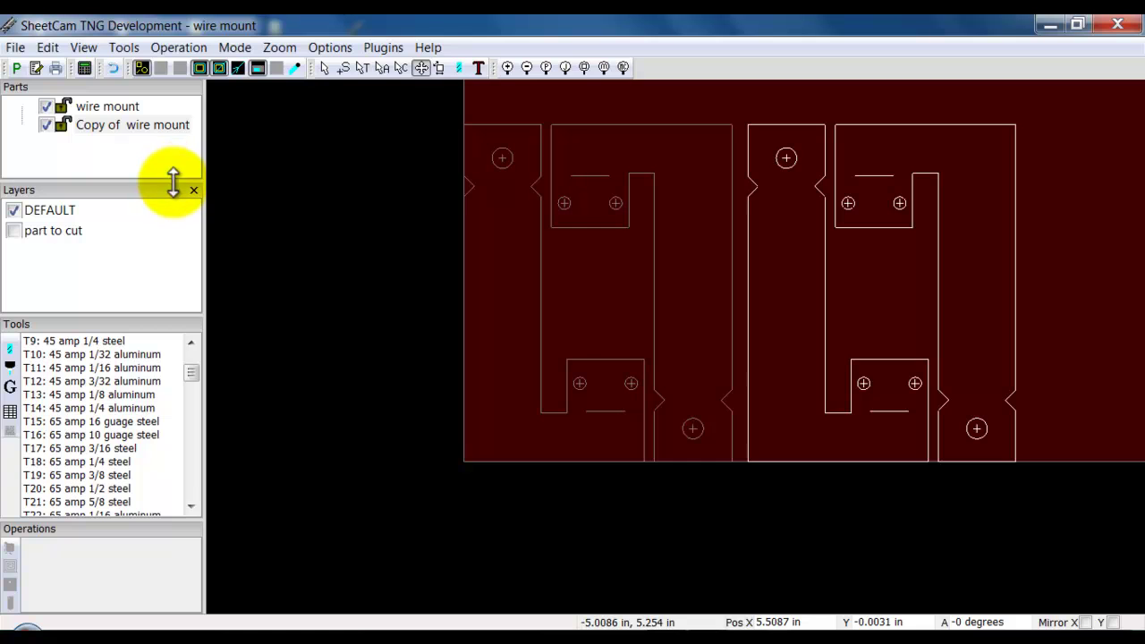
pyautogui.moveTo(173, 181); pyautogui.dragTo(173, 219)
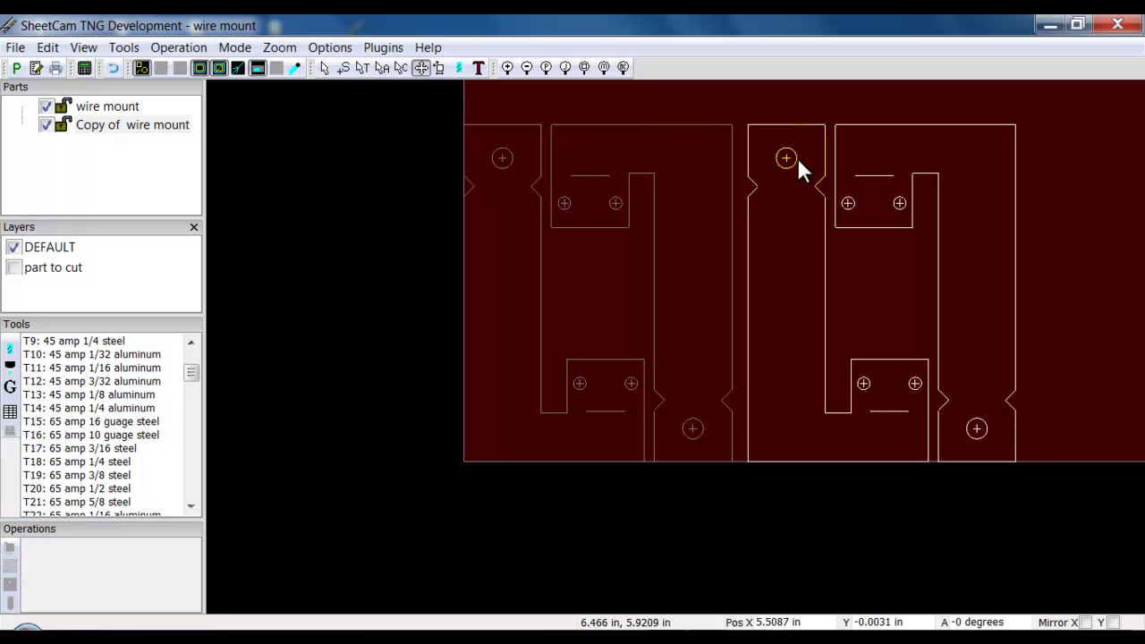
# - Leave nesting mode and highlight the original wire mount and its copy in turn to identify them on the material
pyautogui.click(325, 69)
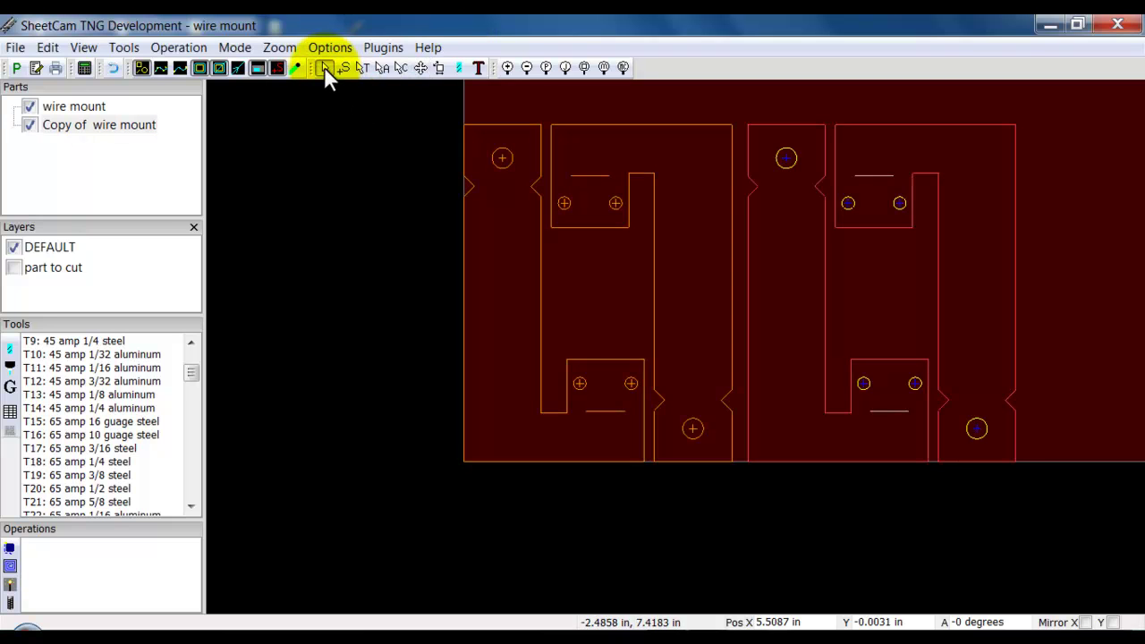
pyautogui.click(88, 106)
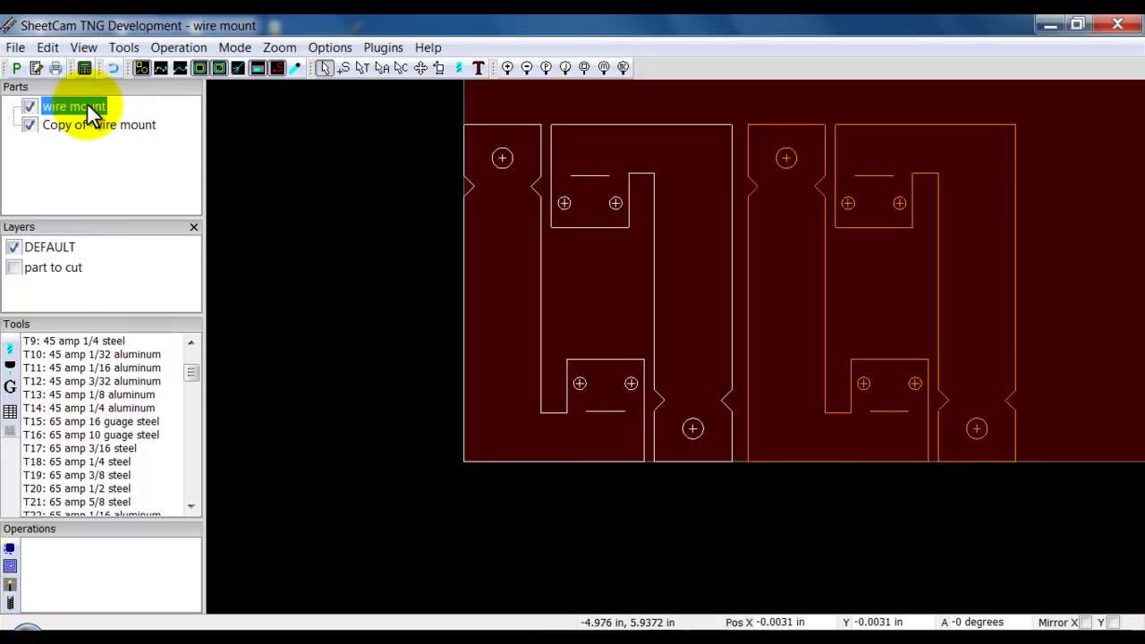
pyautogui.click(86, 124)
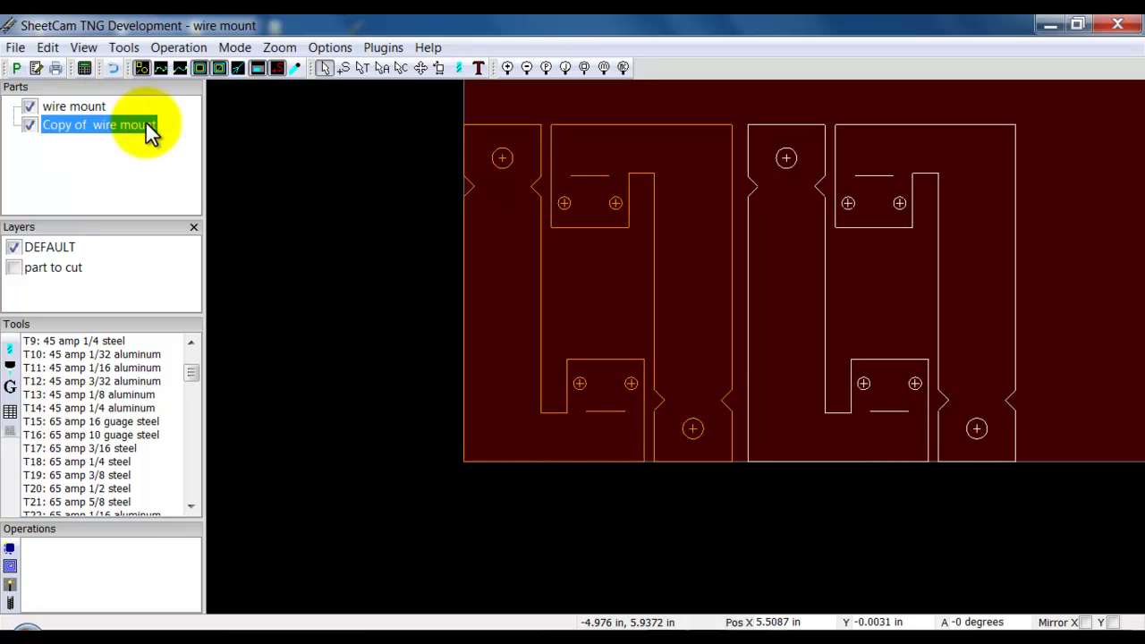
pyautogui.click(790, 236)
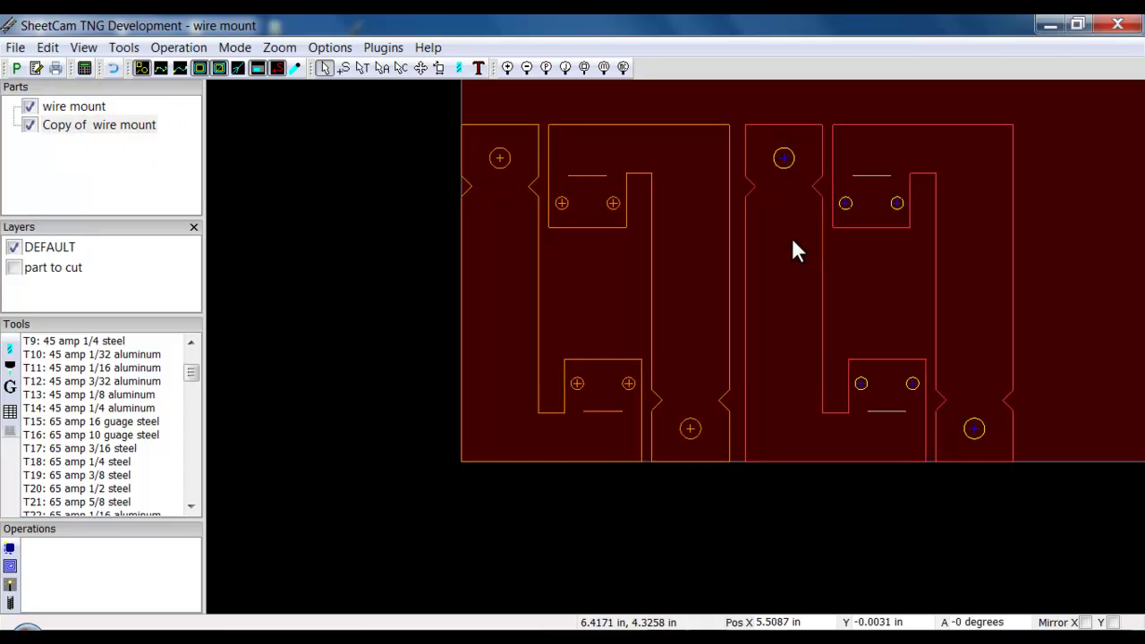
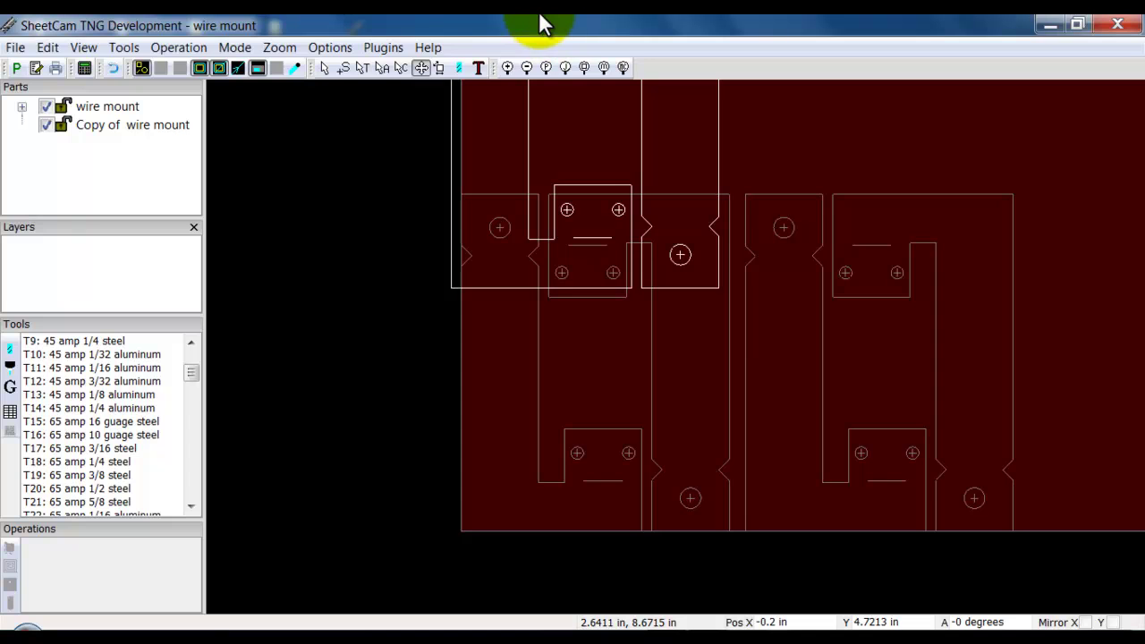
# - Position the wire mount's duplicate directly above the original at about X 0 in, Y 6.69 in, and leave nesting mode
pyautogui.moveTo(608, 97)
pyautogui.mouseDown()
pyautogui.moveTo(600, 128)
pyautogui.moveTo(590, 106)
pyautogui.moveTo(613, 107)
pyautogui.mouseUp()
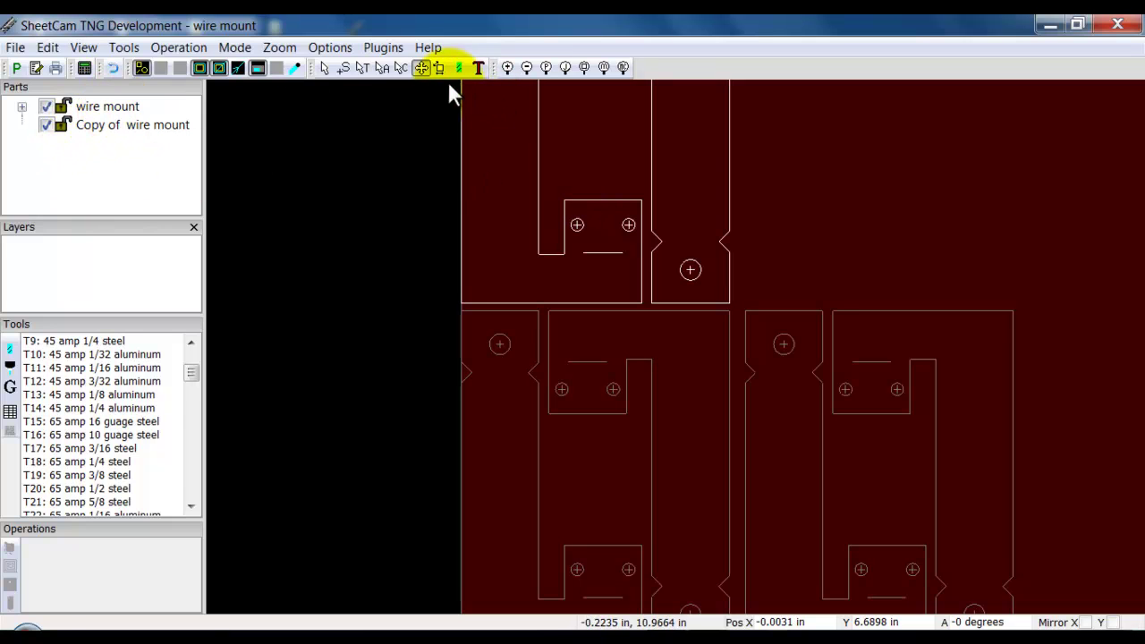
pyautogui.click(324, 67)
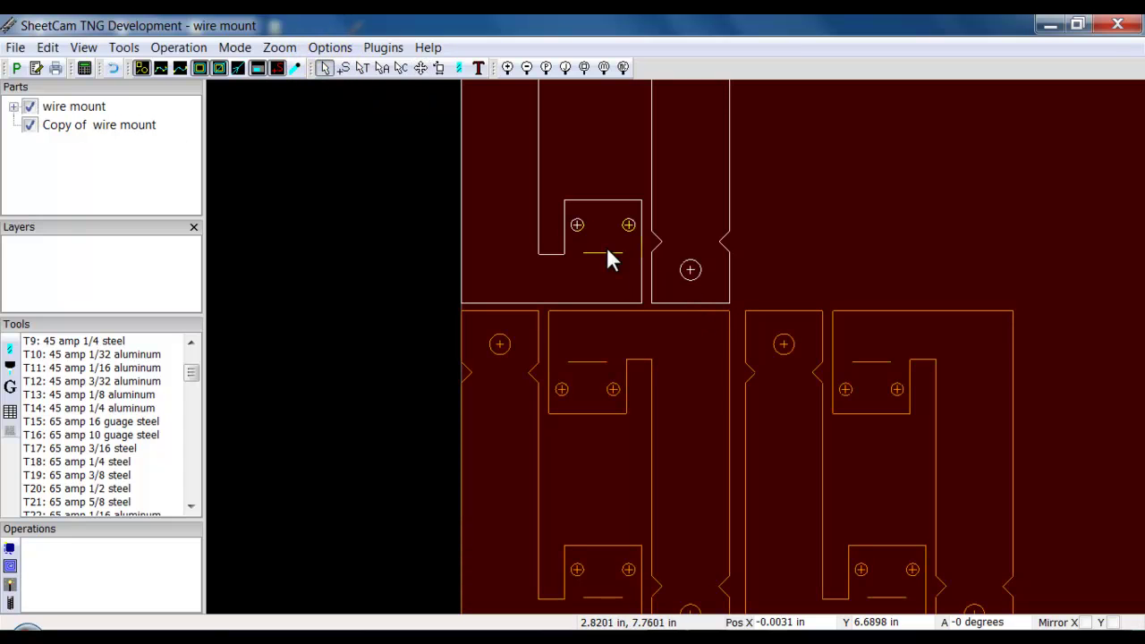
# - Expand the wire mount's entry in the parts list to show its duplicate, with all three parts in view
pyautogui.scroll(-1, 612, 252)
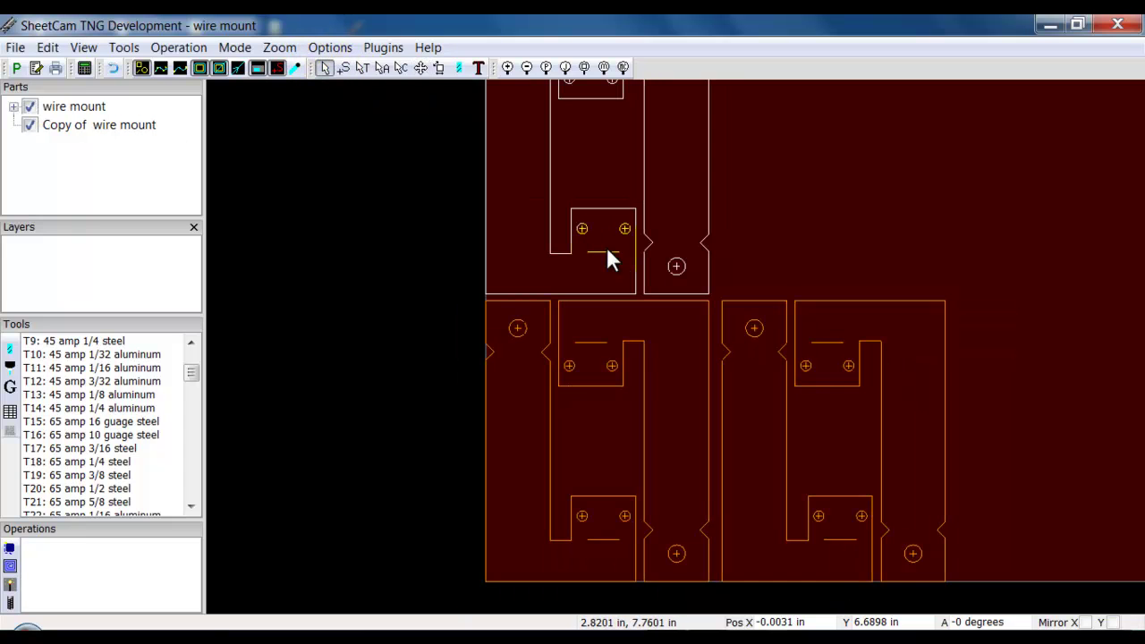
pyautogui.scroll(-1, 611, 252)
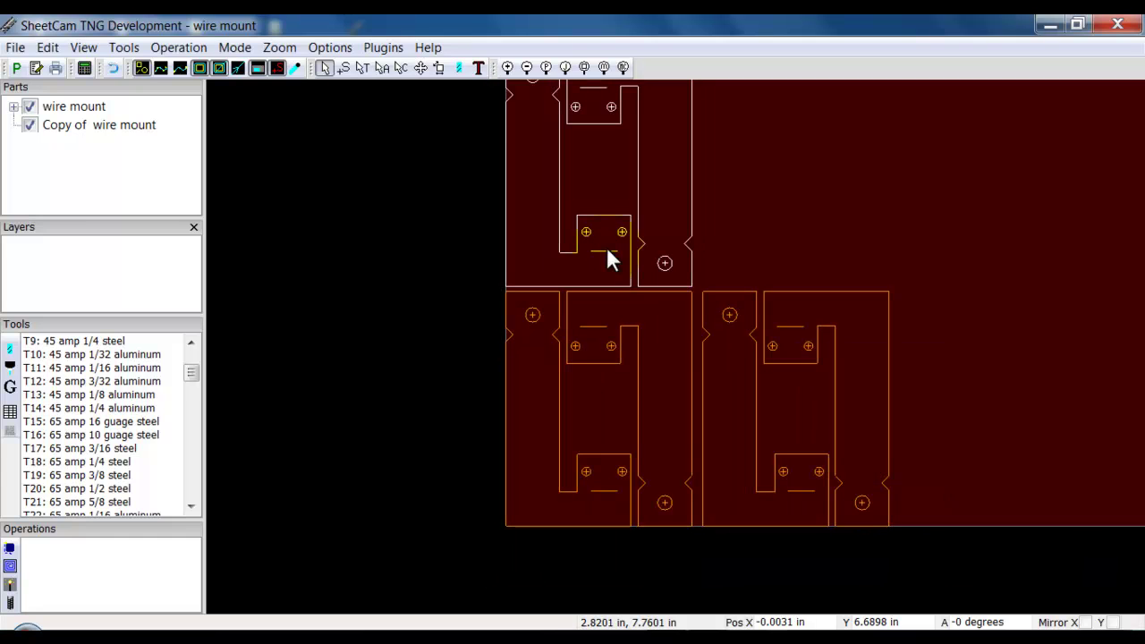
pyautogui.moveTo(596, 219); pyautogui.dragTo(480, 266, button='middle')
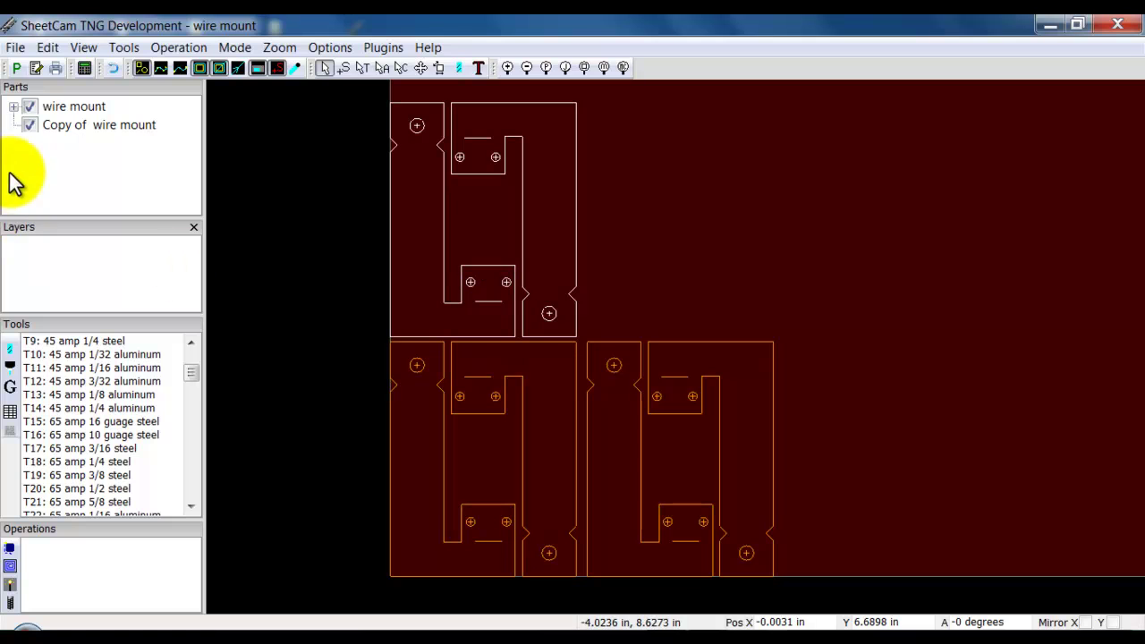
pyautogui.click(14, 106)
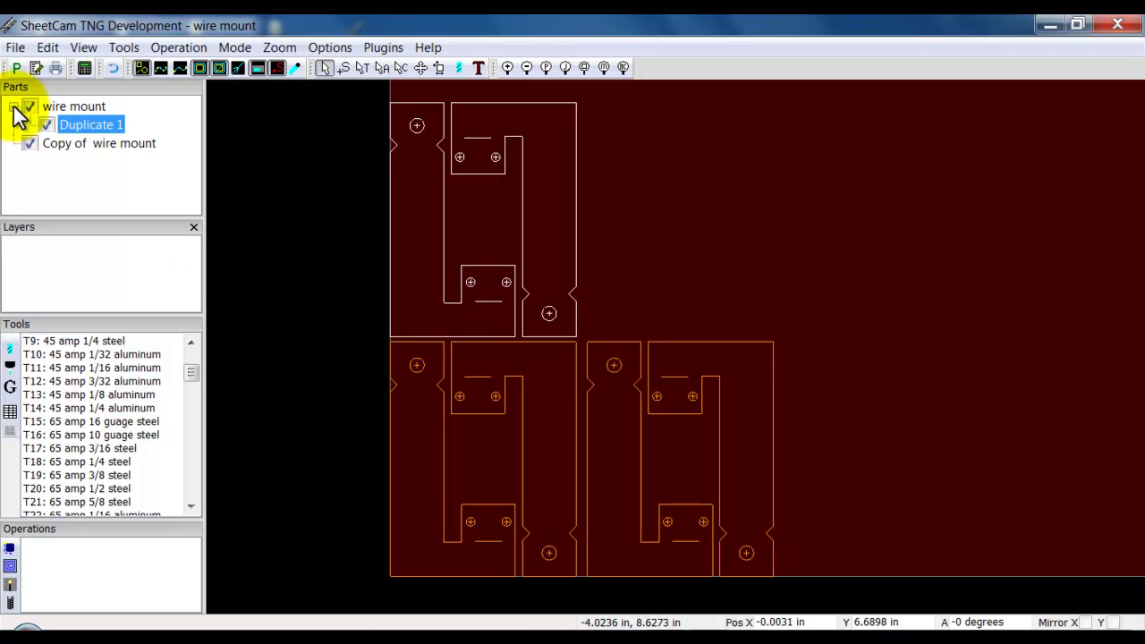
# - Add a plasma cut to the original wire mount with Outside Offset, layer part to cut and tool T15: 65 amp 16 guage steel
pyautogui.click(88, 108)
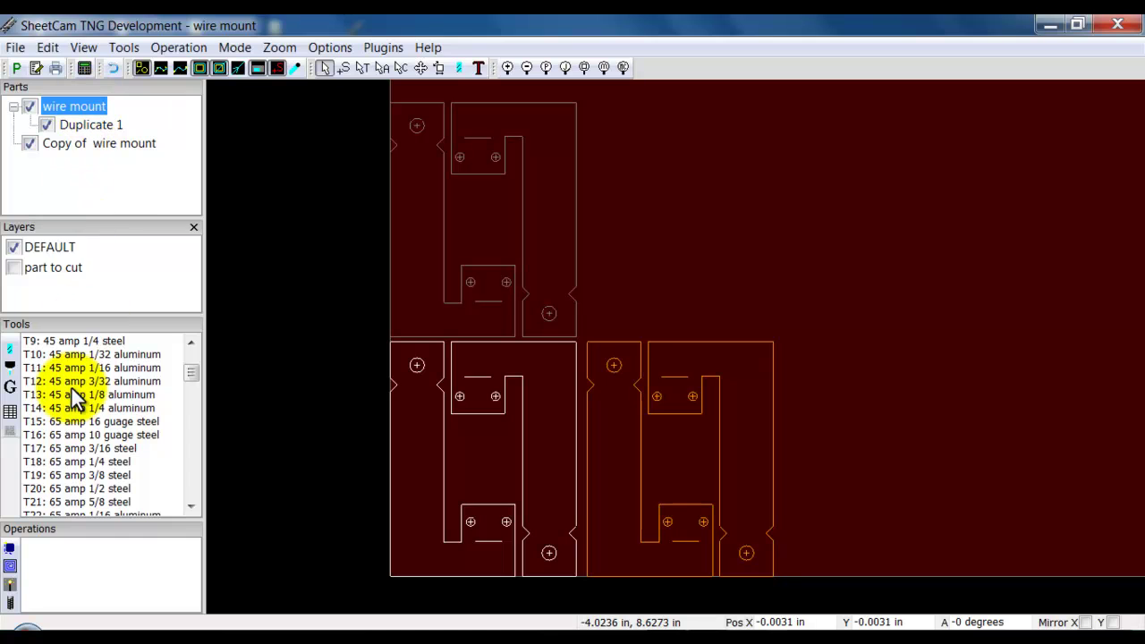
pyautogui.click(182, 48)
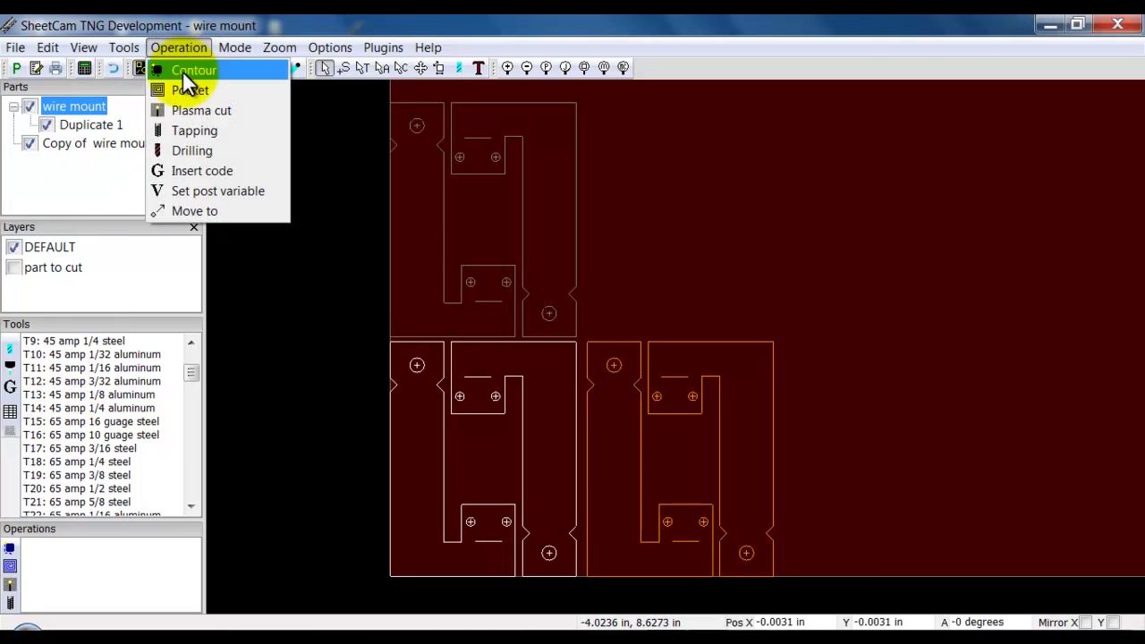
pyautogui.click(188, 111)
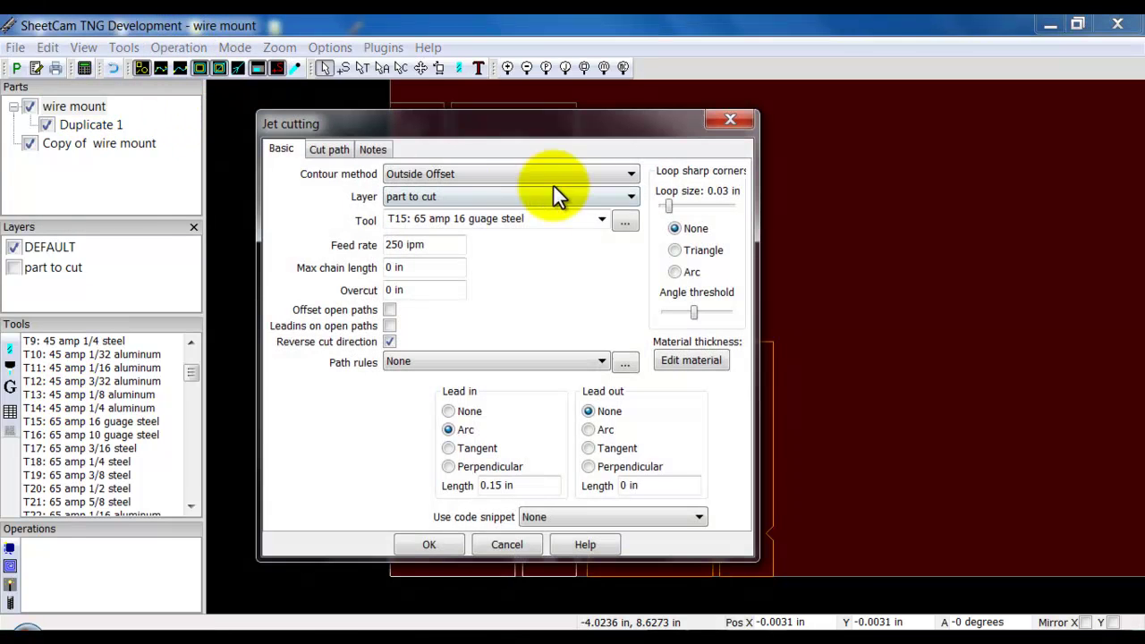
pyautogui.click(435, 545)
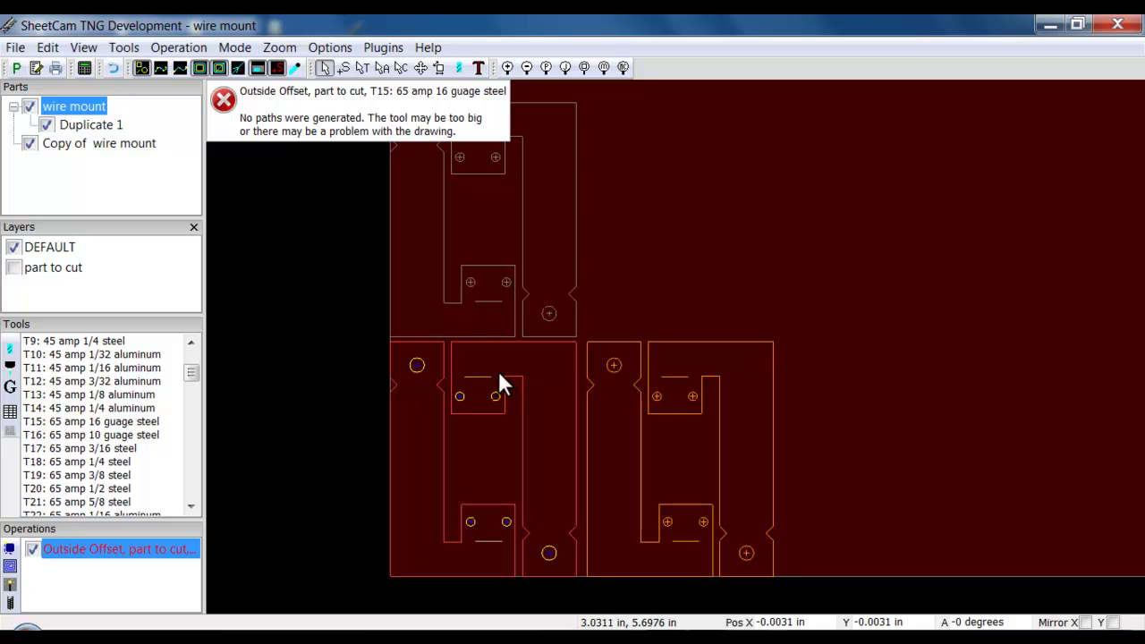
# - Edit the wire mount's Outside Offset cut operation to use the DEFAULT layer
pyautogui.click(96, 126)
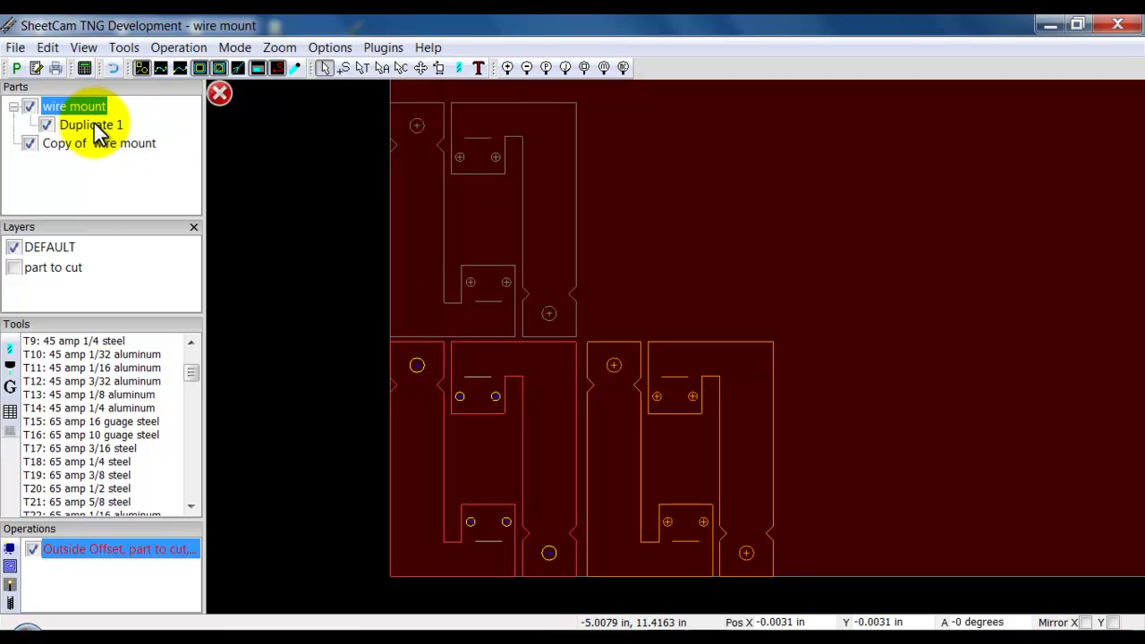
pyautogui.click(96, 550)
pyautogui.doubleClick(96, 548)
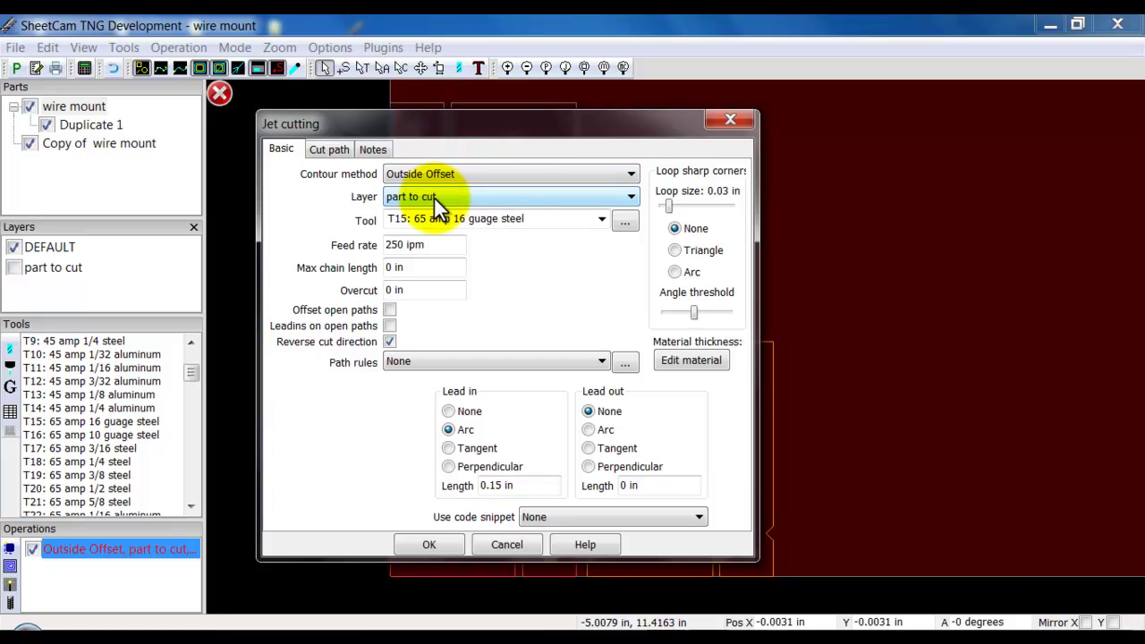
pyautogui.click(630, 198)
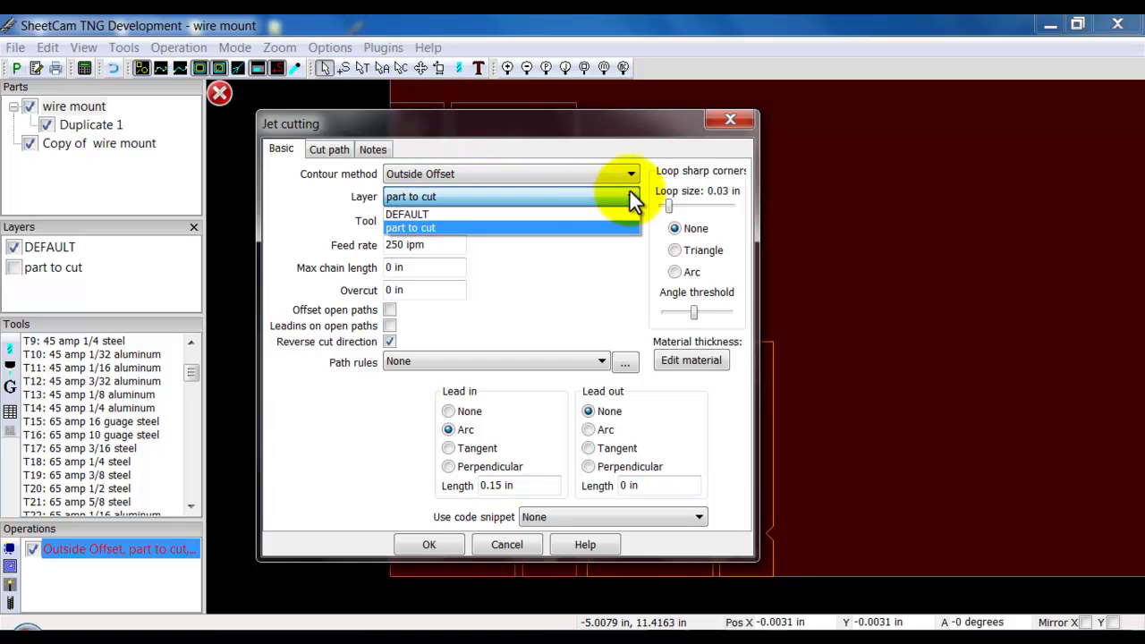
pyautogui.click(407, 215)
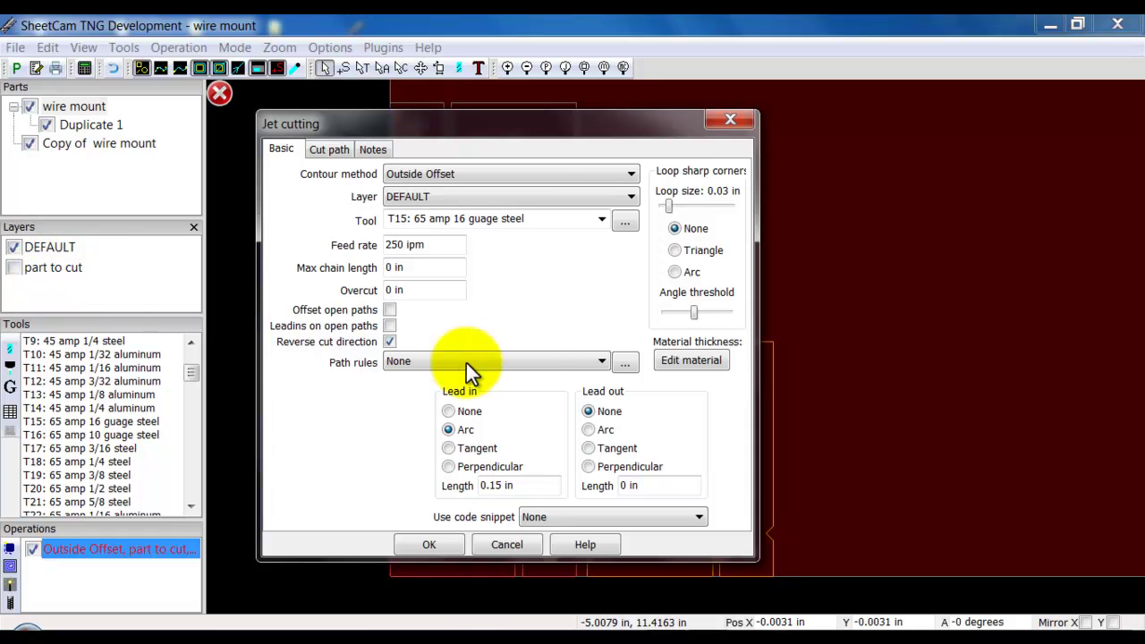
pyautogui.click(434, 542)
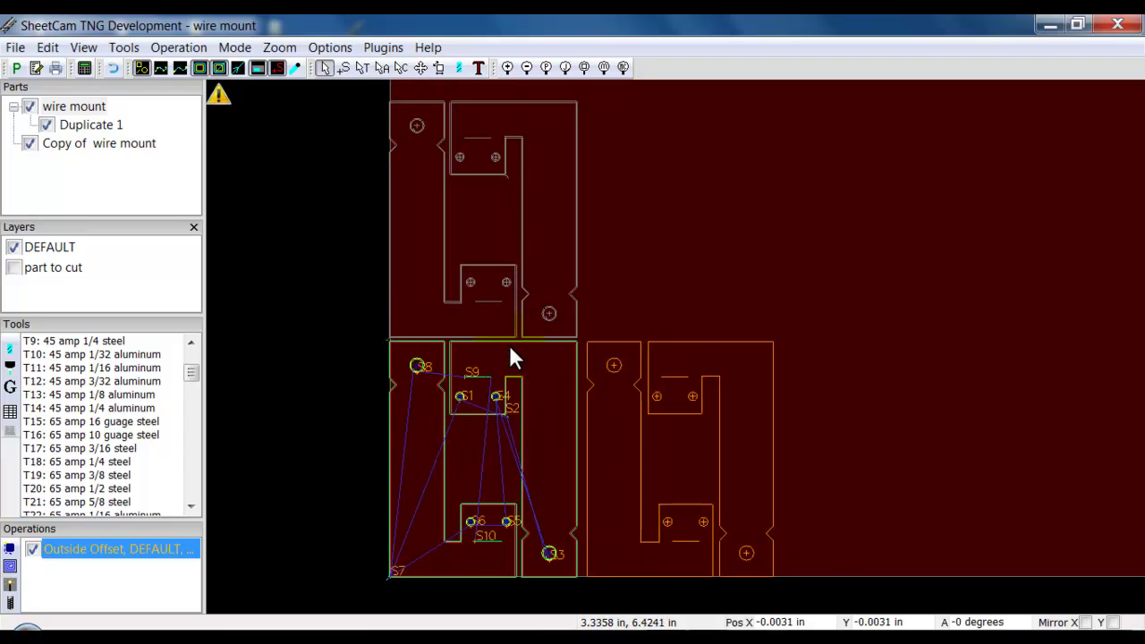
# - Move cut start point S7 on the original wire mount to the upper-left corner of the tab beside S6
pyautogui.scroll(5, 507, 304)
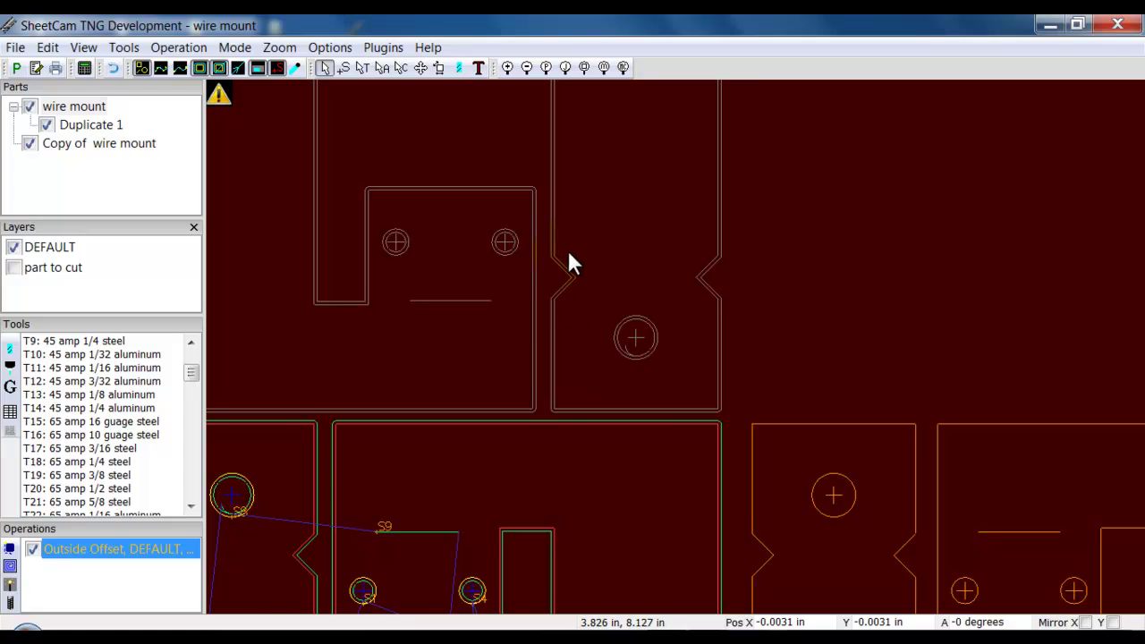
pyautogui.scroll(1, 571, 255)
pyautogui.scroll(-1, 570, 255)
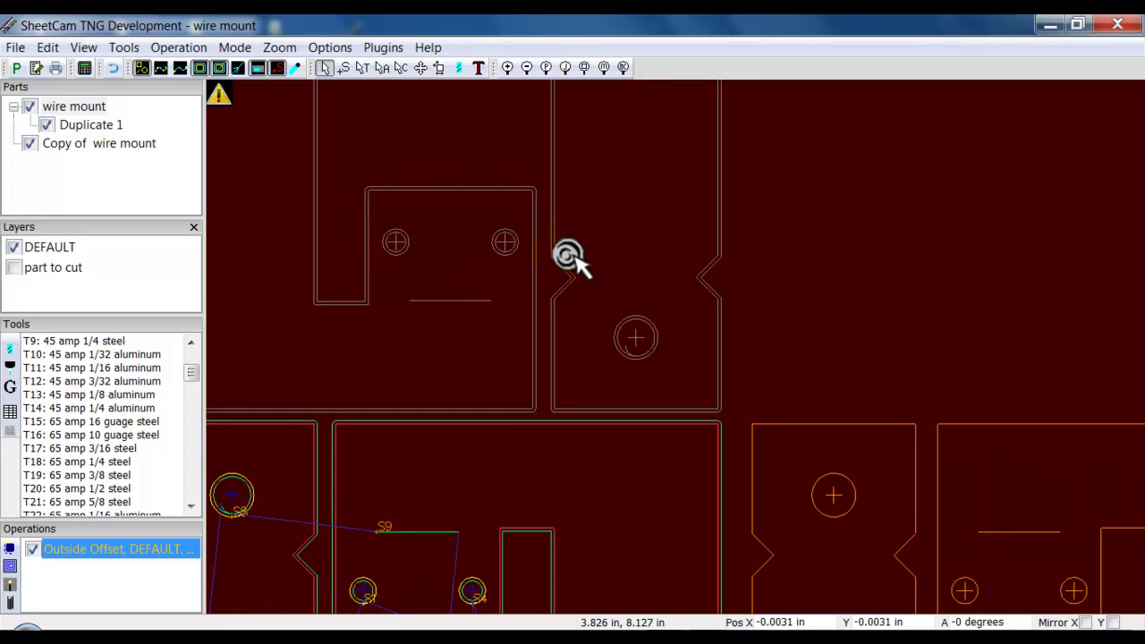
pyautogui.scroll(-3, 567, 253)
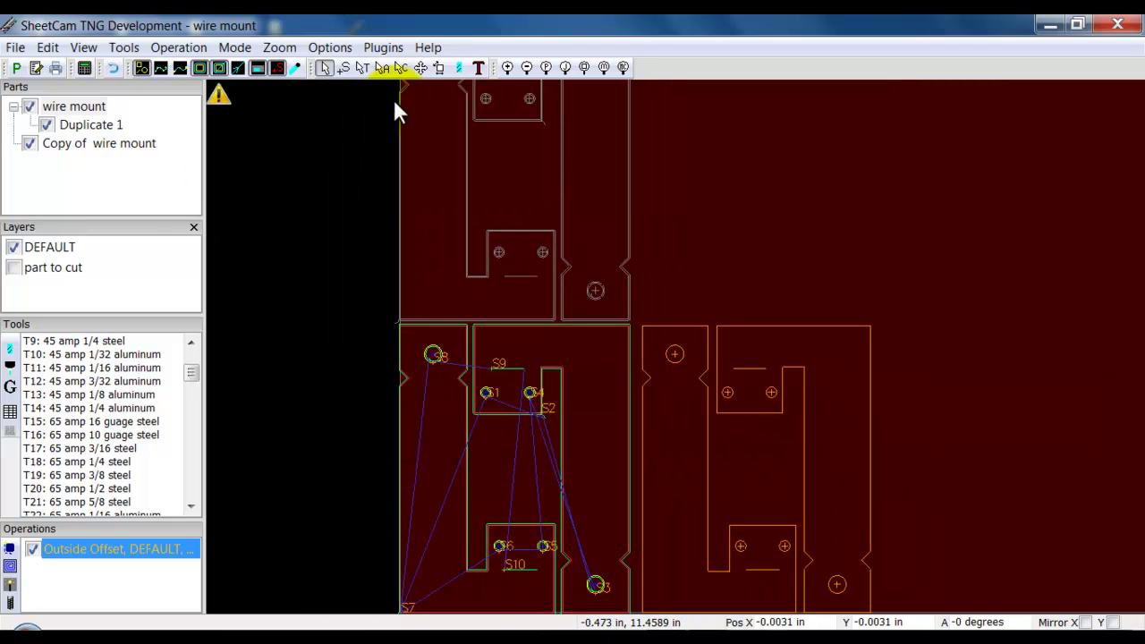
pyautogui.click(340, 67)
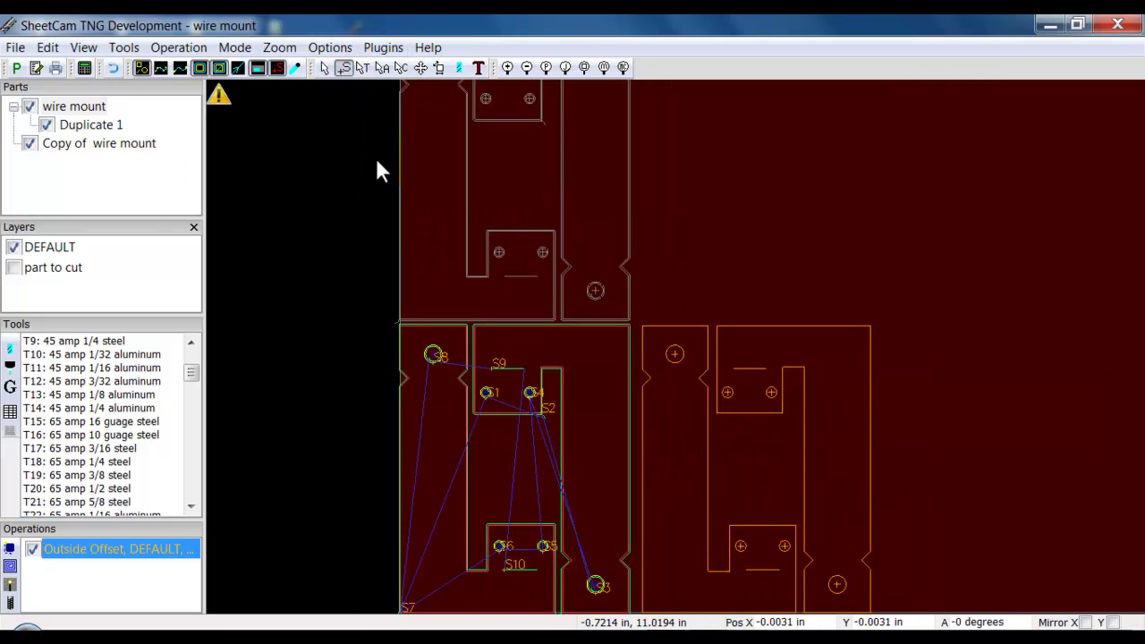
pyautogui.click(490, 521)
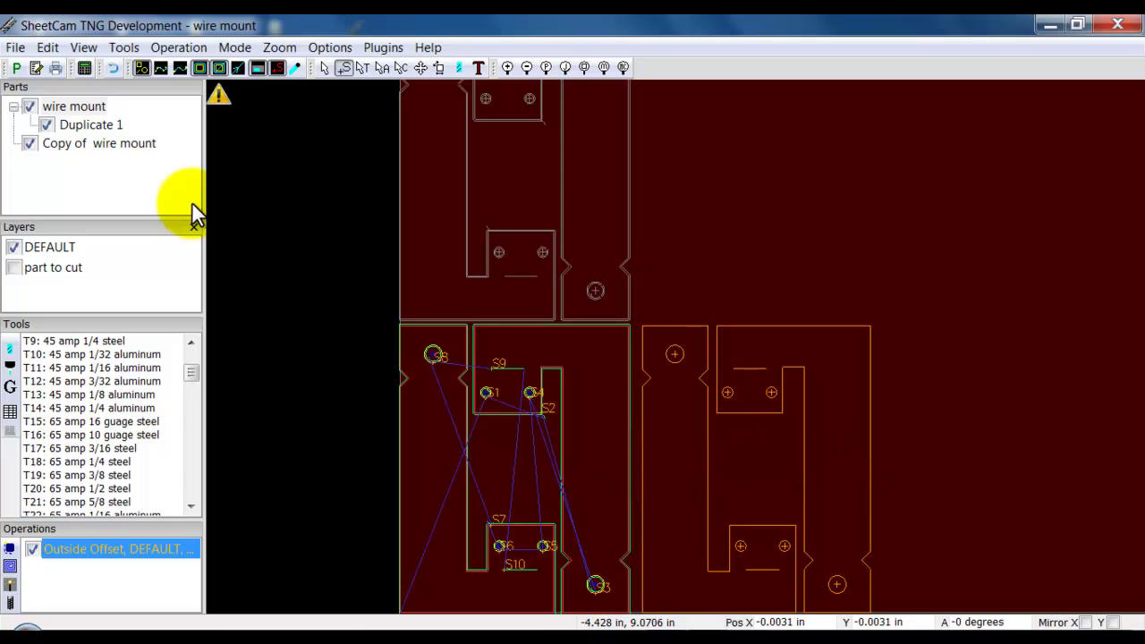
# - Add a plasma cut to the copy of the wire mount with Outside Offset, layer DEFAULT and tool T15: 65 amp 16 guage steel
pyautogui.click(86, 138)
pyautogui.click(87, 146)
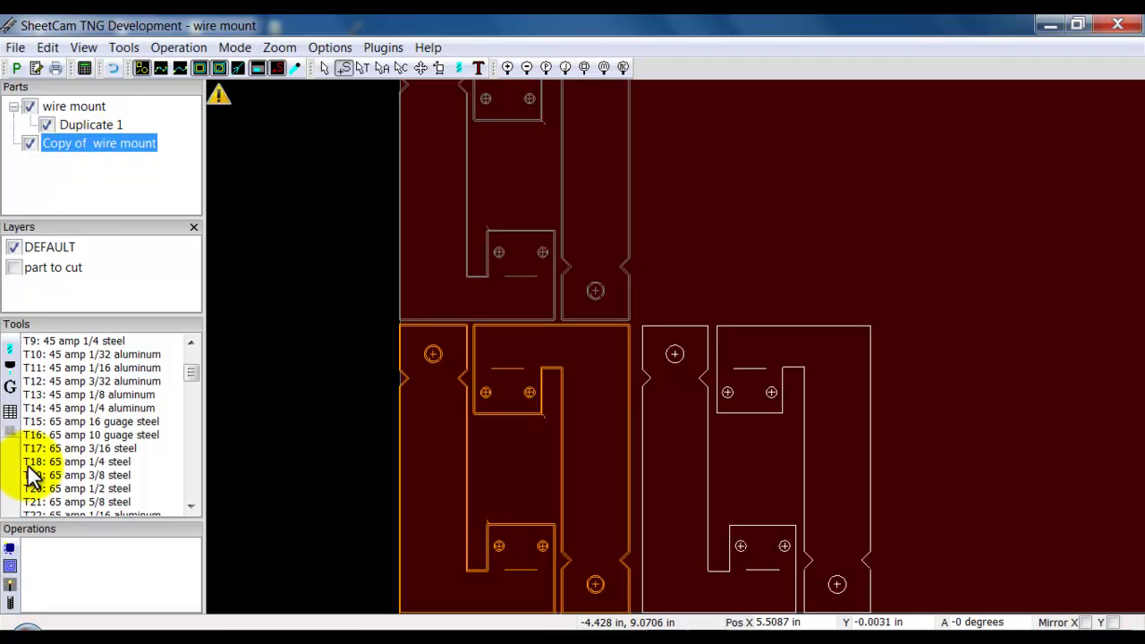
pyautogui.click(171, 48)
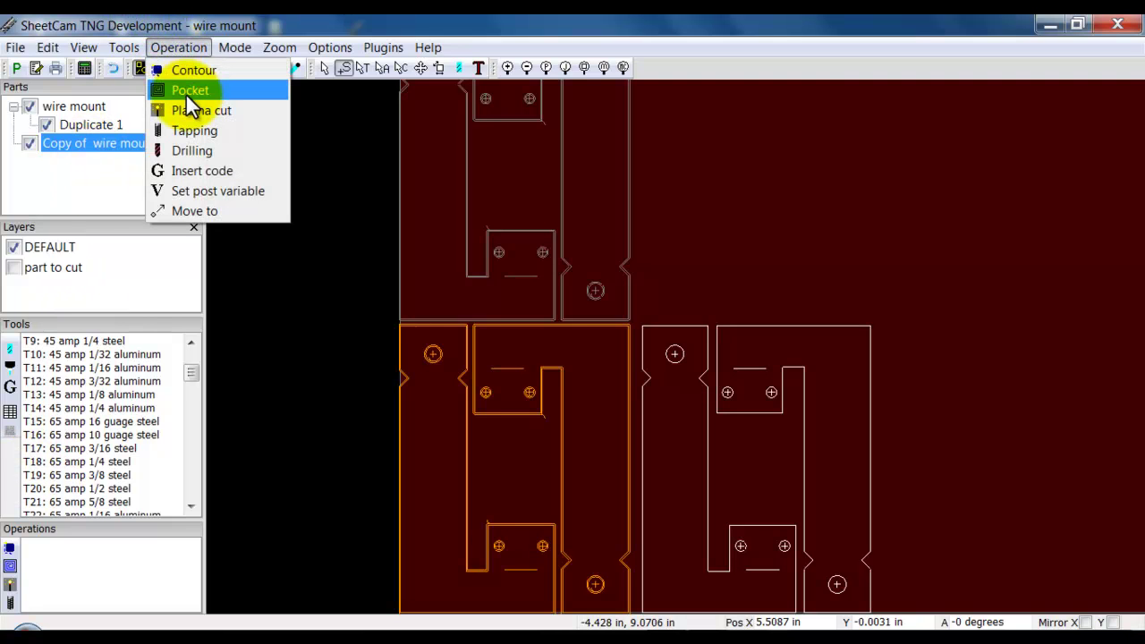
pyautogui.click(193, 111)
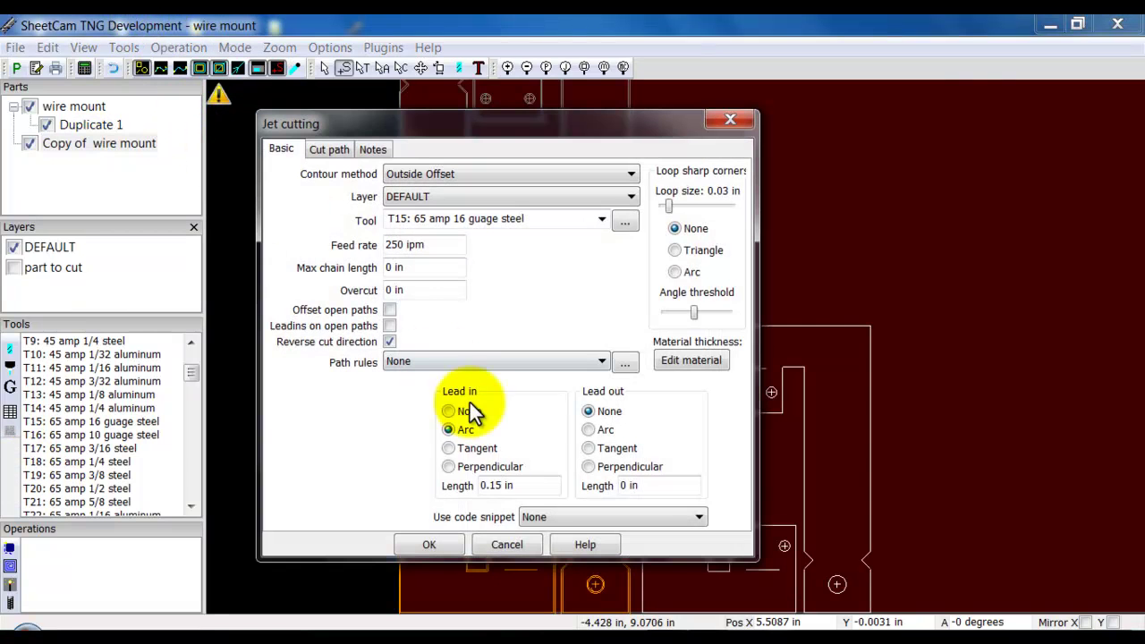
pyautogui.click(430, 546)
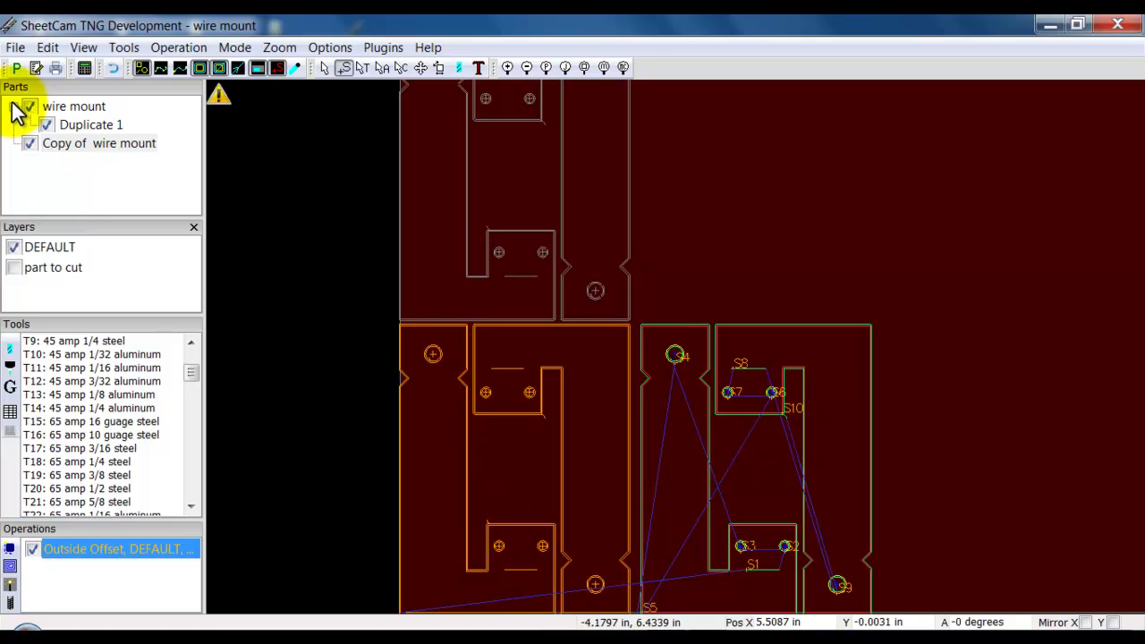
# - Undo the earlier changes back to the single original wire mount without its duplicate, copy or cut operations
pyautogui.click(75, 107)
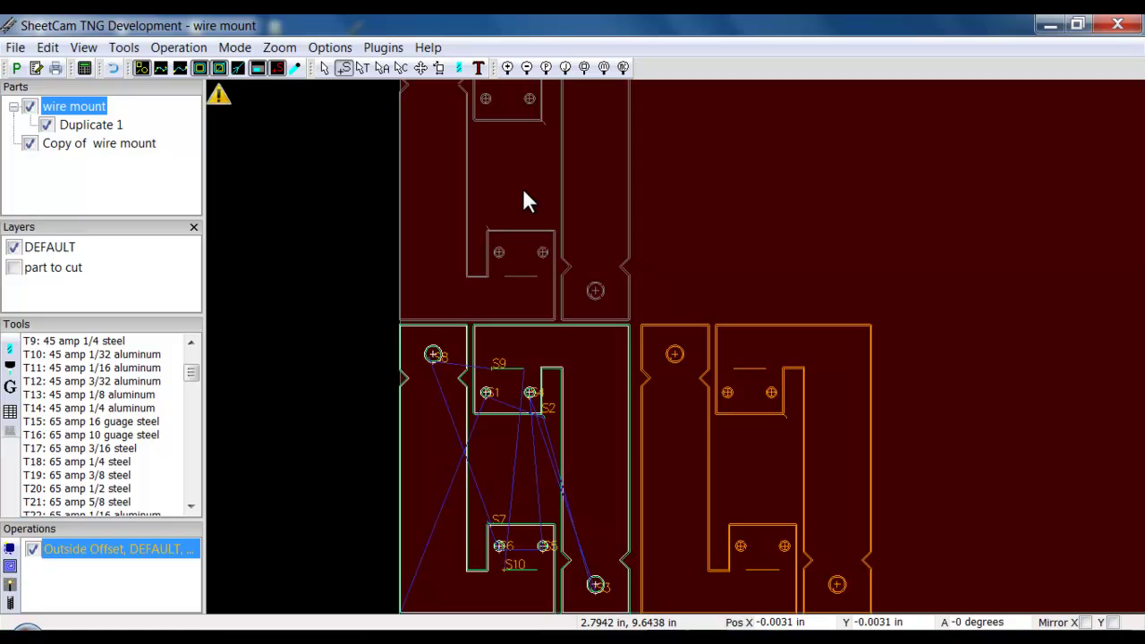
pyautogui.click(113, 68)
pyautogui.click(112, 67)
pyautogui.click(113, 68)
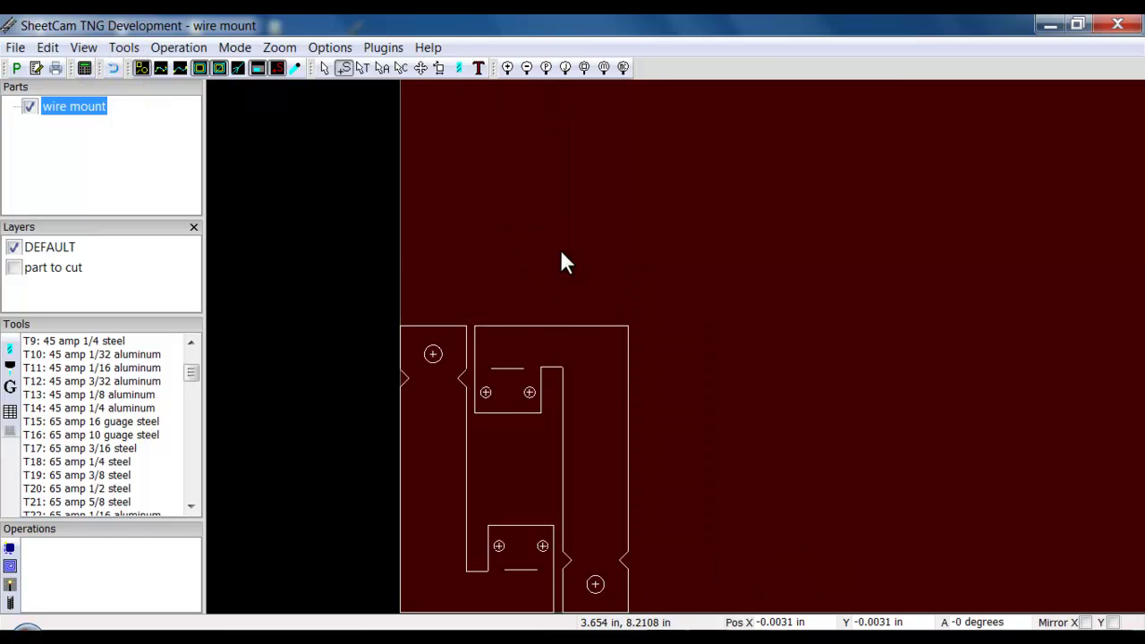
pyautogui.click(326, 69)
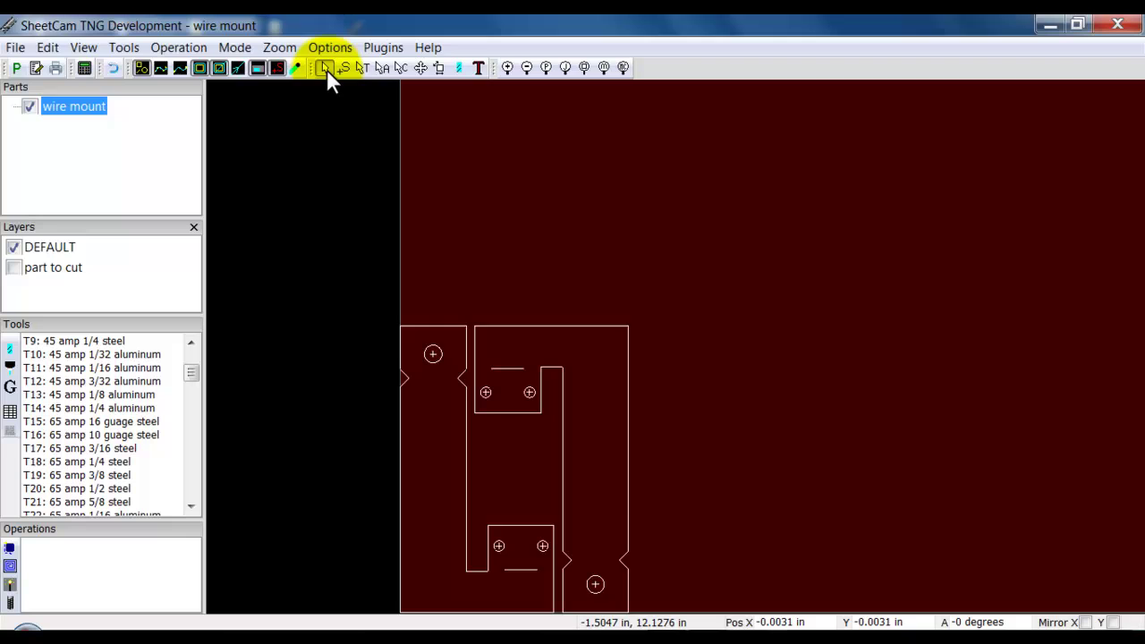
pyautogui.click(536, 288)
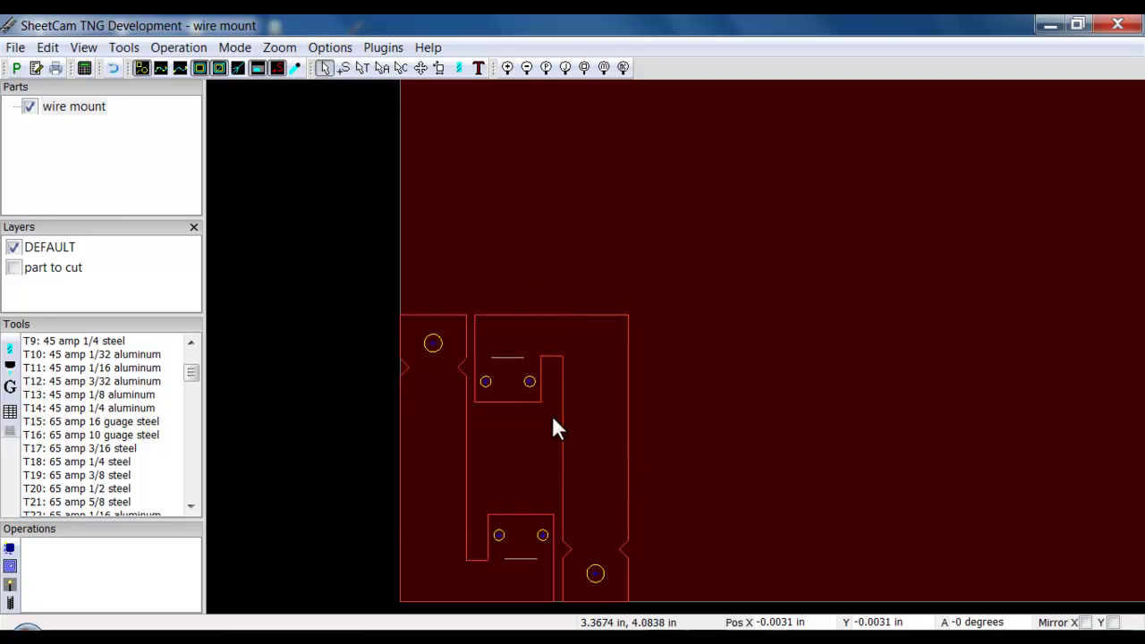
pyautogui.rightClick(527, 383)
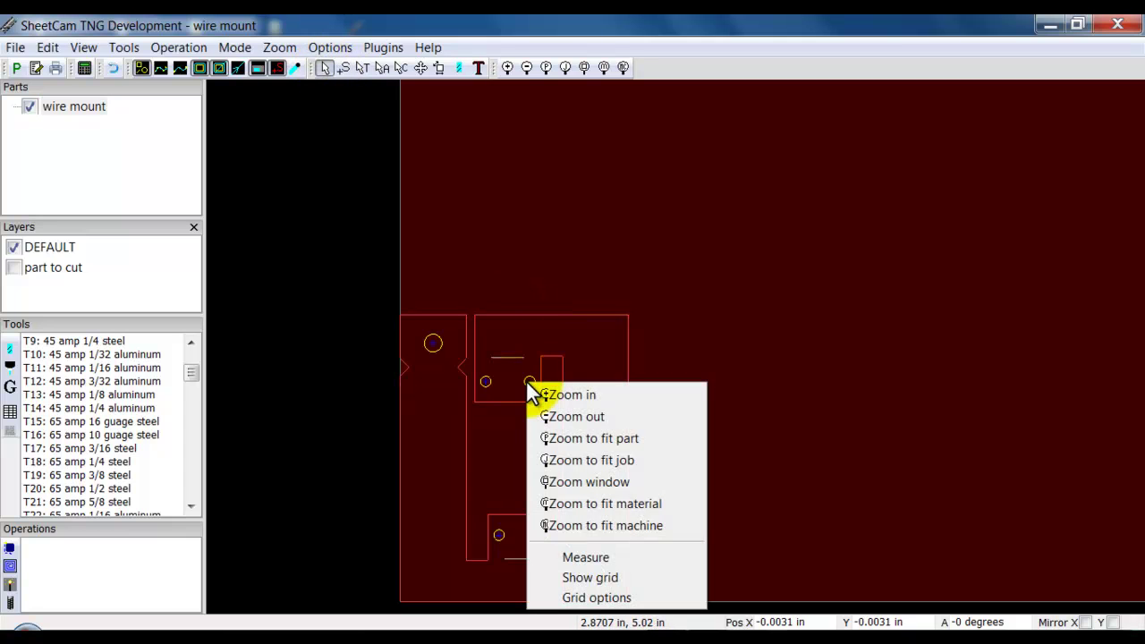
# - In Nesting mode, duplicate the wire mount twice, placing the duplicates in a row beside the original at X 5.5087 and X 11.0205 in
pyautogui.click(419, 68)
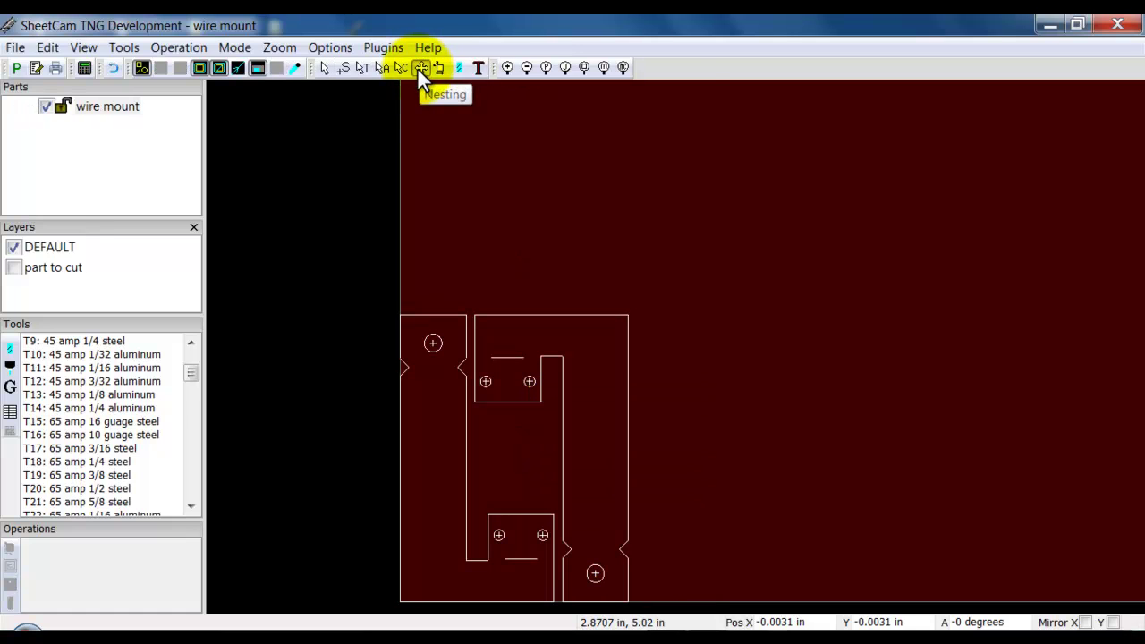
pyautogui.rightClick(553, 327)
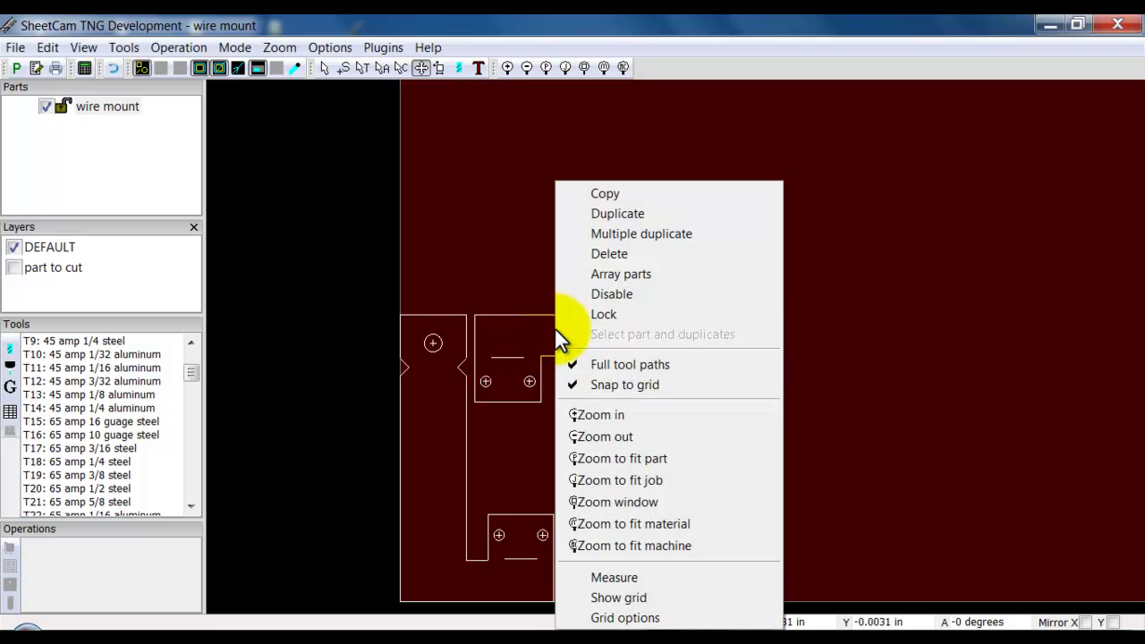
pyautogui.click(615, 213)
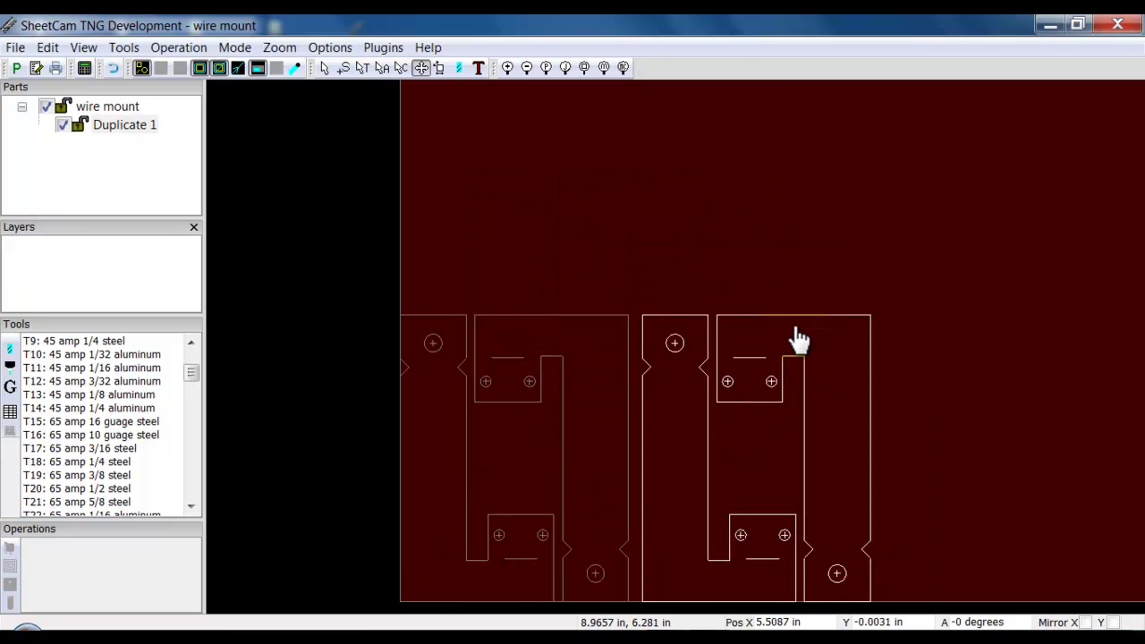
pyautogui.click(788, 324)
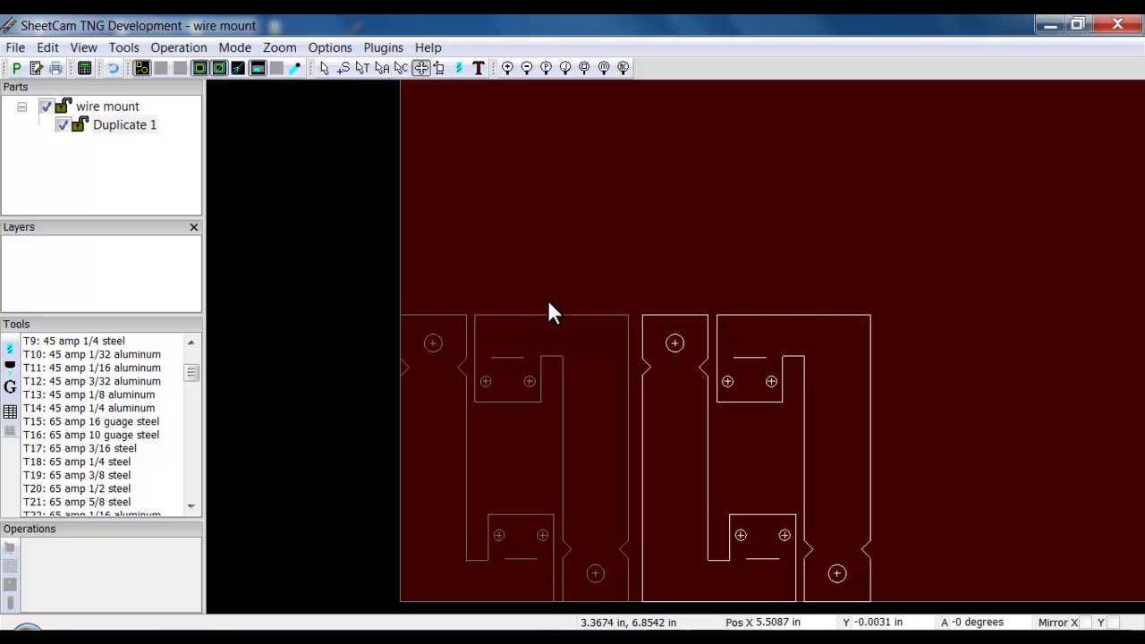
pyautogui.rightClick(546, 297)
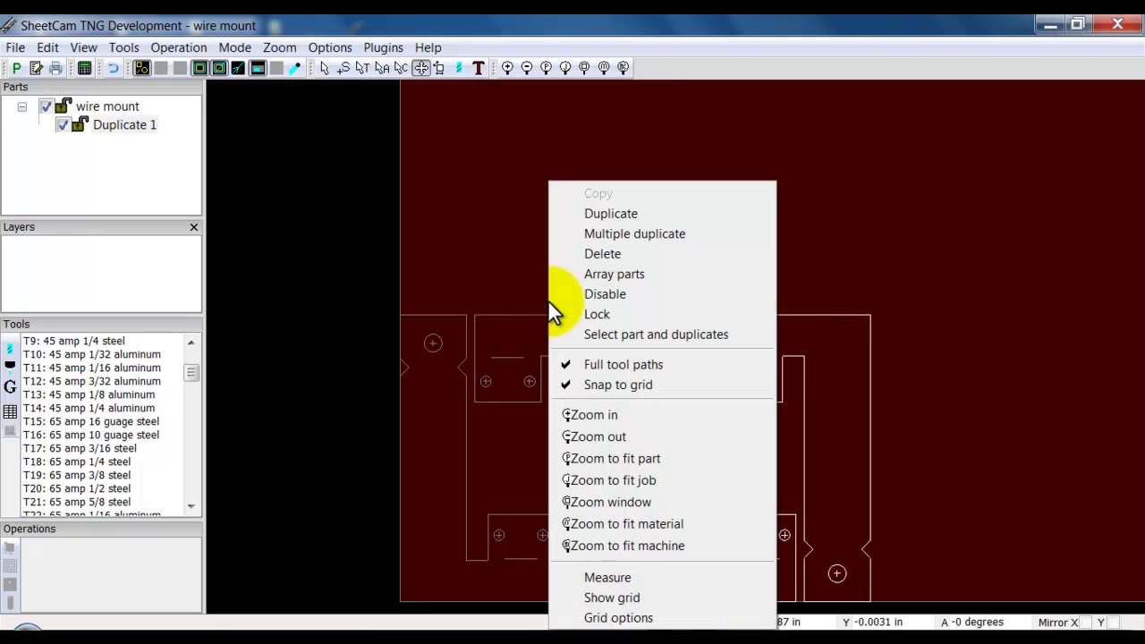
pyautogui.click(622, 218)
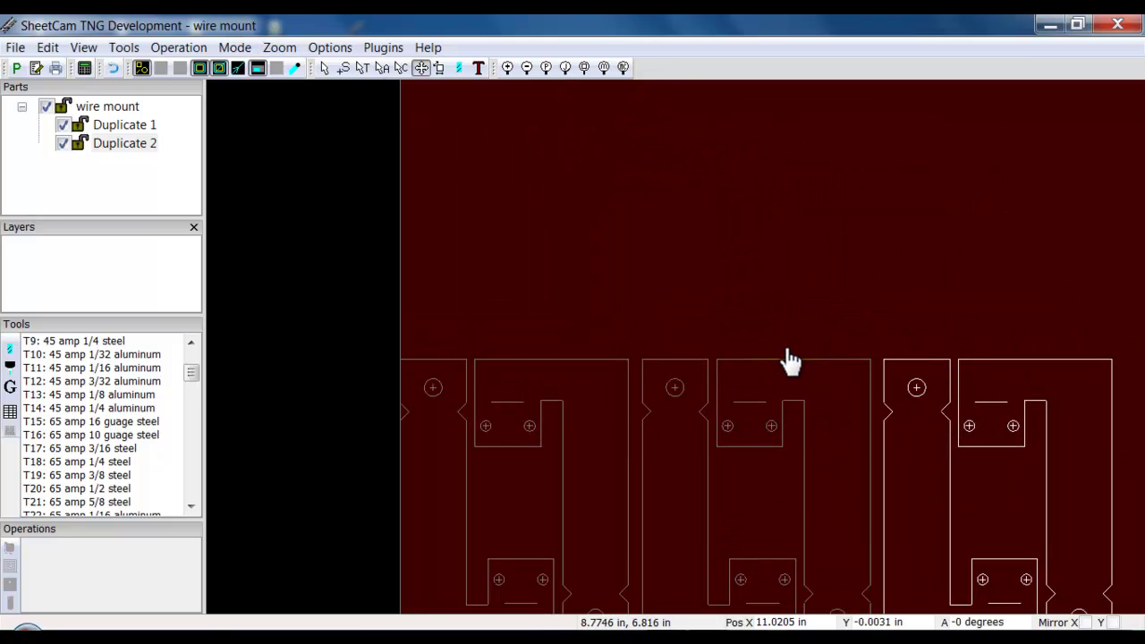
pyautogui.click(790, 361)
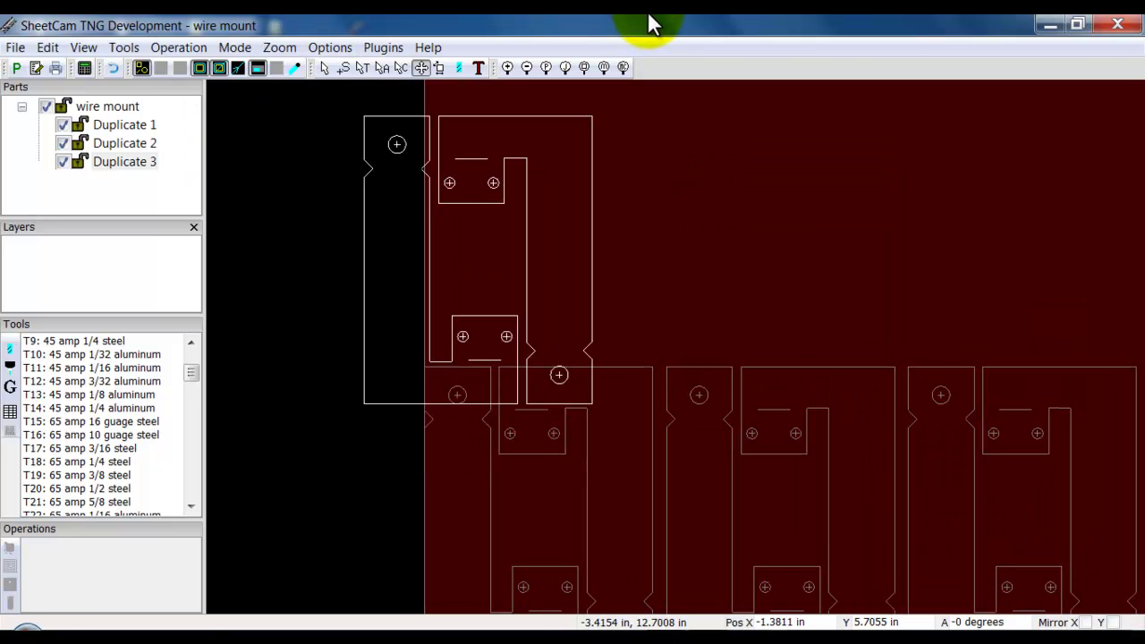
pyautogui.moveTo(430, 211); pyautogui.dragTo(472, 160, button='right')
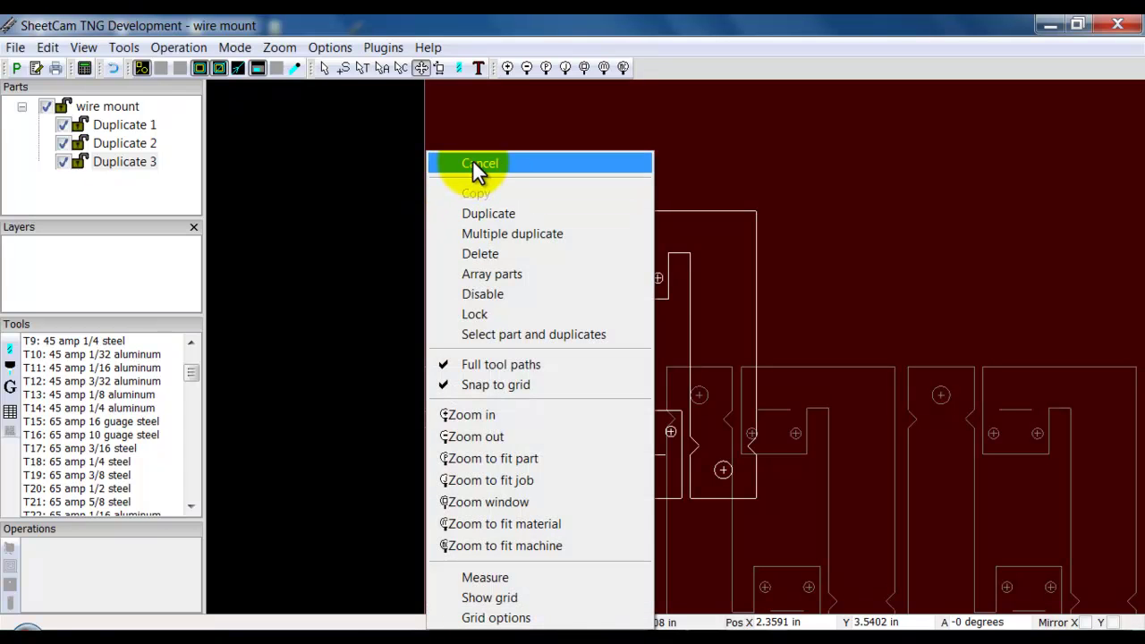
pyautogui.click(474, 163)
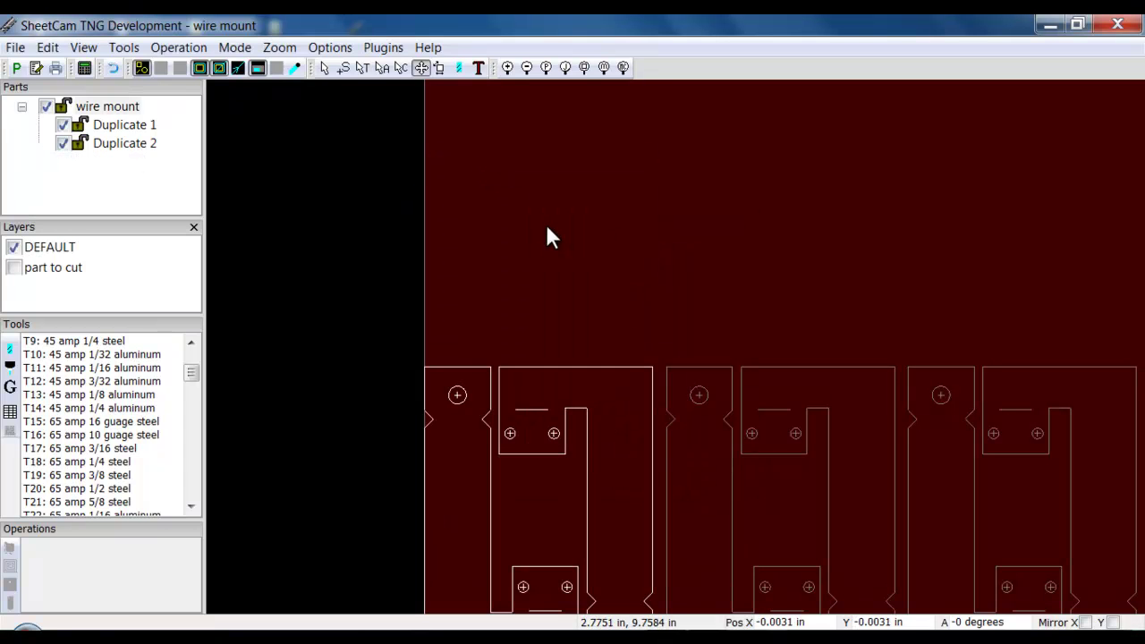
# - Duplicate all three wire mounts together and place them as a second row directly above the first, at Y 6.6898 in
pyautogui.scroll(-1, 572, 245)
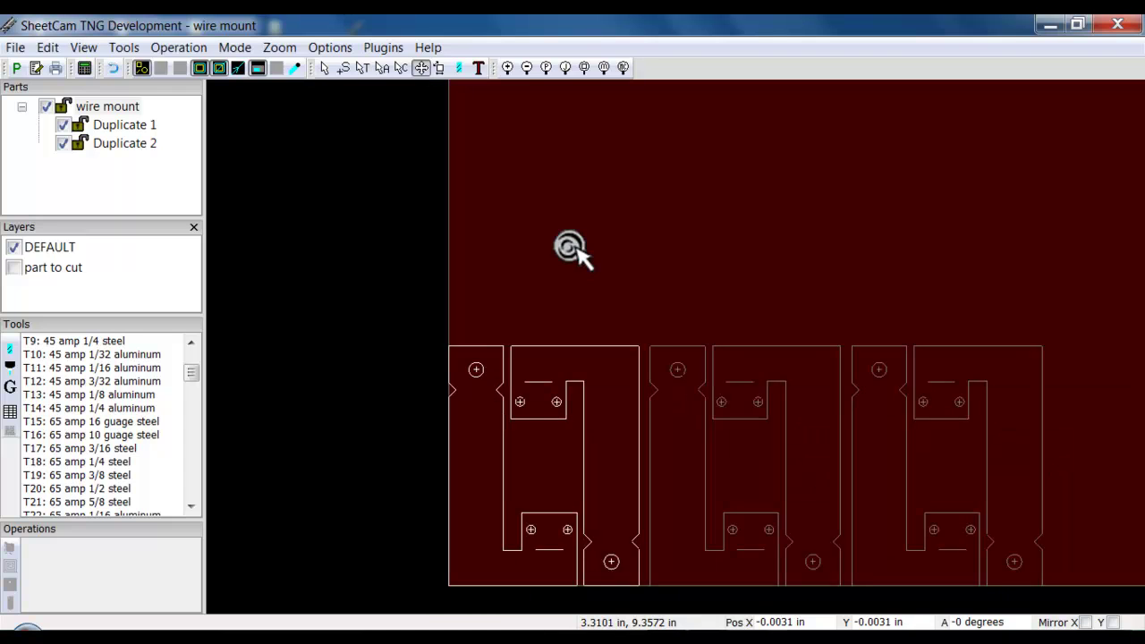
pyautogui.scroll(-1, 572, 250)
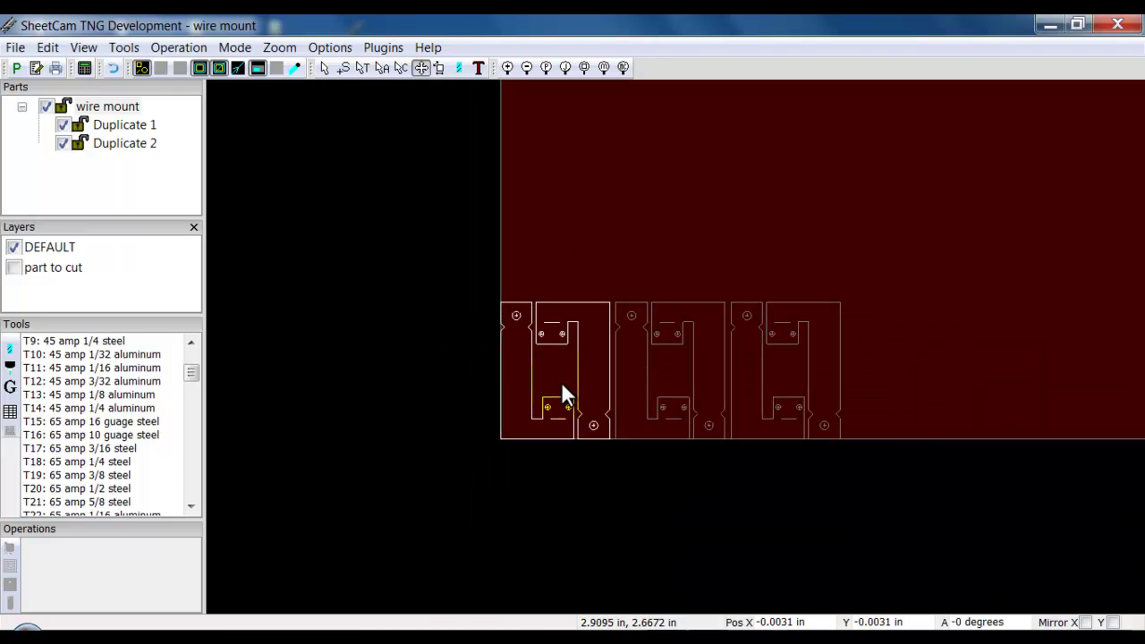
pyautogui.moveTo(454, 238); pyautogui.dragTo(908, 540)
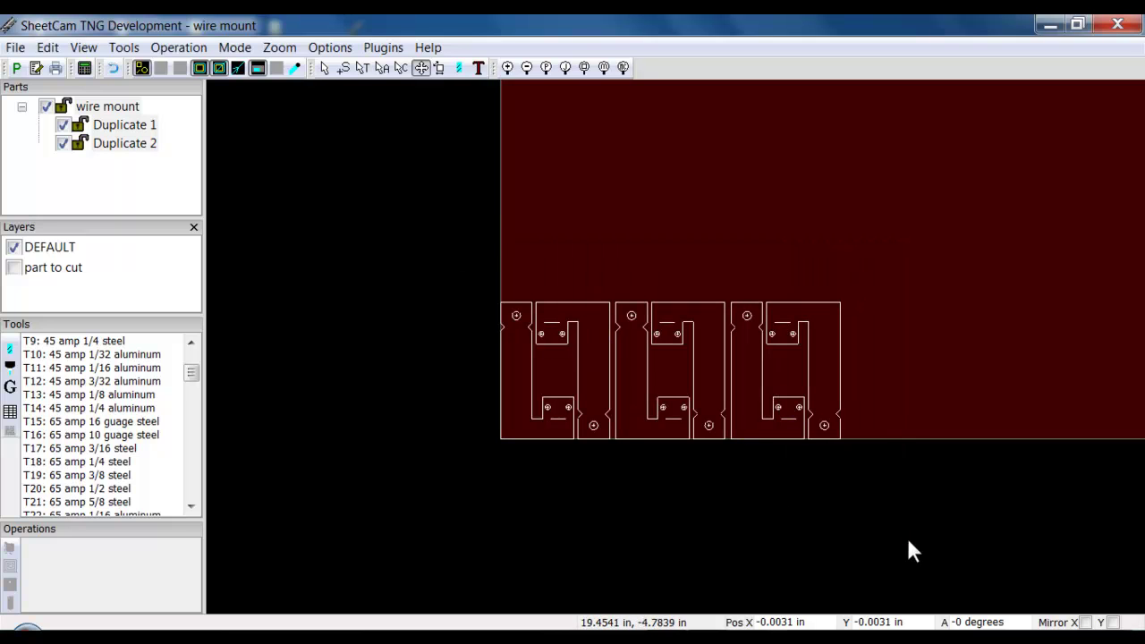
pyautogui.rightClick(661, 398)
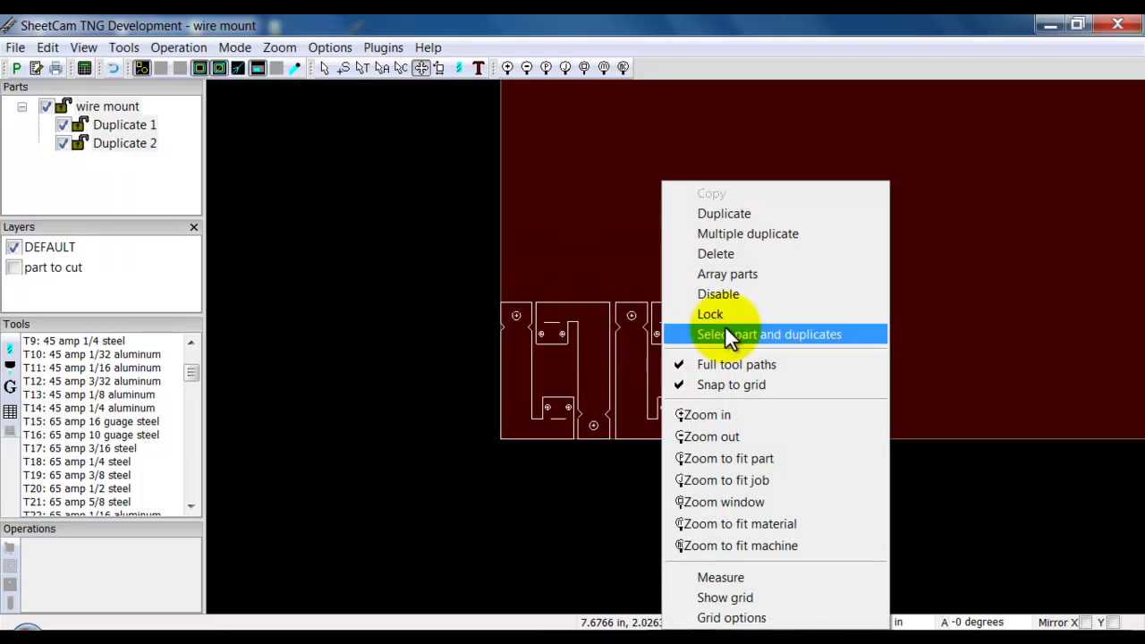
pyautogui.click(757, 214)
pyautogui.click(675, 257)
pyautogui.moveTo(675, 257); pyautogui.dragTo(659, 265)
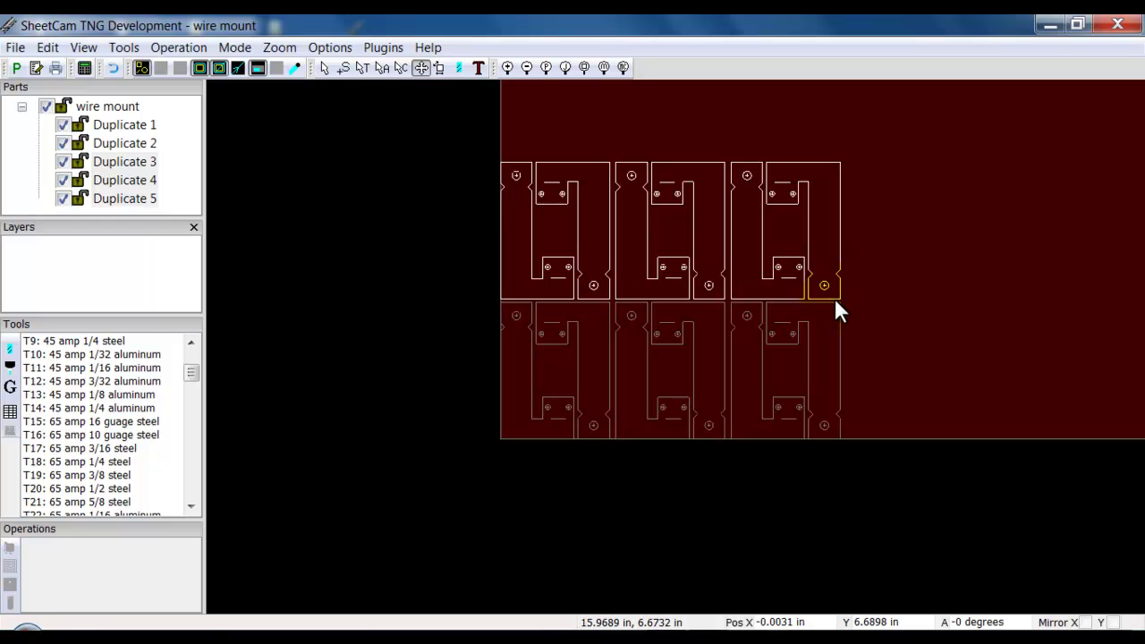
# - Select Duplicate 3, Duplicate 2 and Duplicate 1 in turn to identify each one on the sheet
pyautogui.click(422, 66)
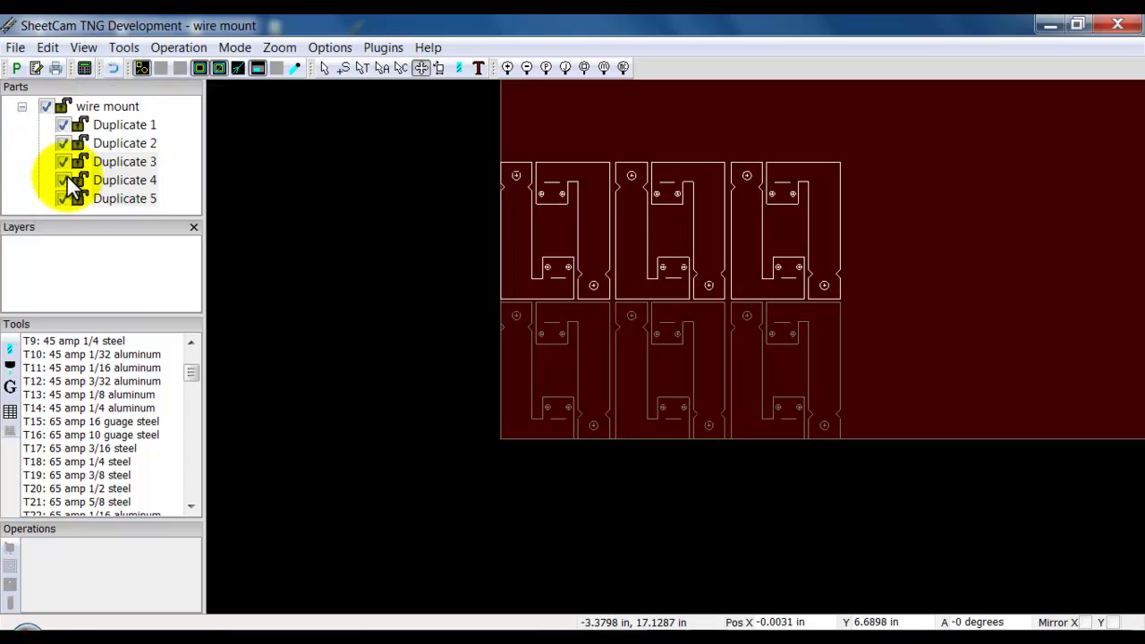
pyautogui.click(139, 163)
pyautogui.click(138, 142)
pyautogui.click(136, 124)
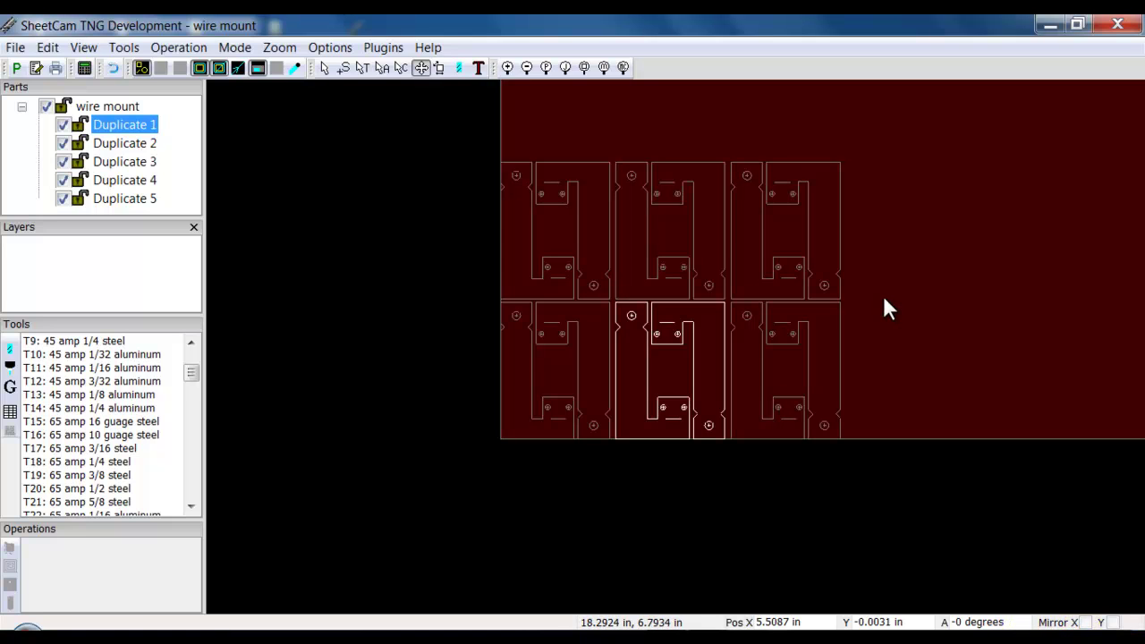
# - Mirror the original wire mount in X and place a copy of it at the right end of the lower row, at X 16.7291 in
pyautogui.click(109, 106)
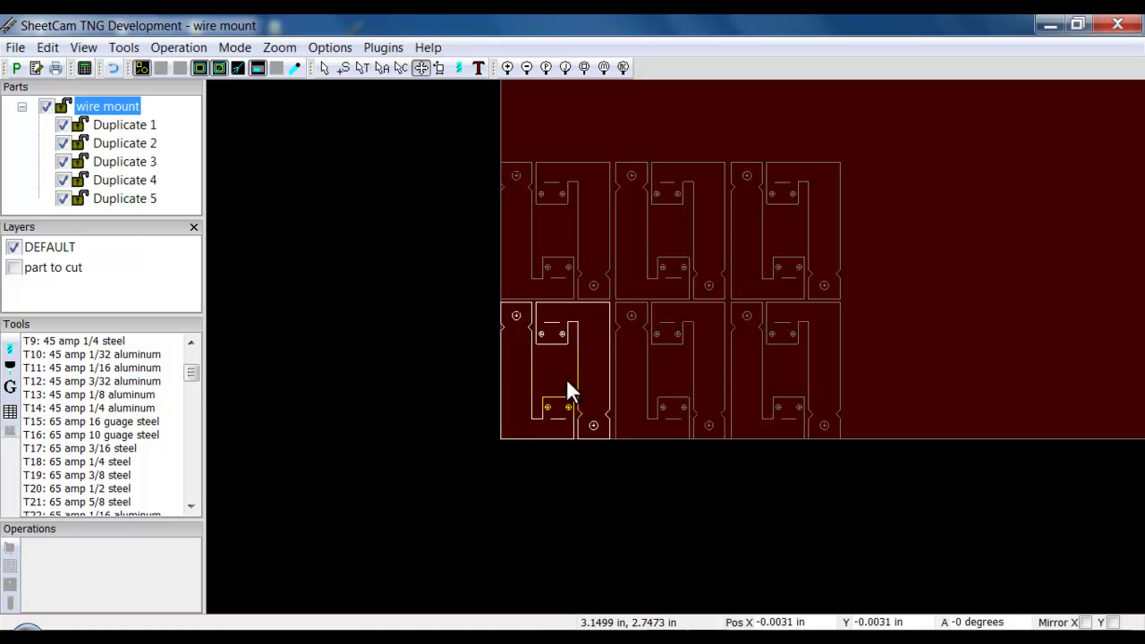
pyautogui.click(1084, 621)
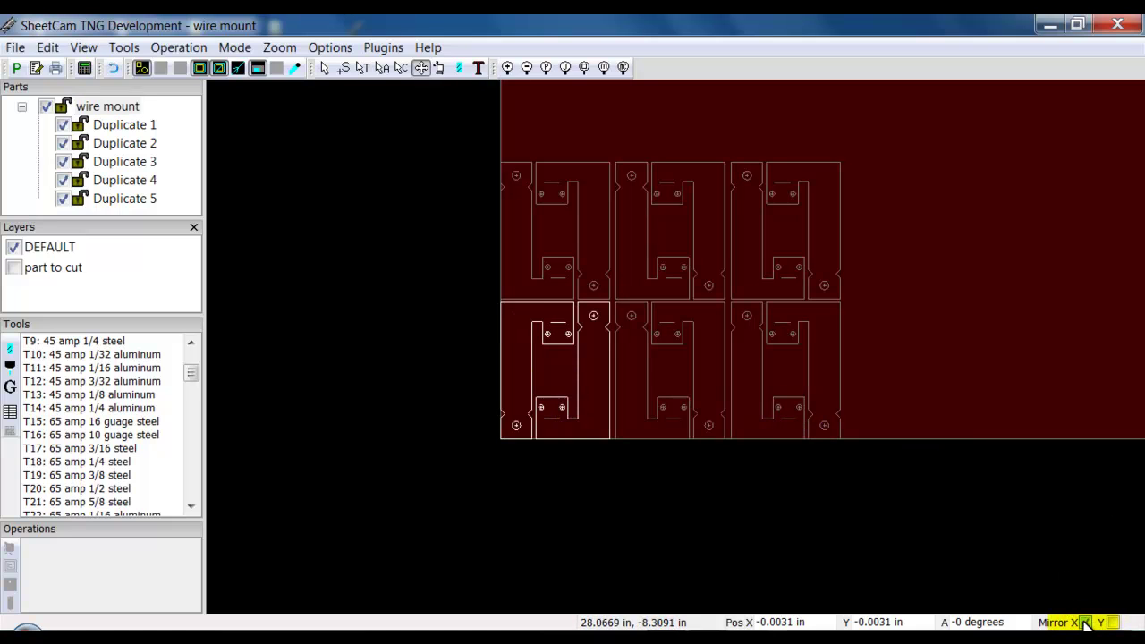
pyautogui.rightClick(561, 368)
pyautogui.click(617, 192)
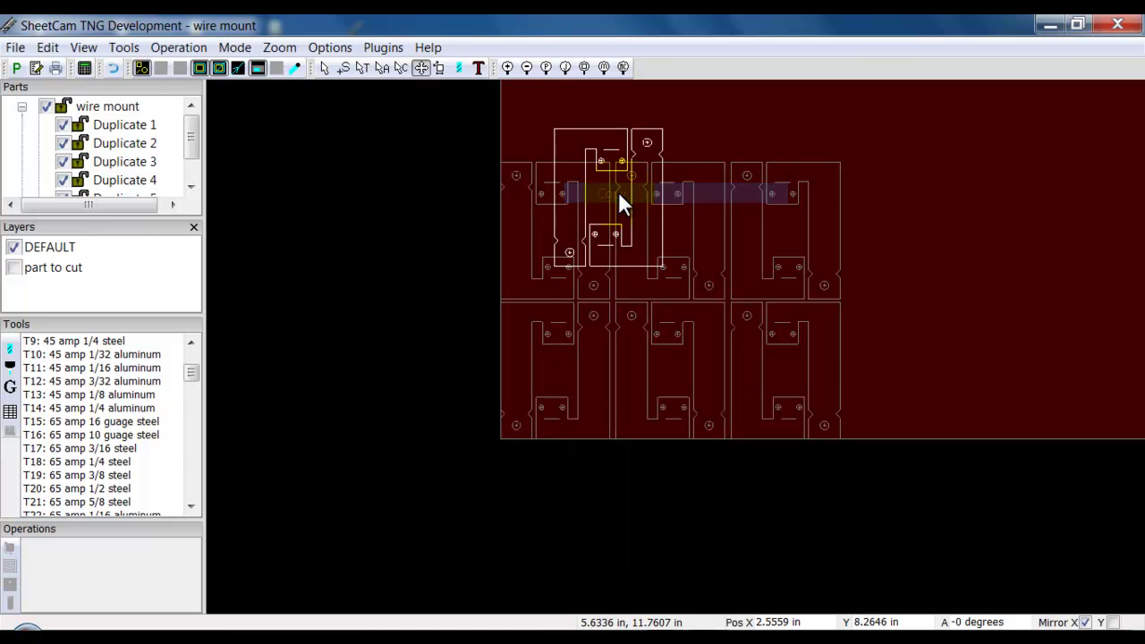
pyautogui.click(916, 380)
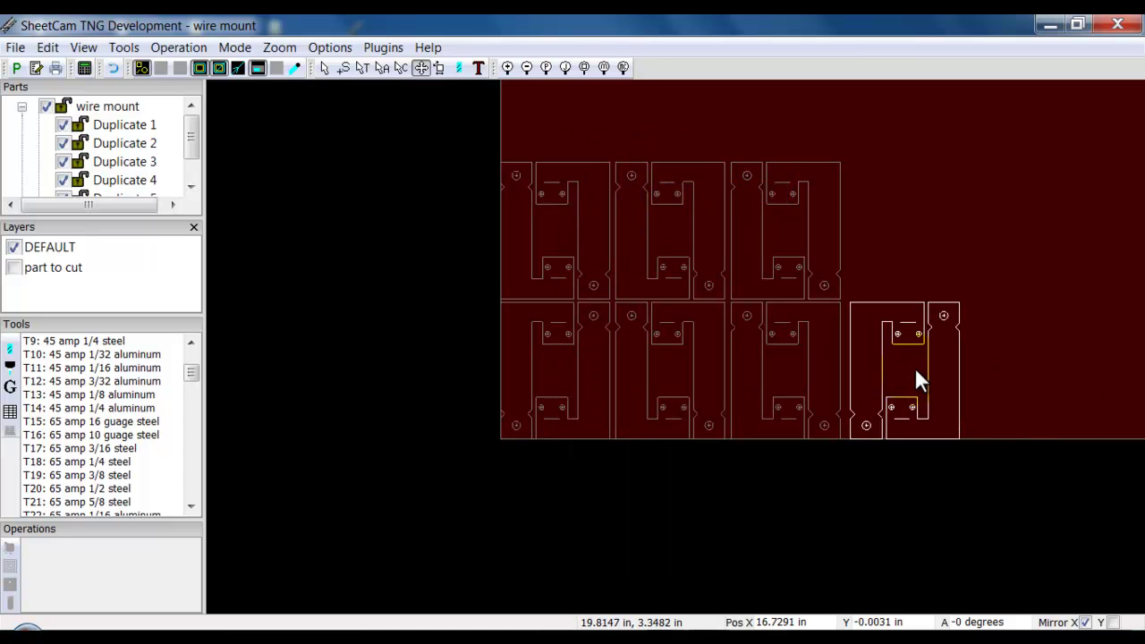
# - Select the copy of the wire mount in the parts list and mirror it in Y as well
pyautogui.click(190, 165)
pyautogui.moveTo(190, 153); pyautogui.dragTo(194, 181)
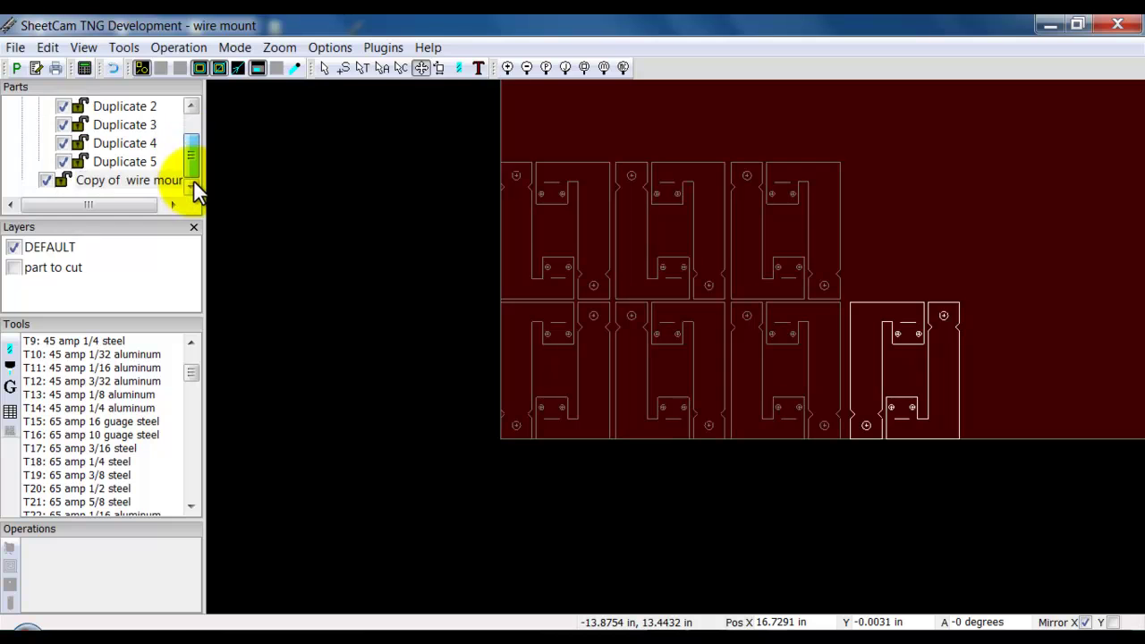
pyautogui.click(142, 179)
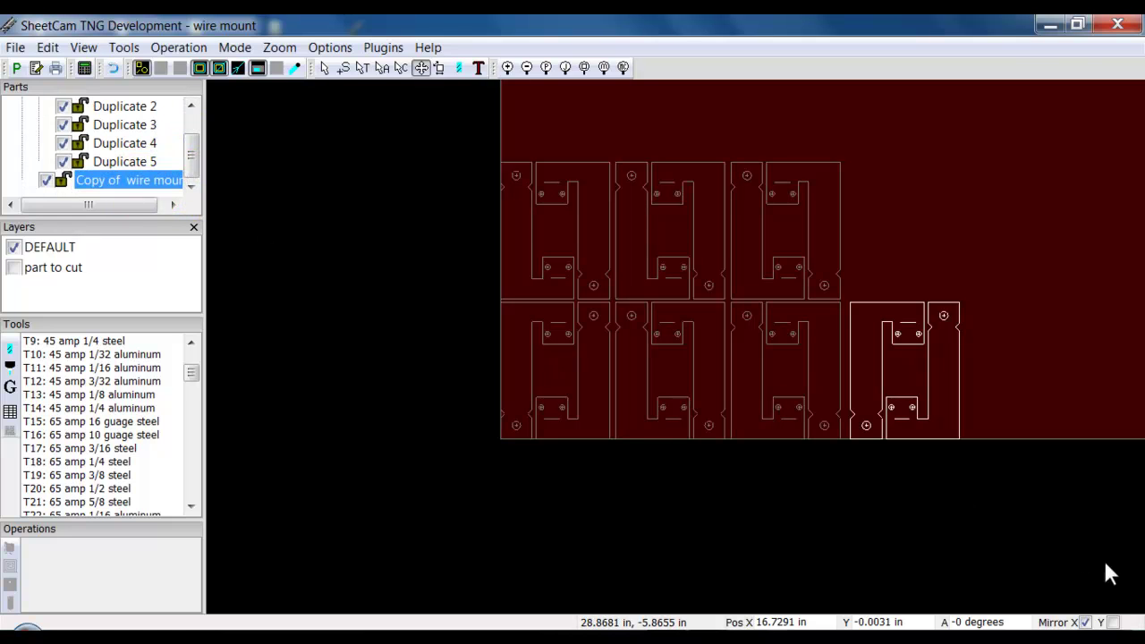
pyautogui.click(1114, 623)
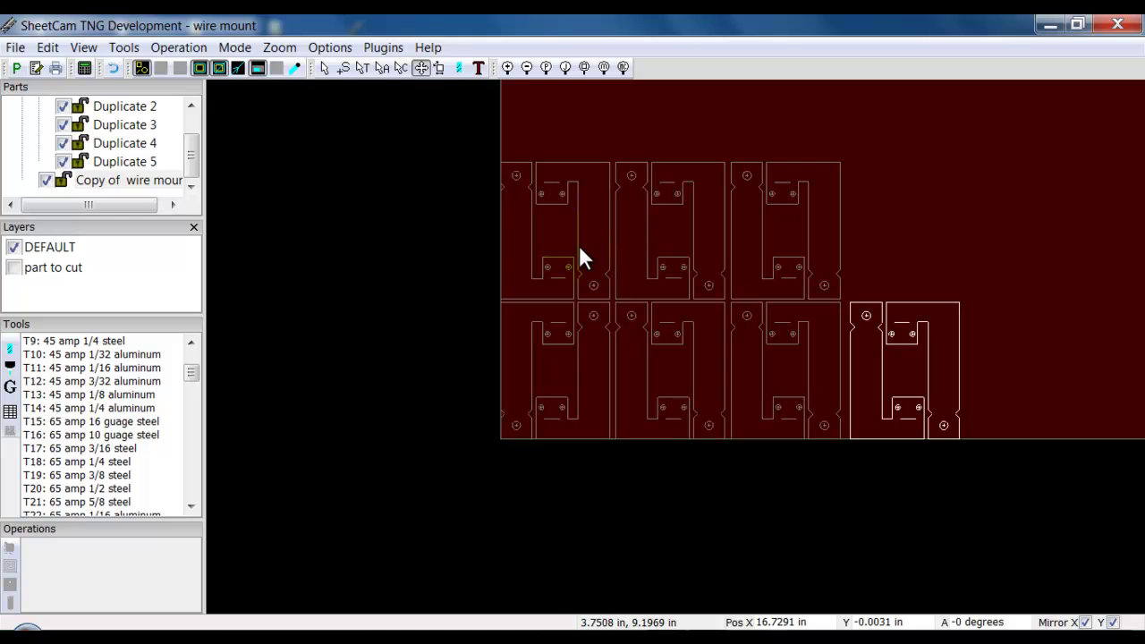
# - Try to change the X mirroring of Duplicate 2 on its own
pyautogui.click(136, 108)
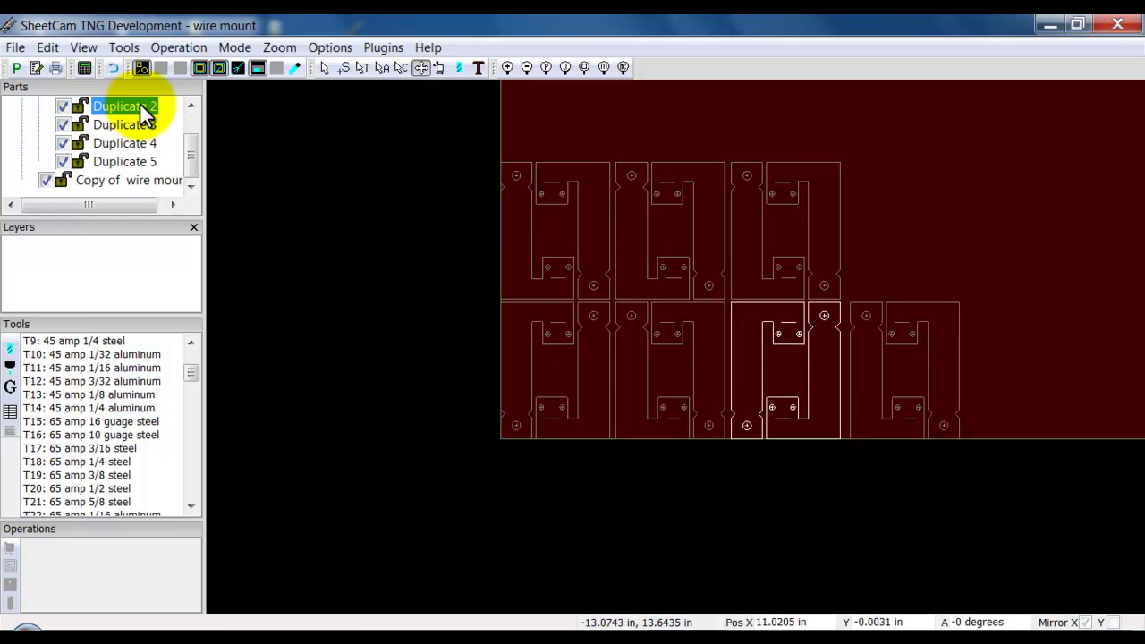
pyautogui.click(1083, 622)
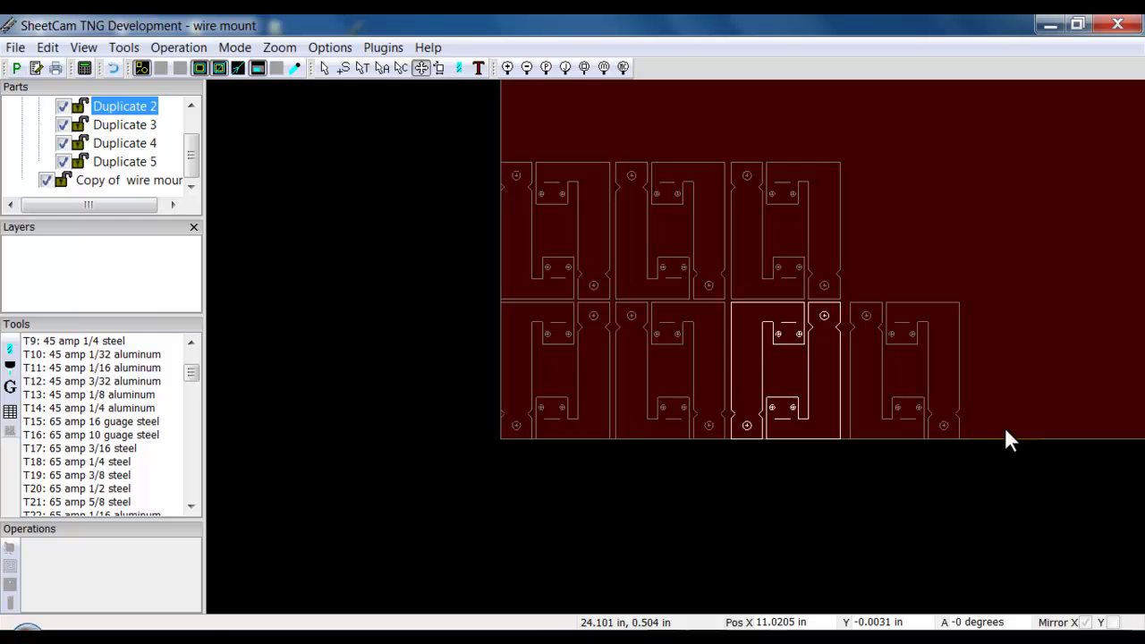
pyautogui.click(105, 67)
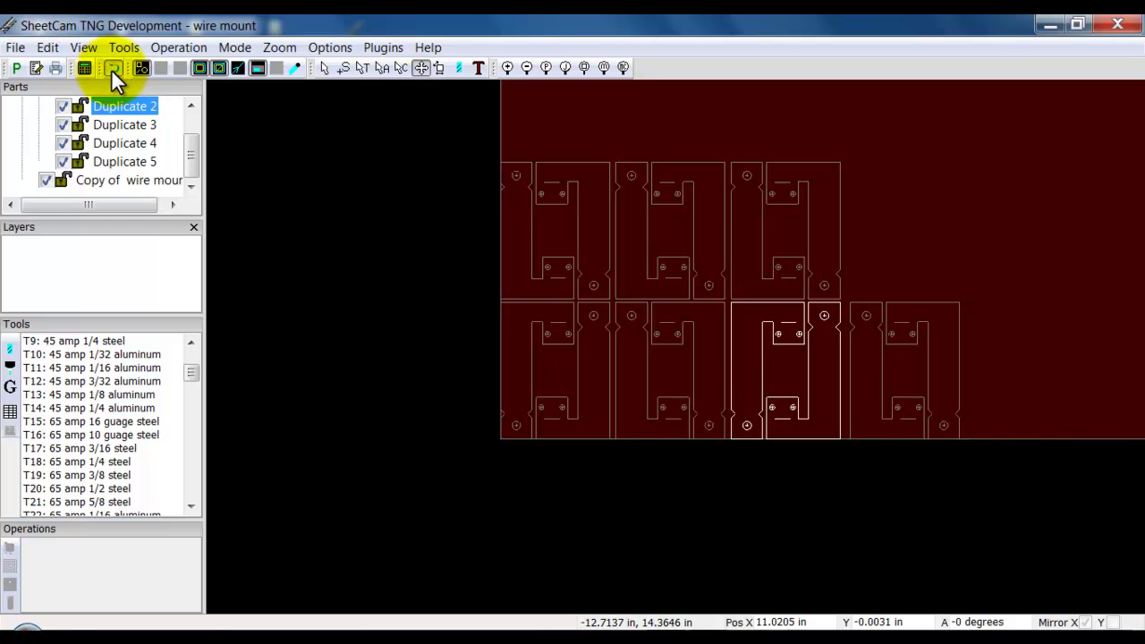
# - Undo the mirroring, the copy and all the duplicates until only the original wire mount is left on the sheet
pyautogui.click(111, 69)
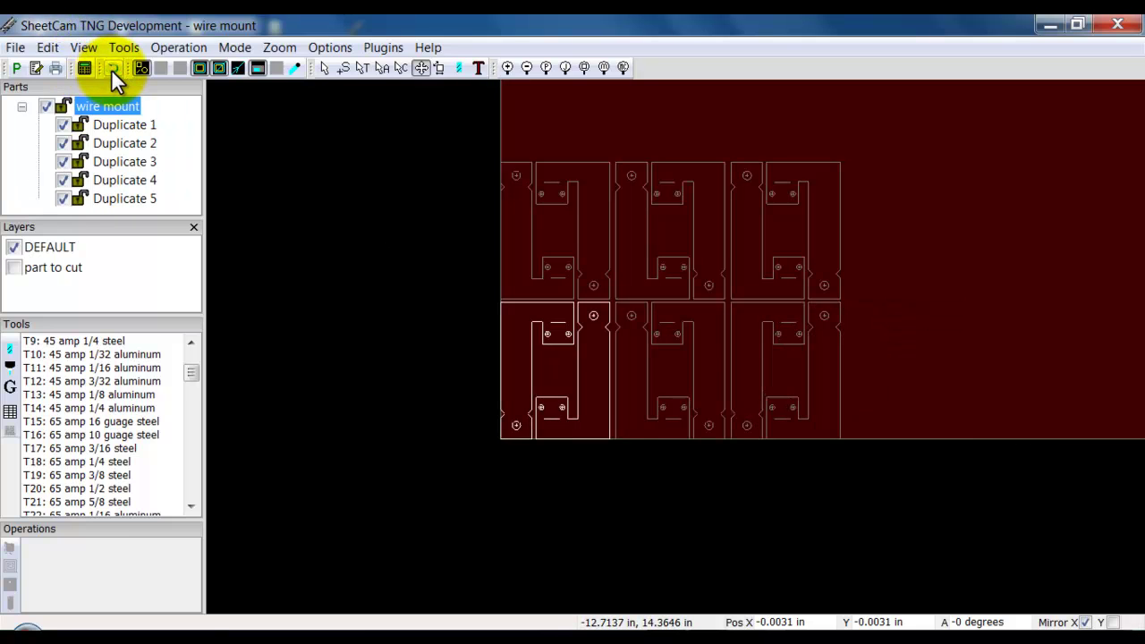
pyautogui.click(111, 69)
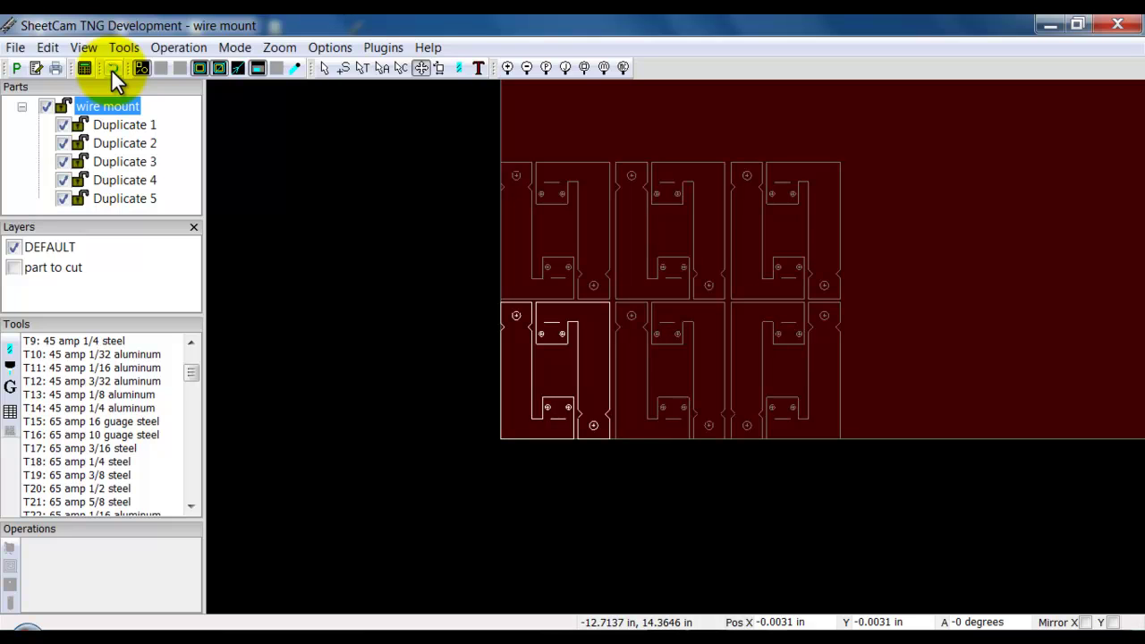
pyautogui.click(111, 68)
pyautogui.click(111, 69)
pyautogui.click(111, 69)
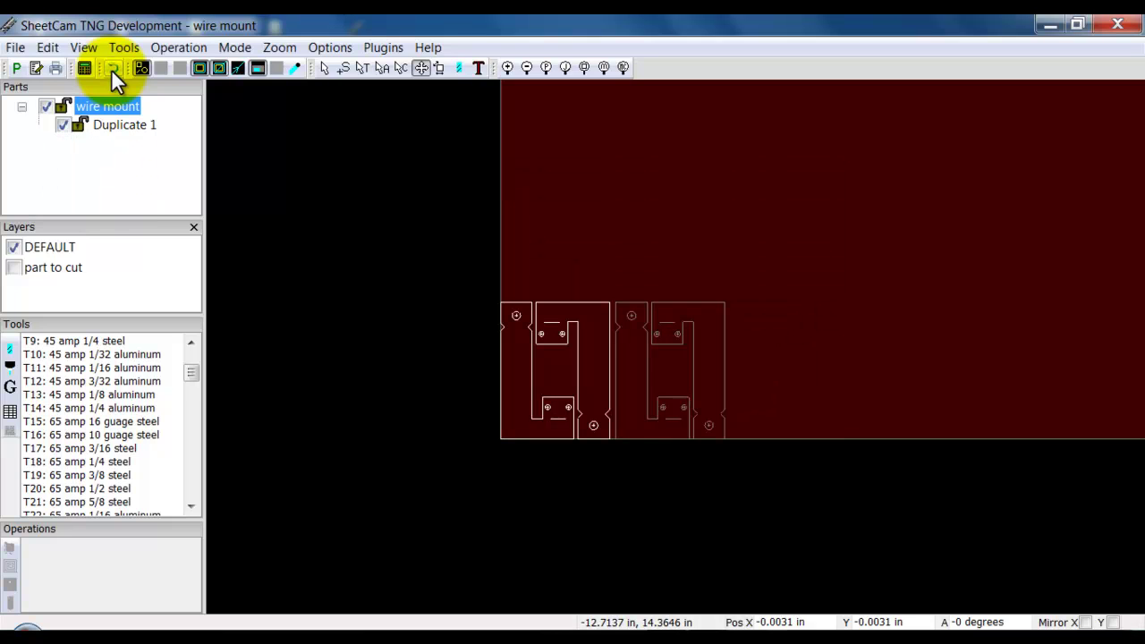
pyautogui.click(111, 69)
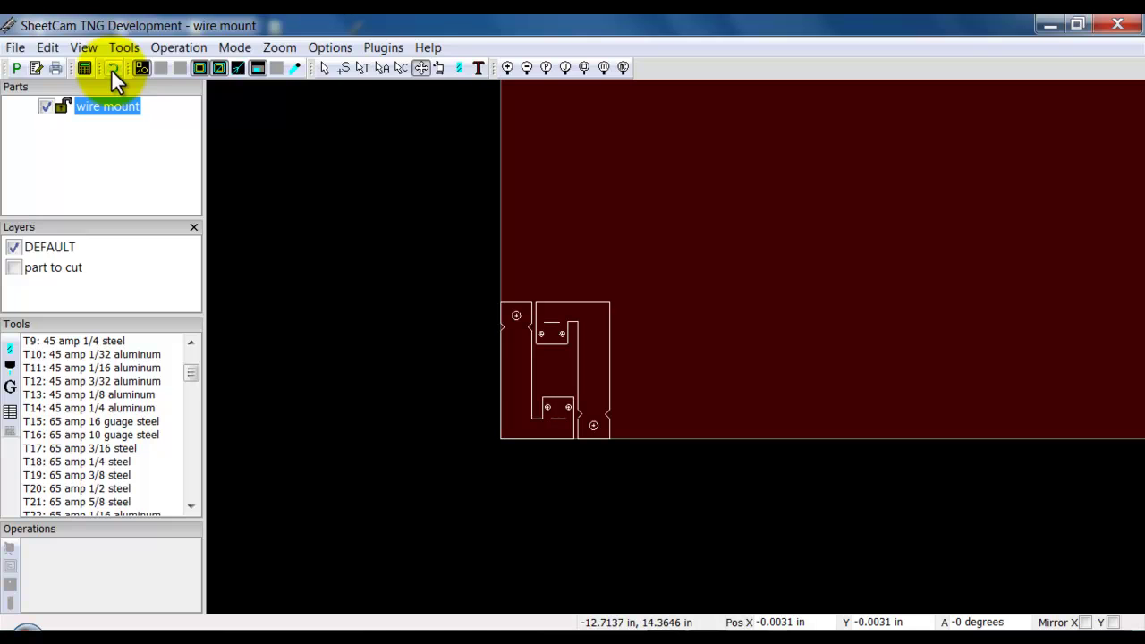
# - Start an array of the wire mount and set the gap between parts to 0.2 in in both X and Y
pyautogui.rightClick(550, 355)
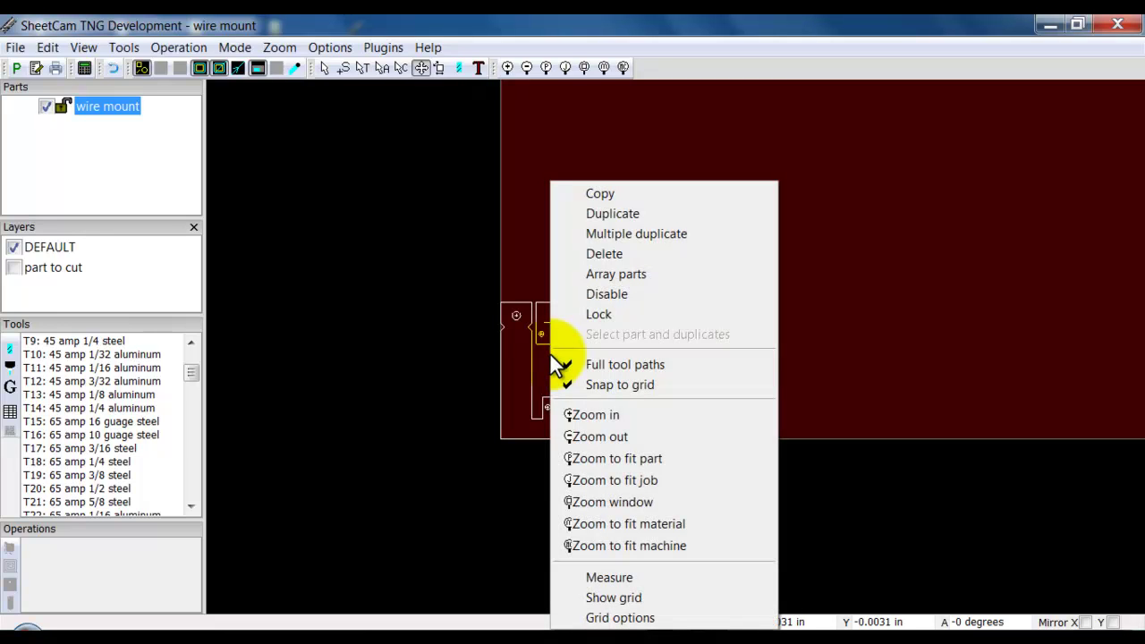
pyautogui.click(550, 358)
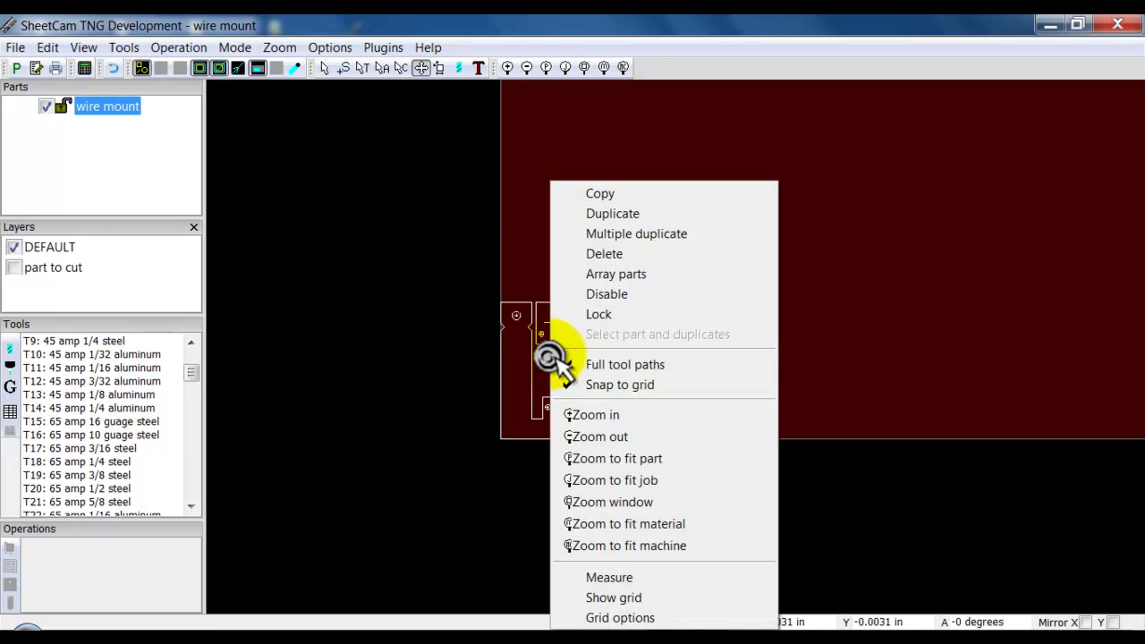
pyautogui.click(638, 271)
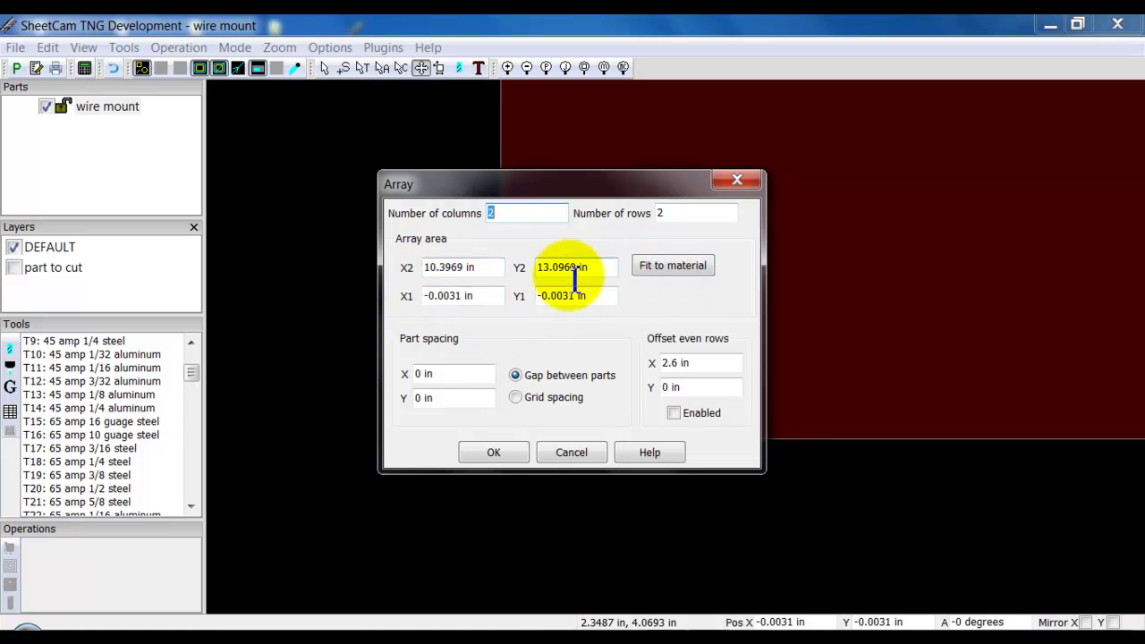
pyautogui.press('BackSpace')
pyautogui.tripleClick(427, 375)
pyautogui.press('BackSpace')
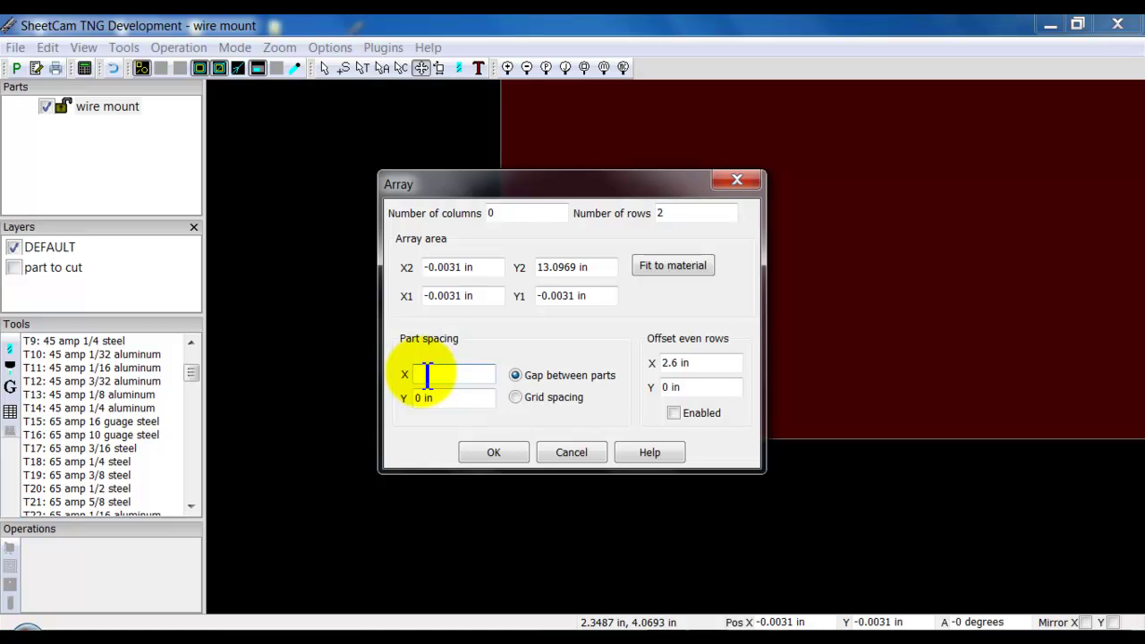
pyautogui.write('.2')
pyautogui.tripleClick(429, 400)
pyautogui.press('BackSpace')
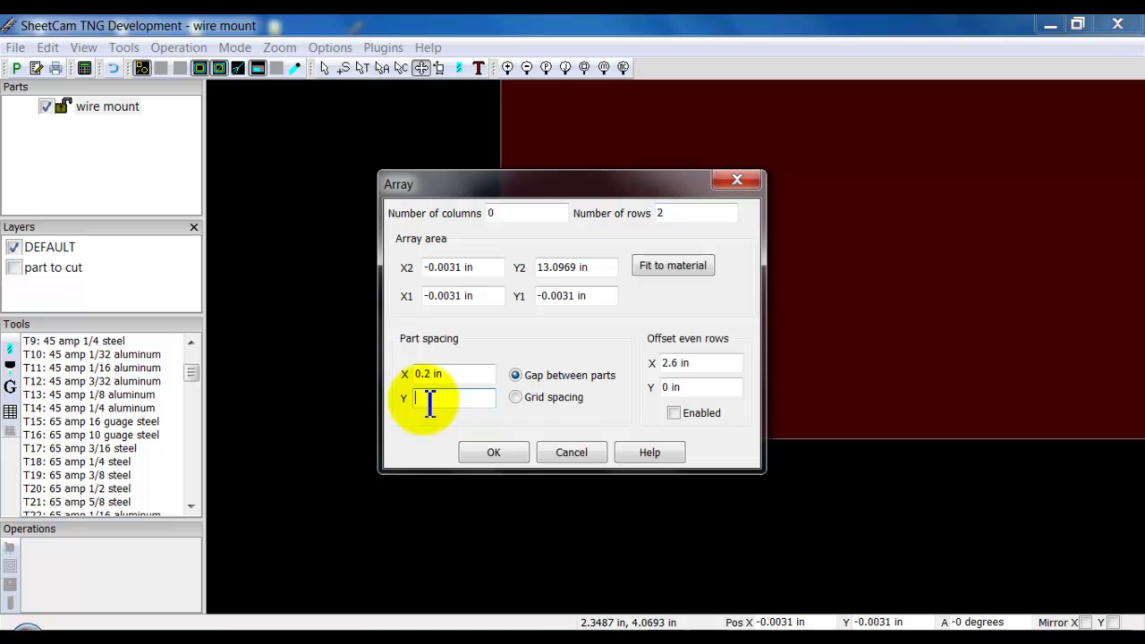
pyautogui.write('.2')
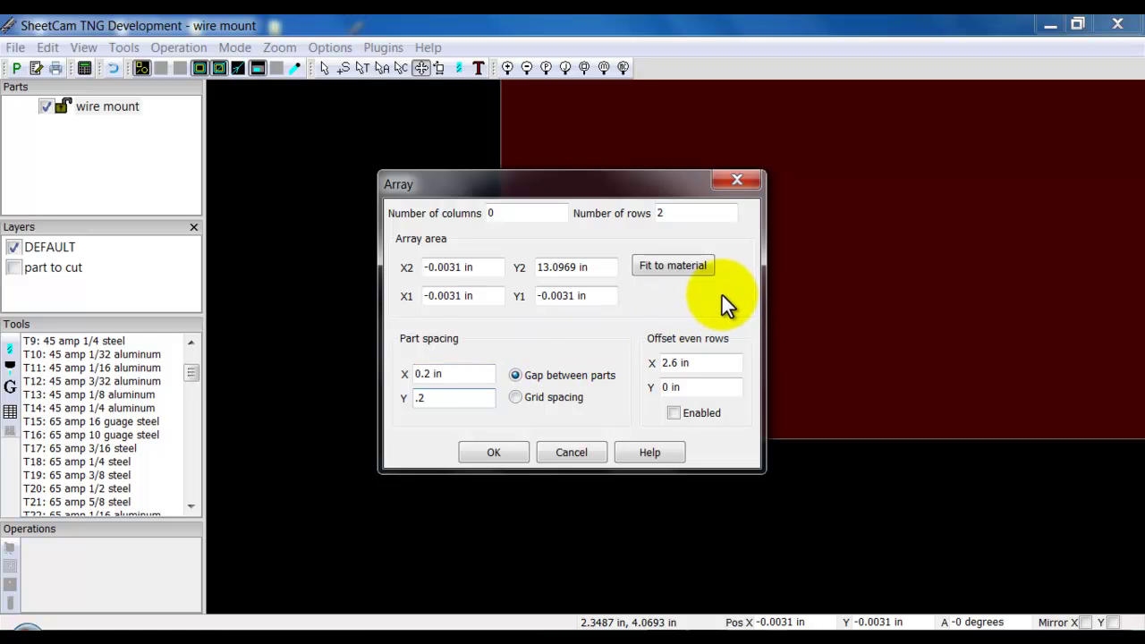
pyautogui.click(430, 404)
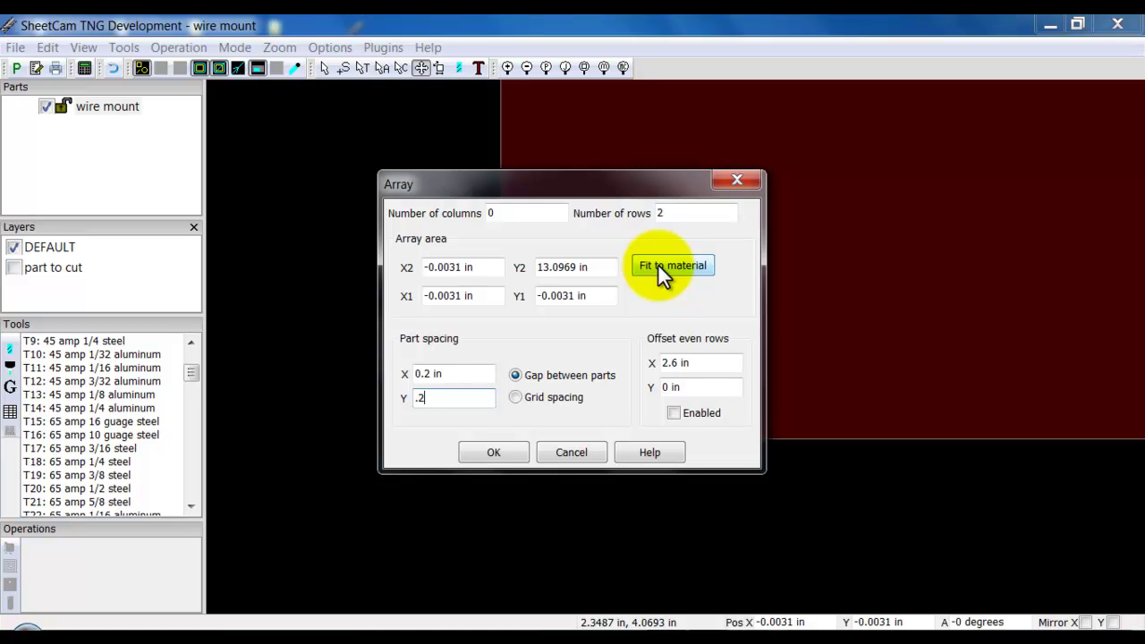
# - Fit the array to the material and create it as 8 columns by 14 rows of wire mounts
pyautogui.click(658, 264)
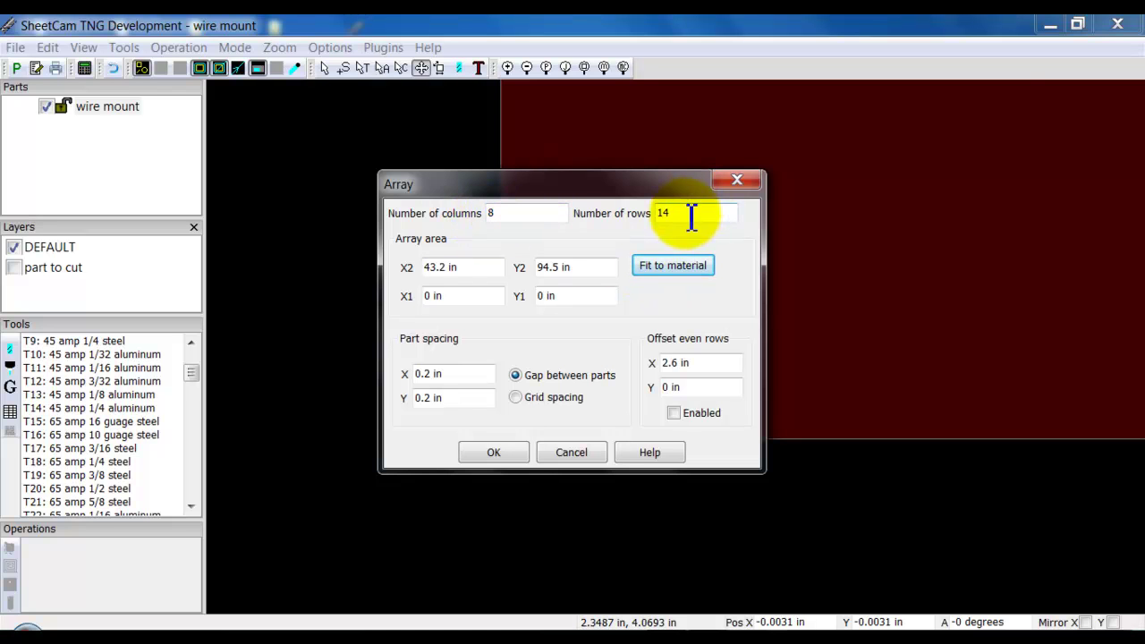
pyautogui.click(490, 453)
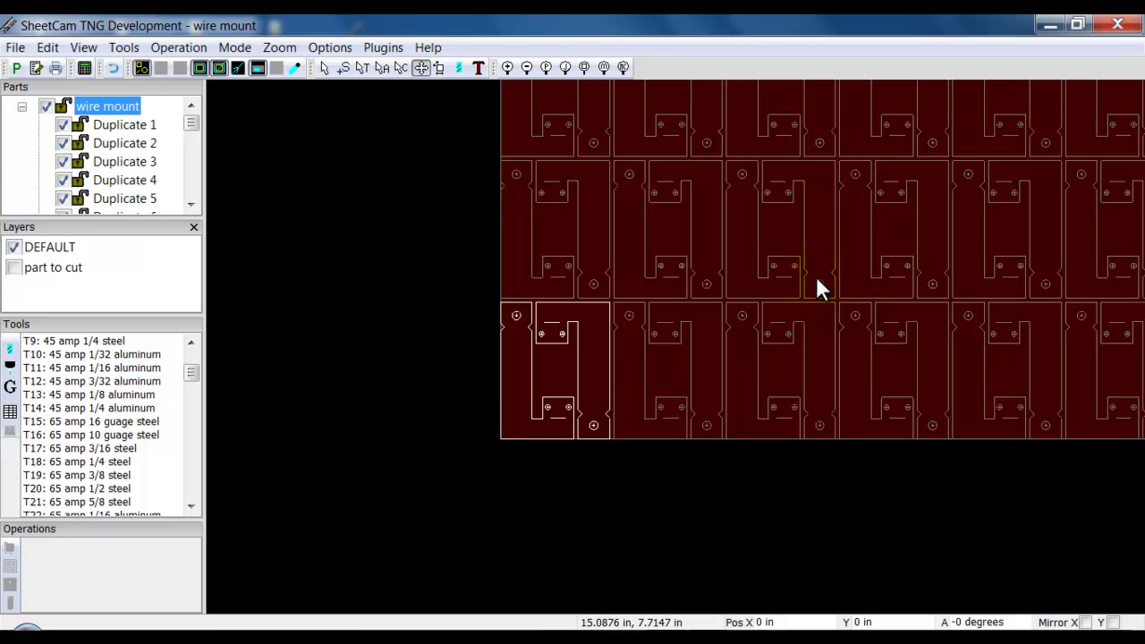
pyautogui.scroll(1, 816, 278)
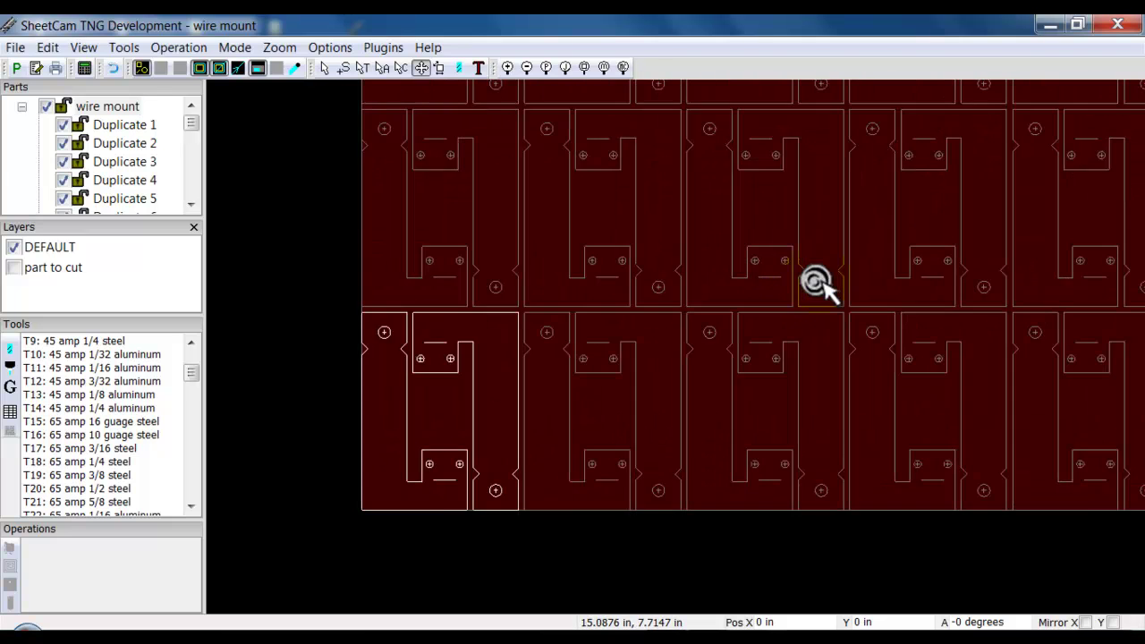
pyautogui.scroll(-2, 816, 277)
pyautogui.scroll(-4, 815, 277)
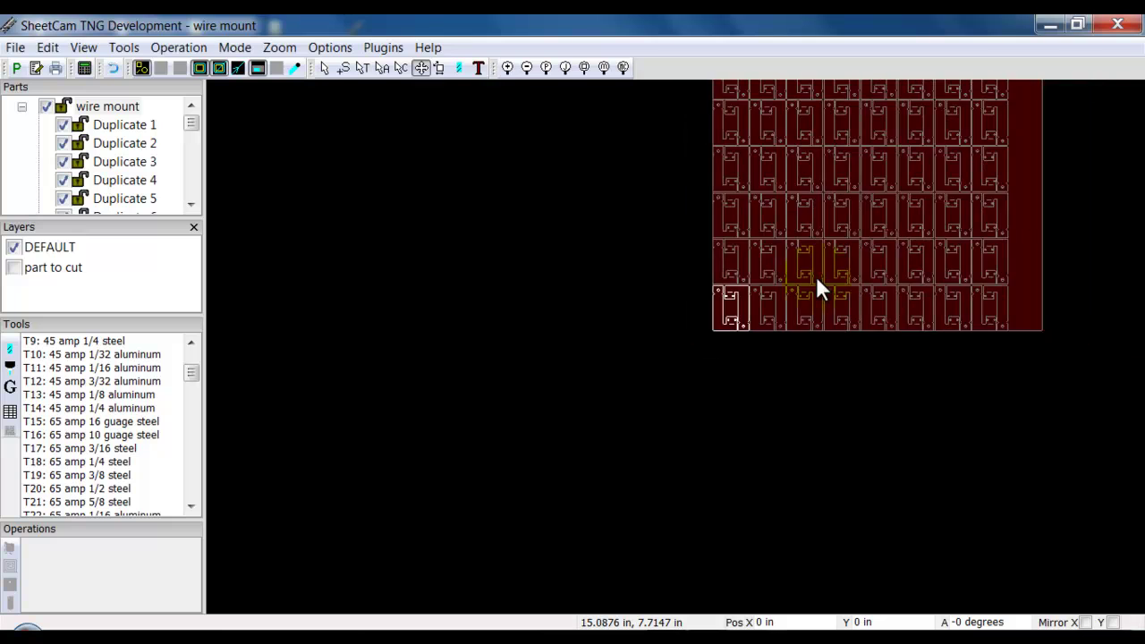
pyautogui.moveTo(815, 276); pyautogui.dragTo(824, 237)
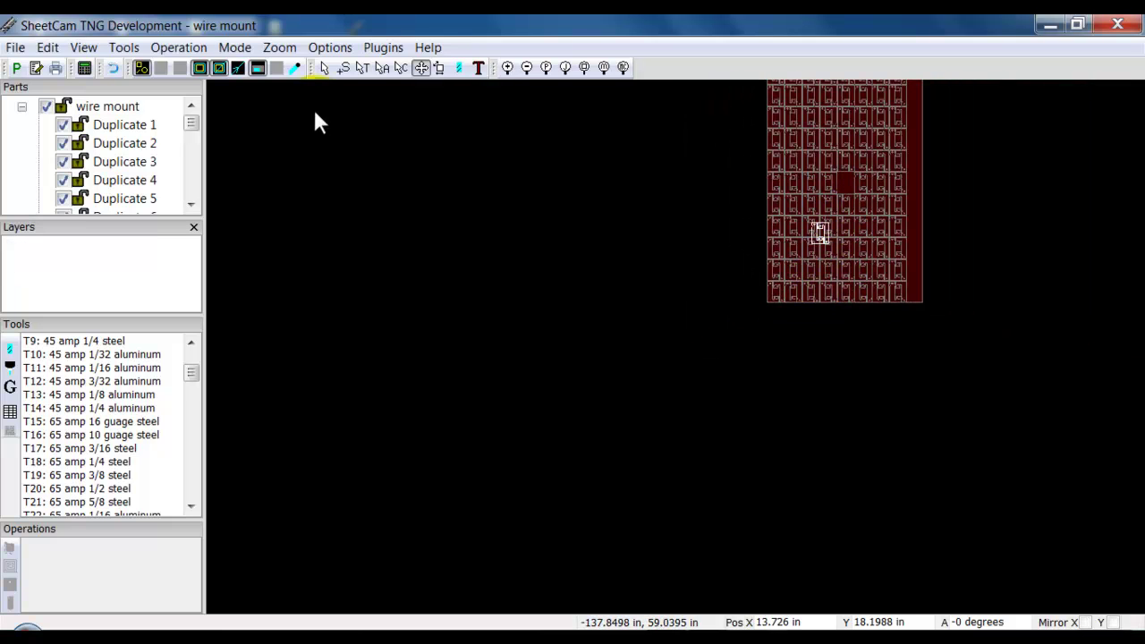
pyautogui.click(110, 68)
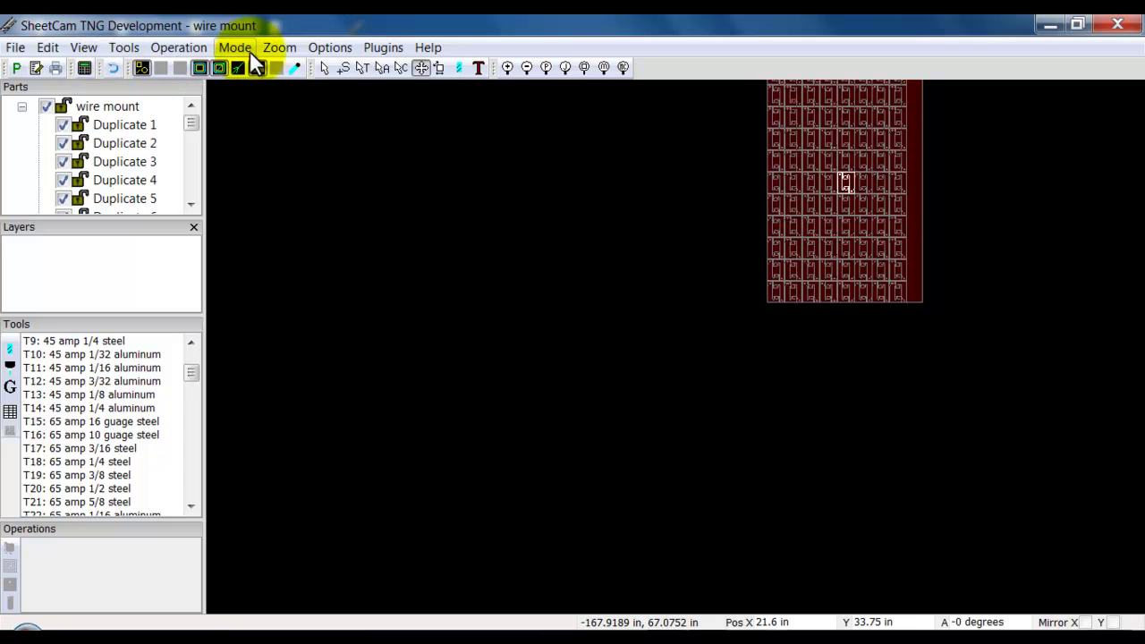
# - Leave Nesting mode and review the material size in the job options without applying any change
pyautogui.click(324, 66)
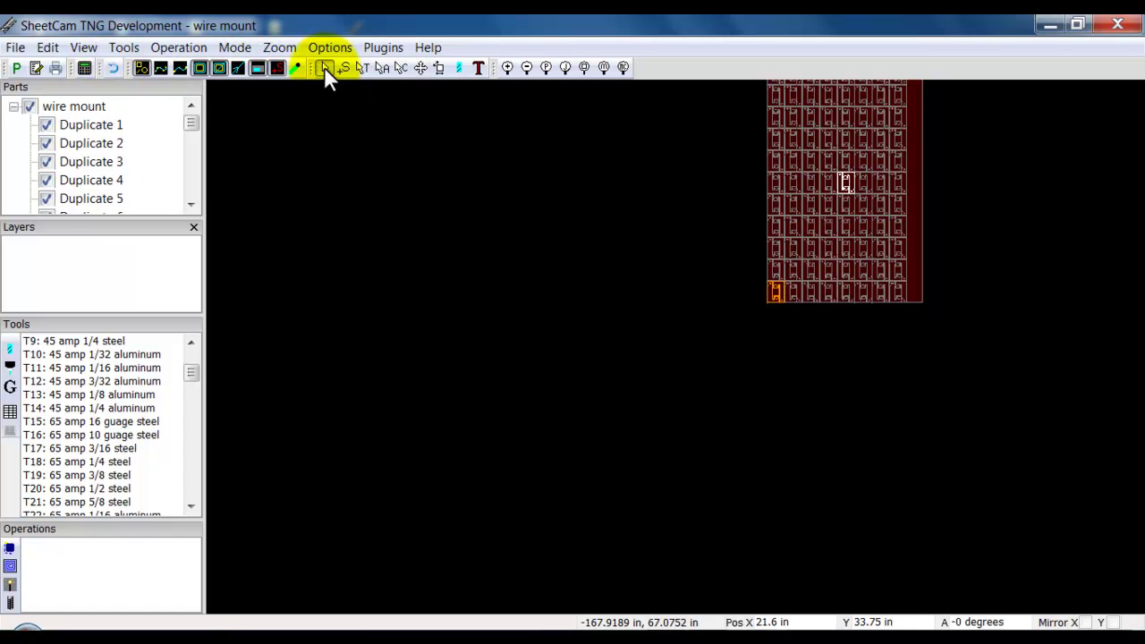
pyautogui.moveTo(873, 202); pyautogui.dragTo(565, 389, button='middle')
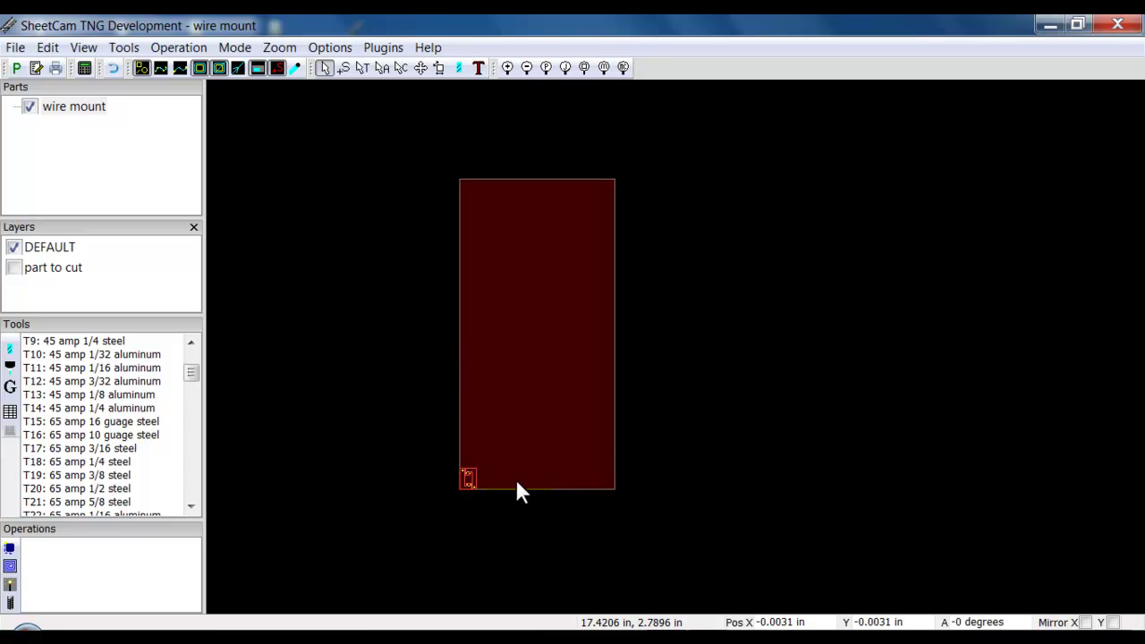
pyautogui.click(326, 49)
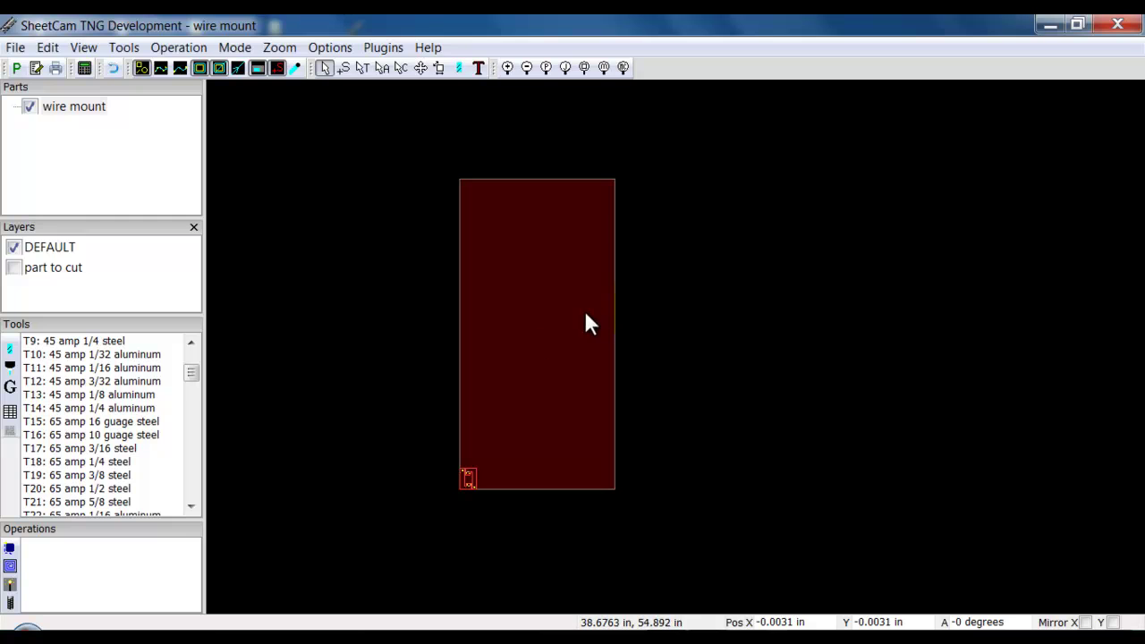
pyautogui.click(339, 70)
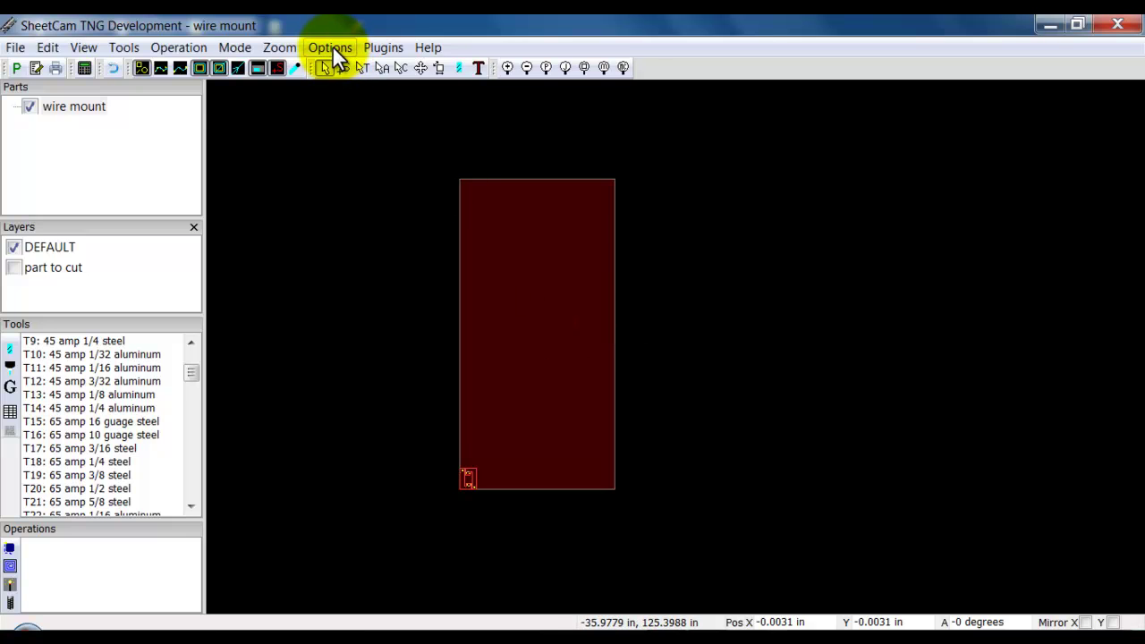
pyautogui.click(333, 47)
pyautogui.click(345, 76)
pyautogui.click(345, 78)
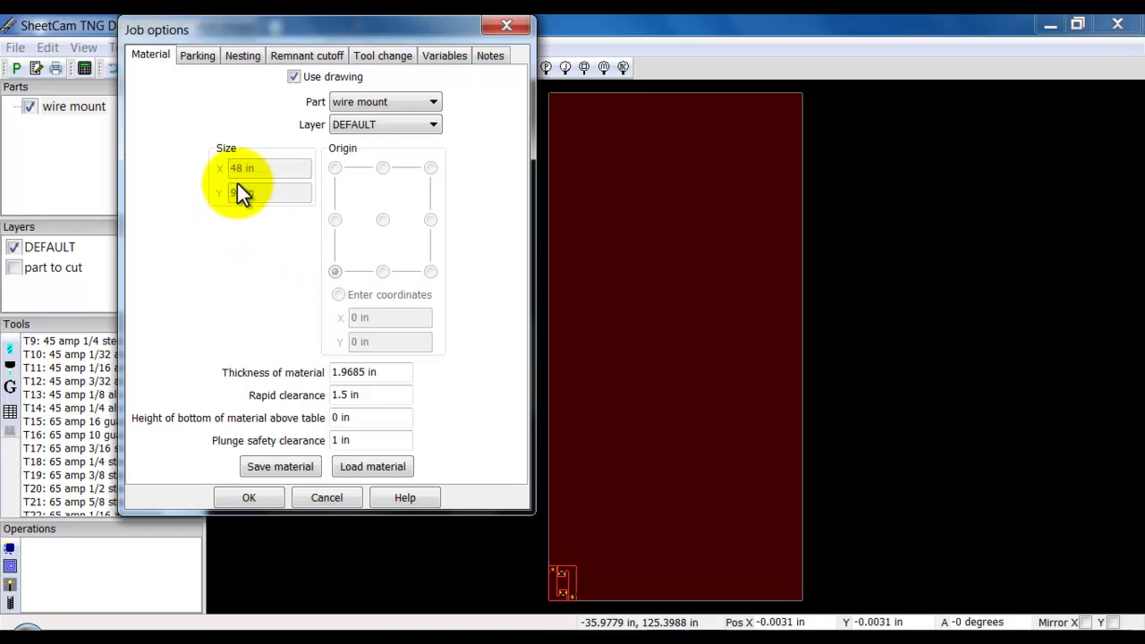
pyautogui.click(328, 497)
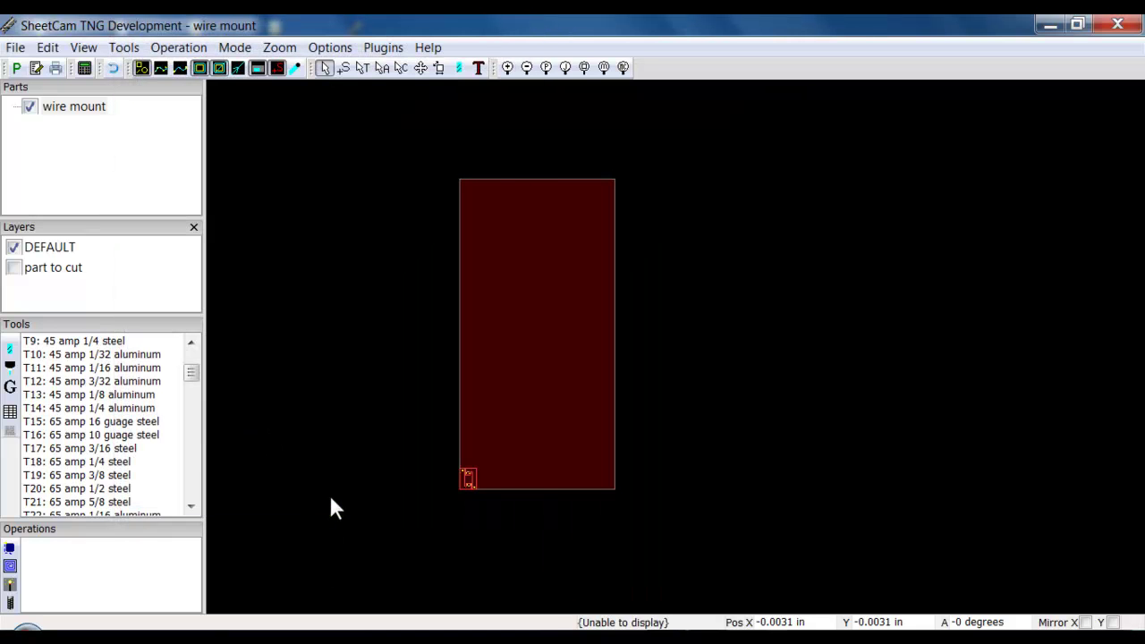
# - Set the material size in the job options to 24 in X by 24 in Y
pyautogui.click(327, 50)
pyautogui.click(345, 66)
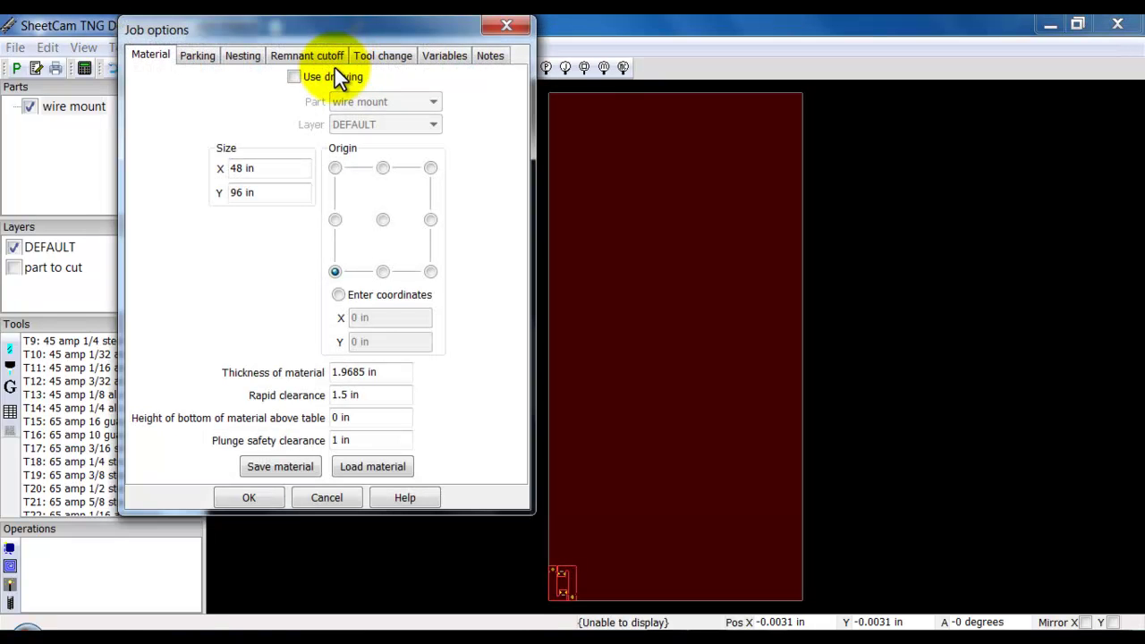
pyautogui.click(254, 170)
pyautogui.press('BackSpace')
pyautogui.press('BackSpace')
pyautogui.press('BackSpace')
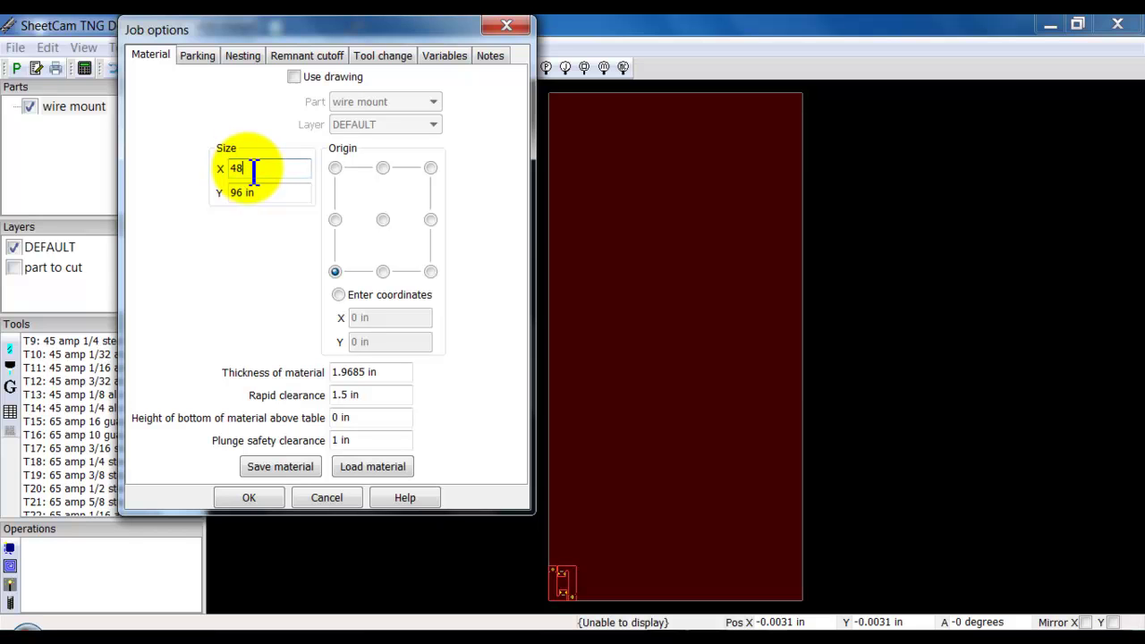
pyautogui.press('BackSpace')
pyautogui.press('BackSpace')
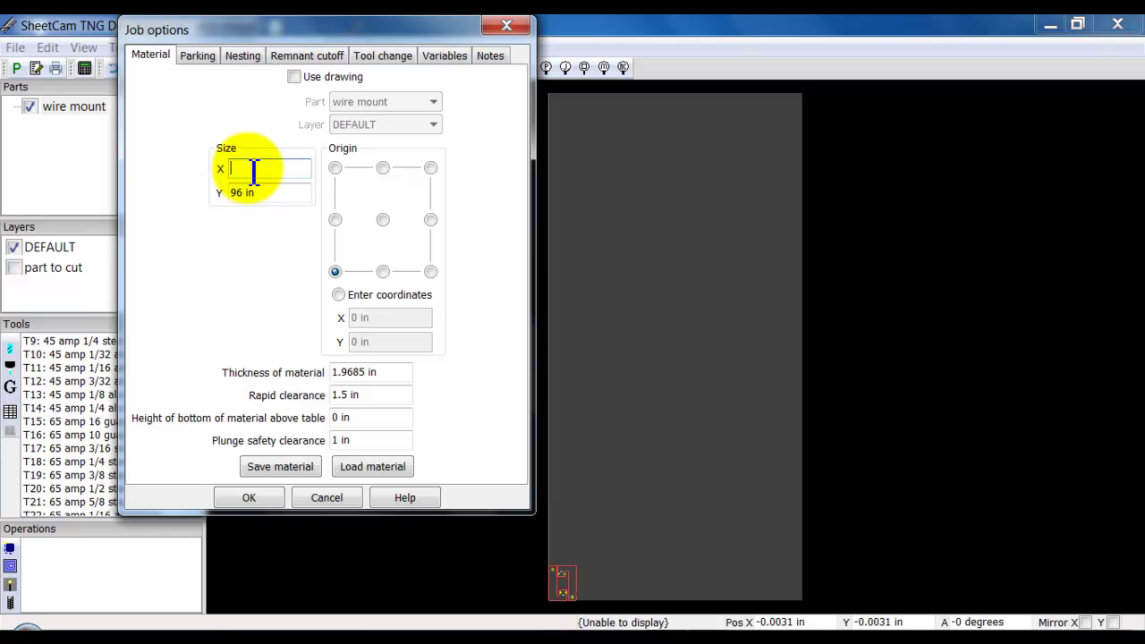
pyautogui.write('24')
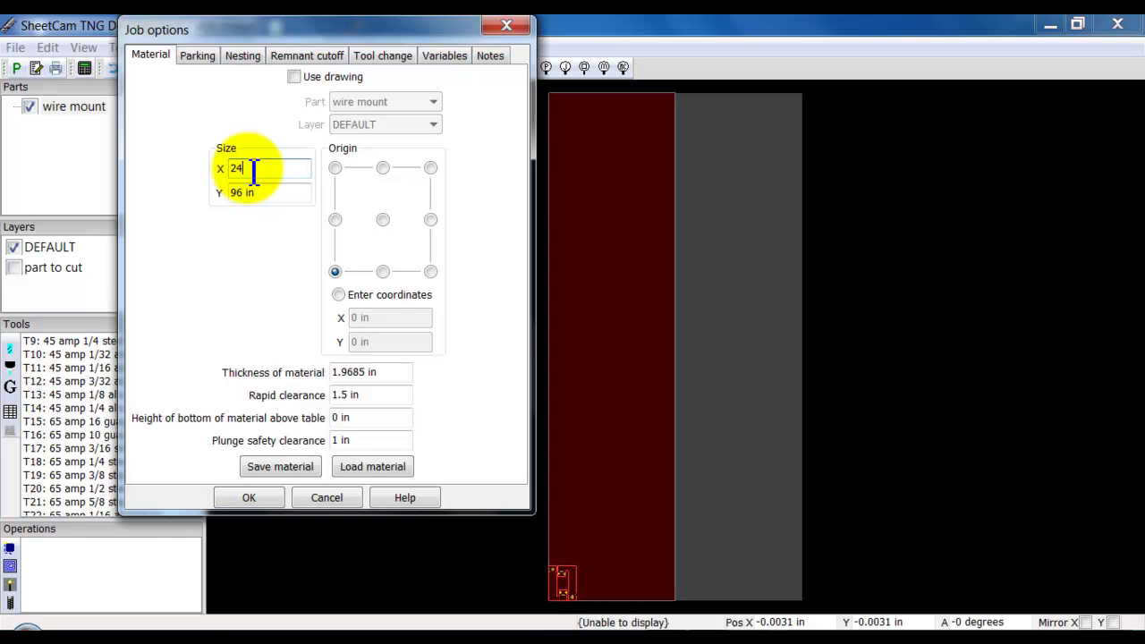
pyautogui.press('Tab')
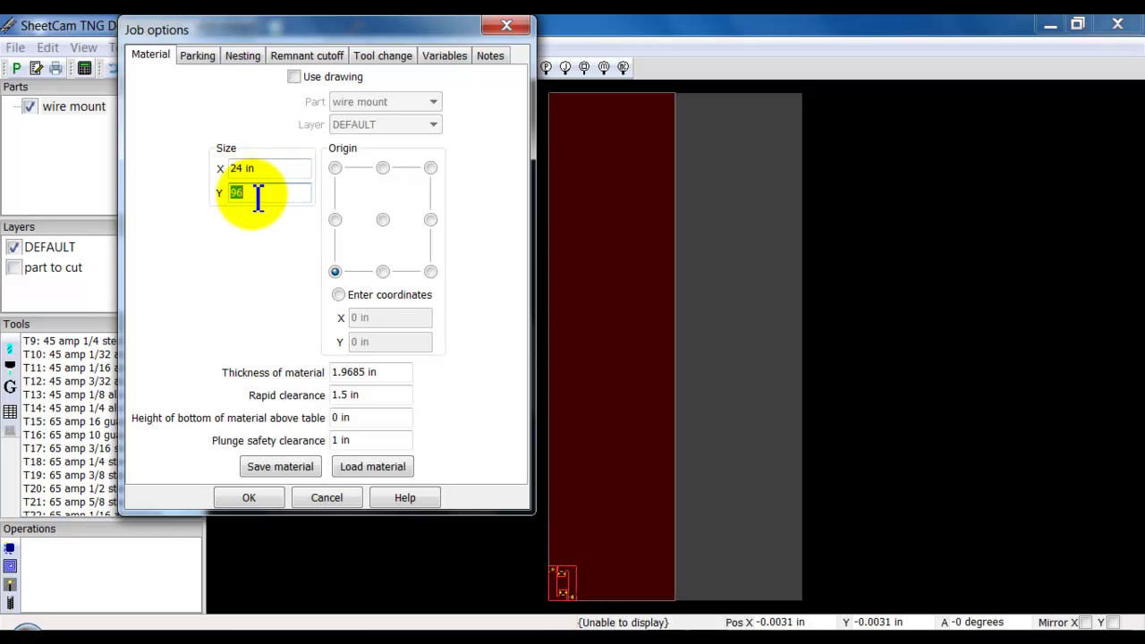
pyautogui.press('BackSpace')
pyautogui.write('24')
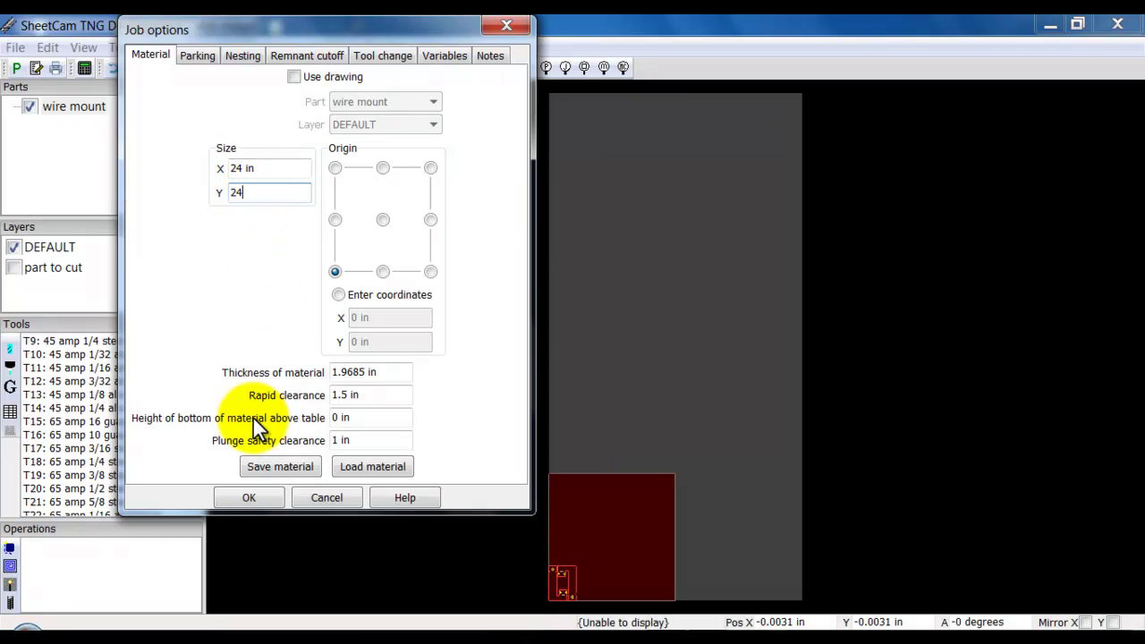
pyautogui.click(254, 499)
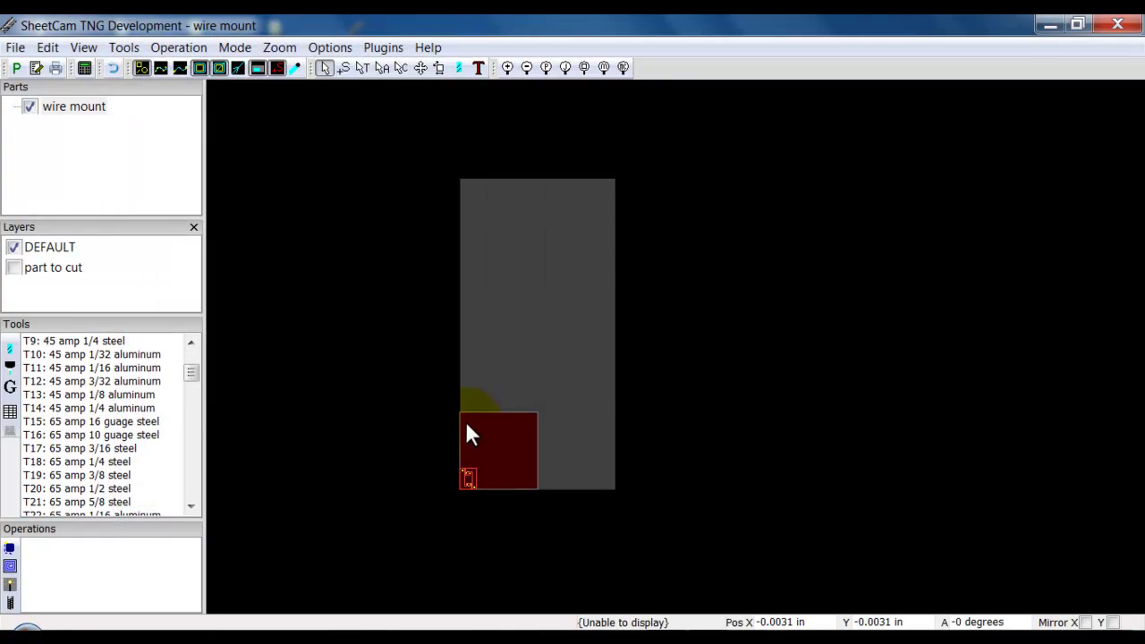
# - Return to Nesting mode and array the wire mount fitted to the material, filling the smaller sheet with four columns and three rows
pyautogui.click(423, 70)
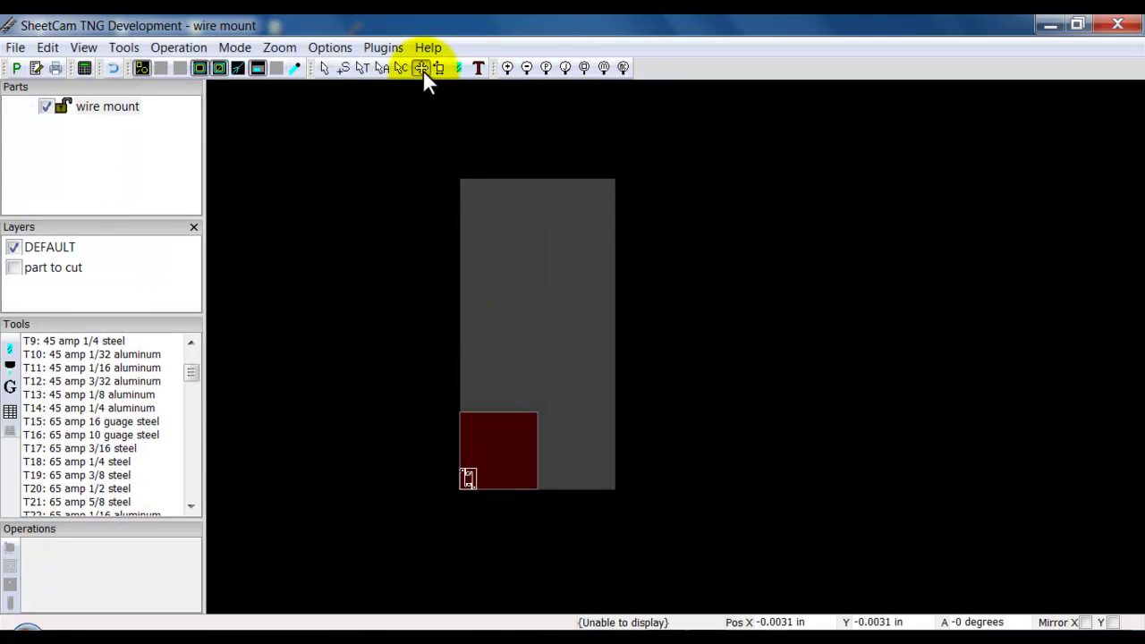
pyautogui.rightClick(461, 221)
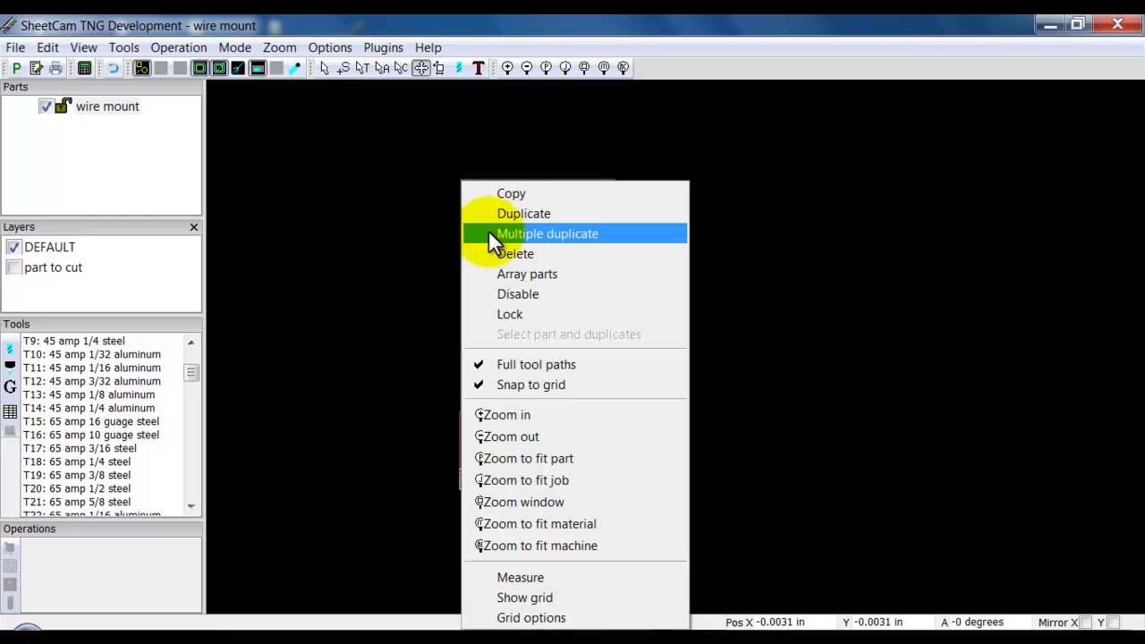
pyautogui.click(523, 274)
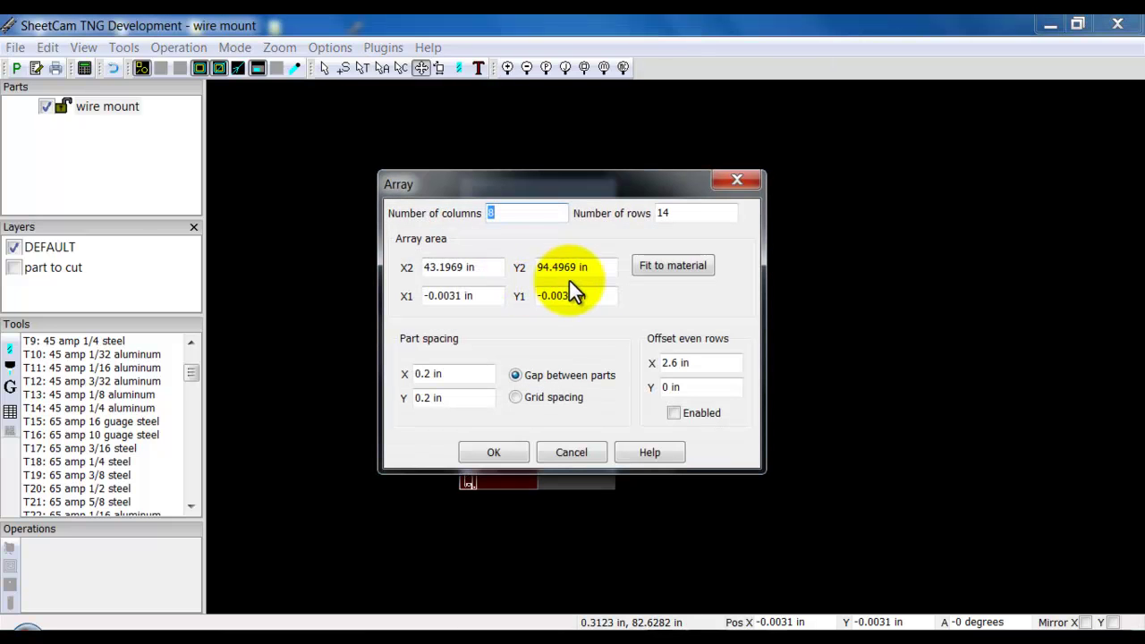
pyautogui.click(659, 265)
pyautogui.click(500, 453)
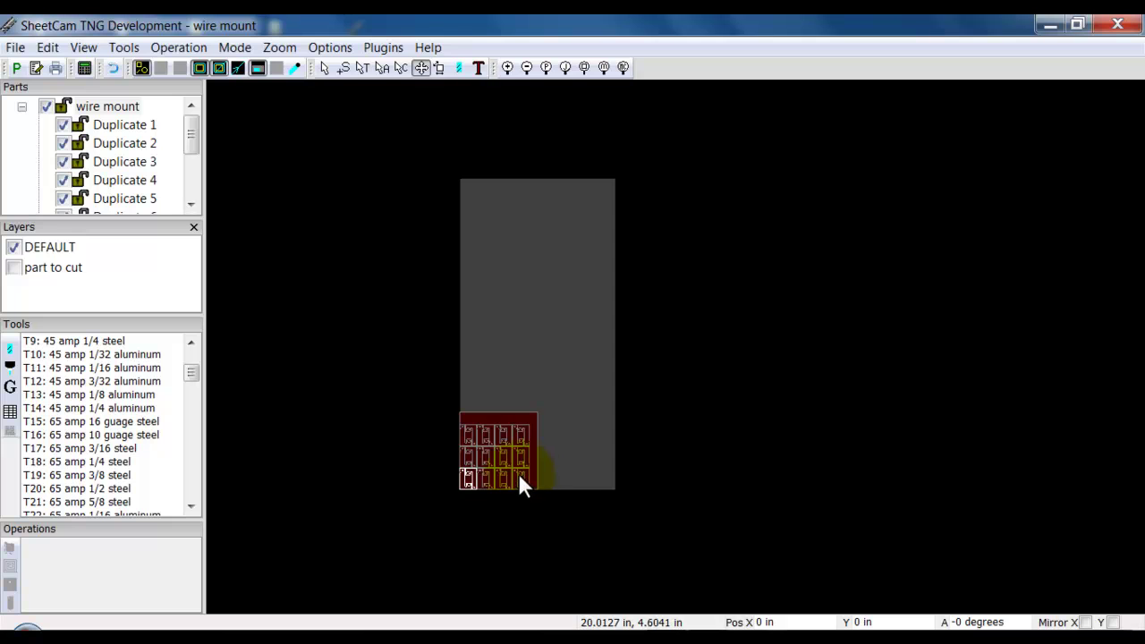
pyautogui.click(604, 502)
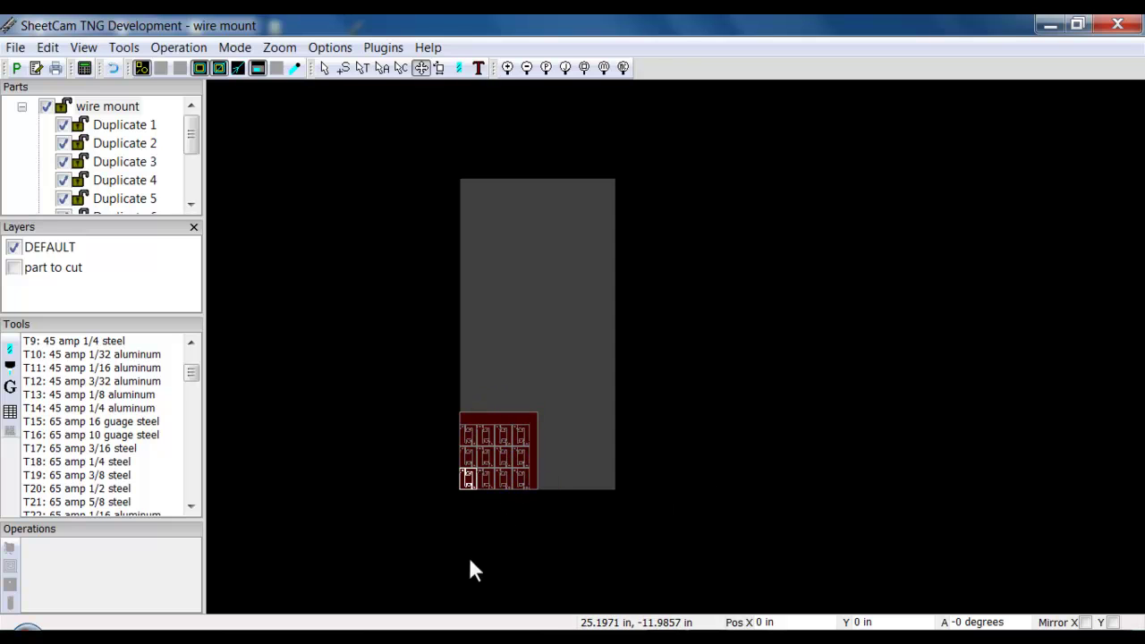
pyautogui.click(479, 480)
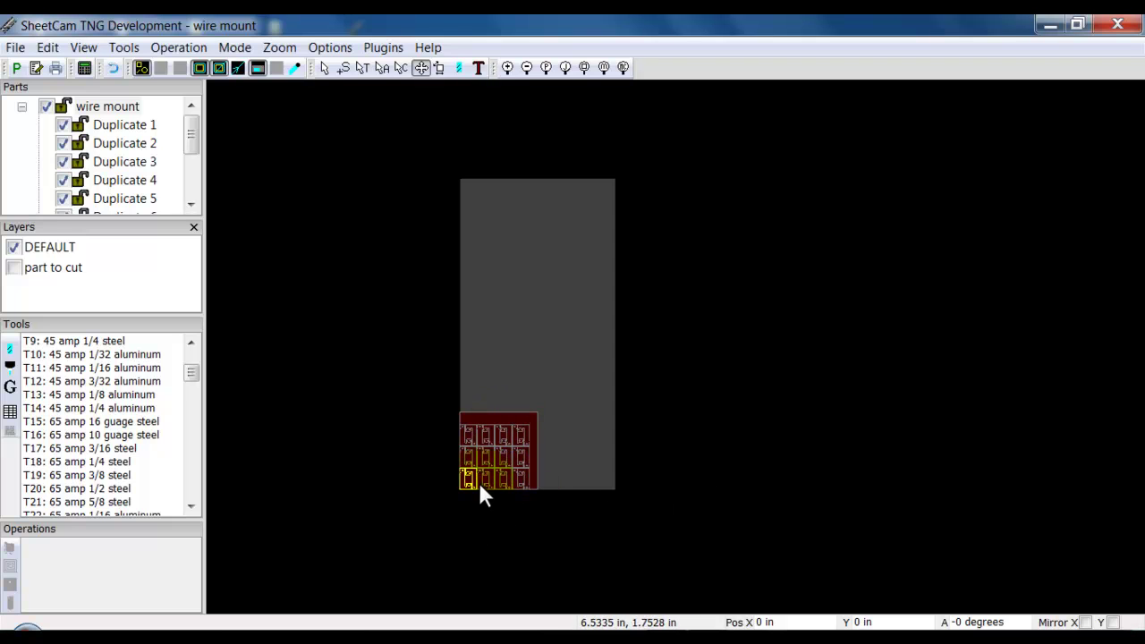